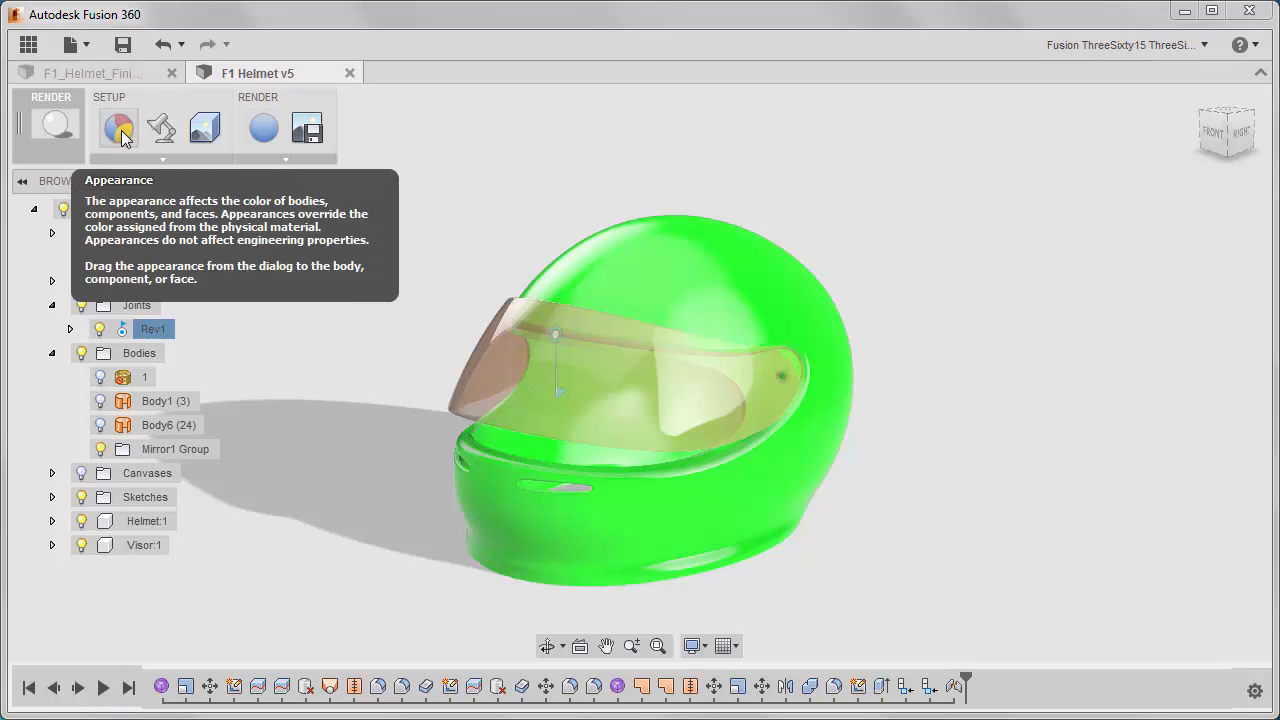
Set the render environment style to Rim Highlights.
{"action": "left_click", "coordinate": [165, 158]}
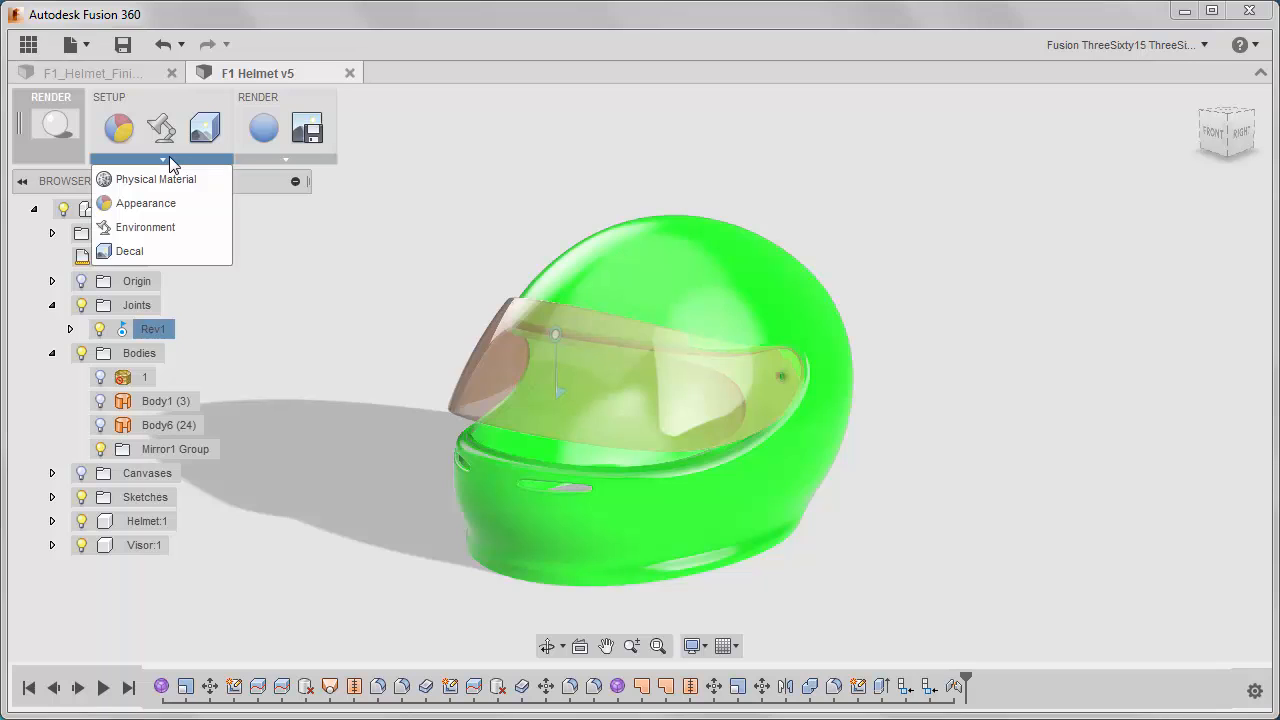
{"action": "left_click", "coordinate": [165, 128]}
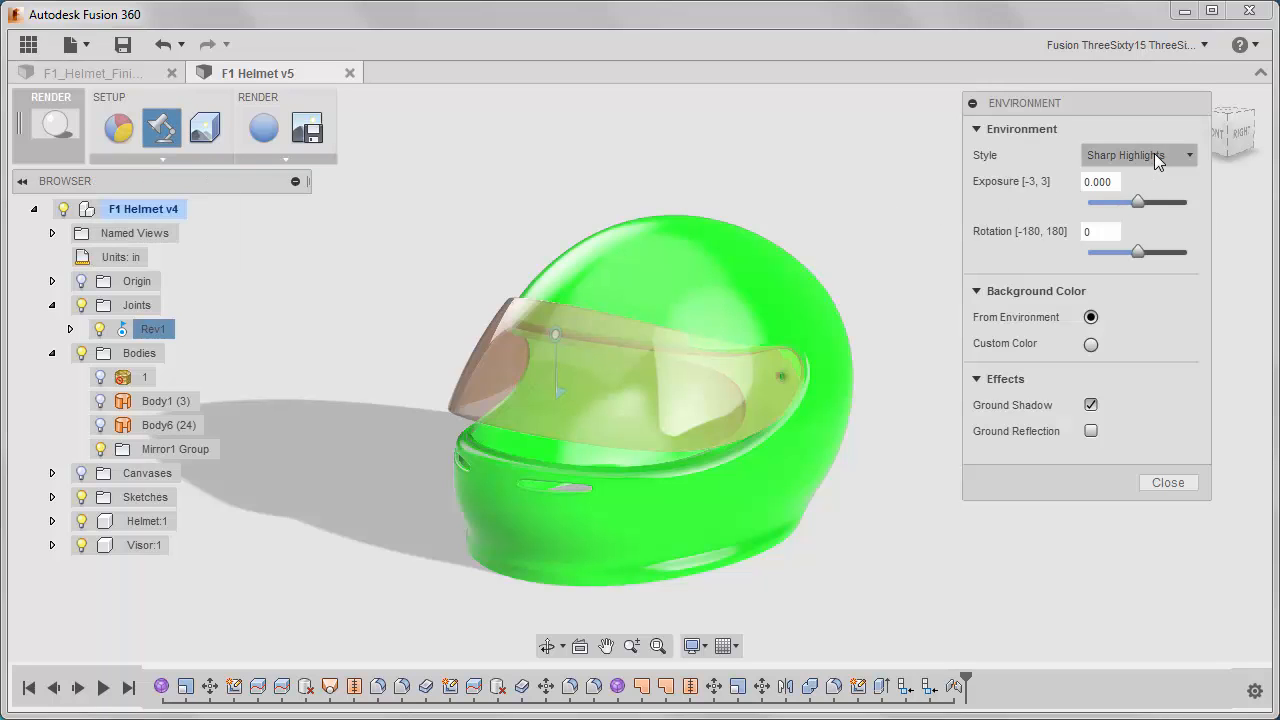
{"action": "left_click", "coordinate": [1157, 155]}
{"action": "left_click", "coordinate": [1152, 203]}
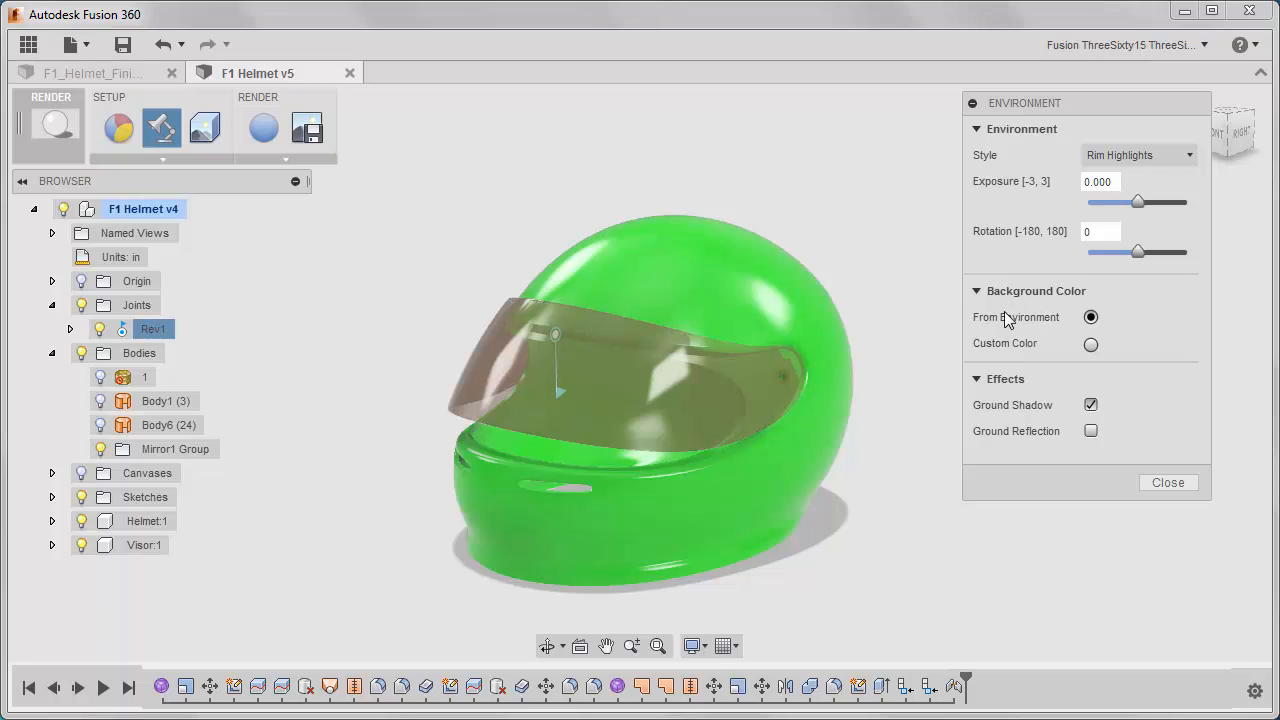
Give the render environment a custom white background color and finish the environment settings.
{"action": "left_click", "coordinate": [1090, 344]}
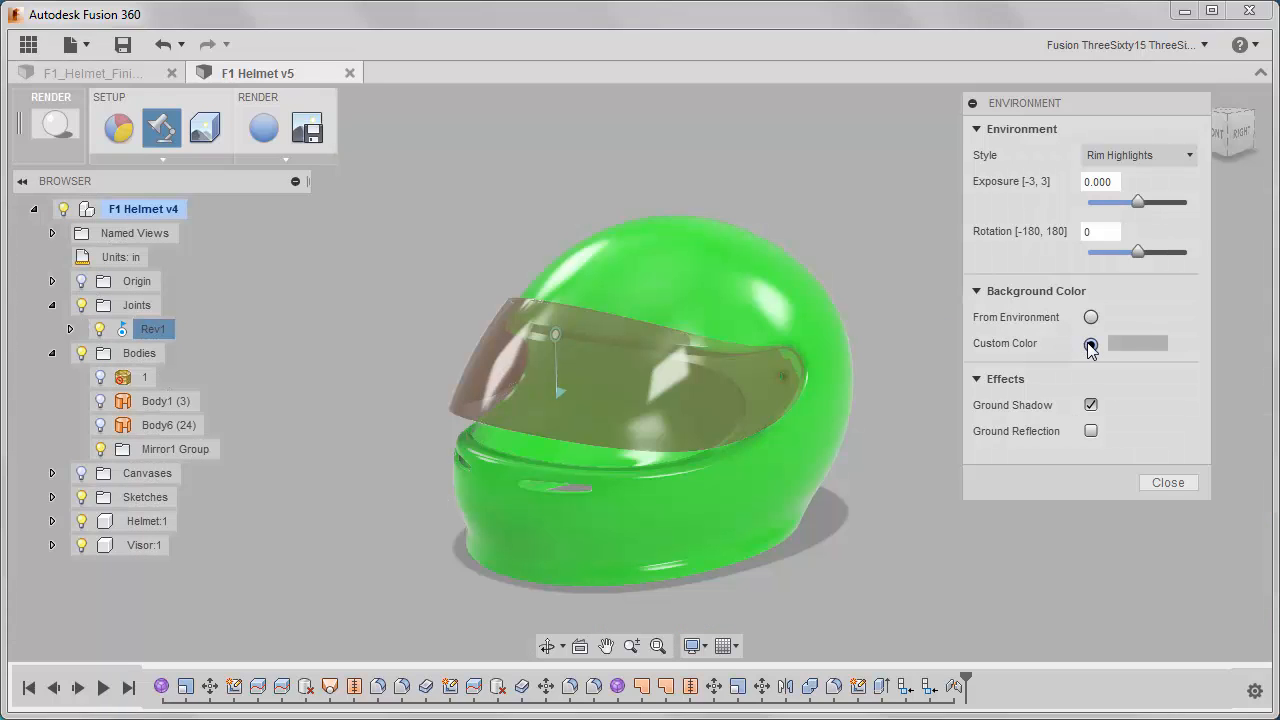
{"action": "left_click", "coordinate": [1135, 342]}
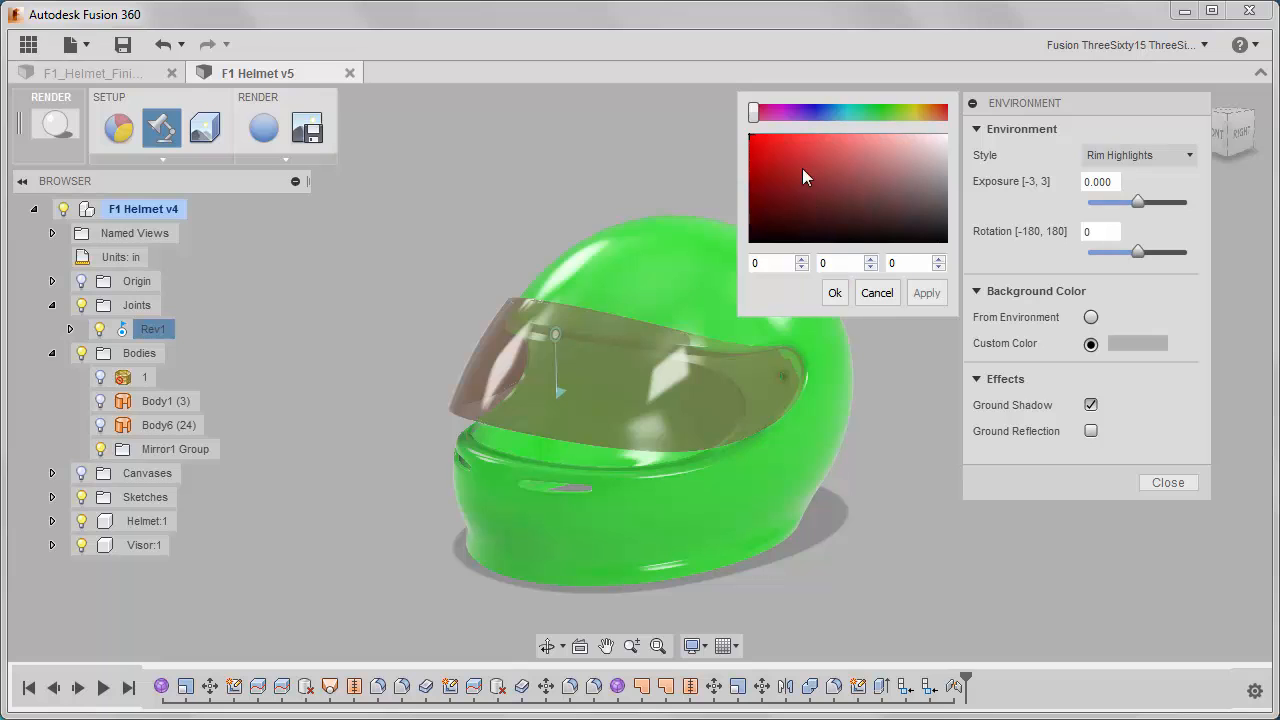
{"action": "left_click", "coordinate": [926, 153]}
{"action": "left_click_drag", "start_coordinate": [928, 149], "coordinate": [956, 125]}
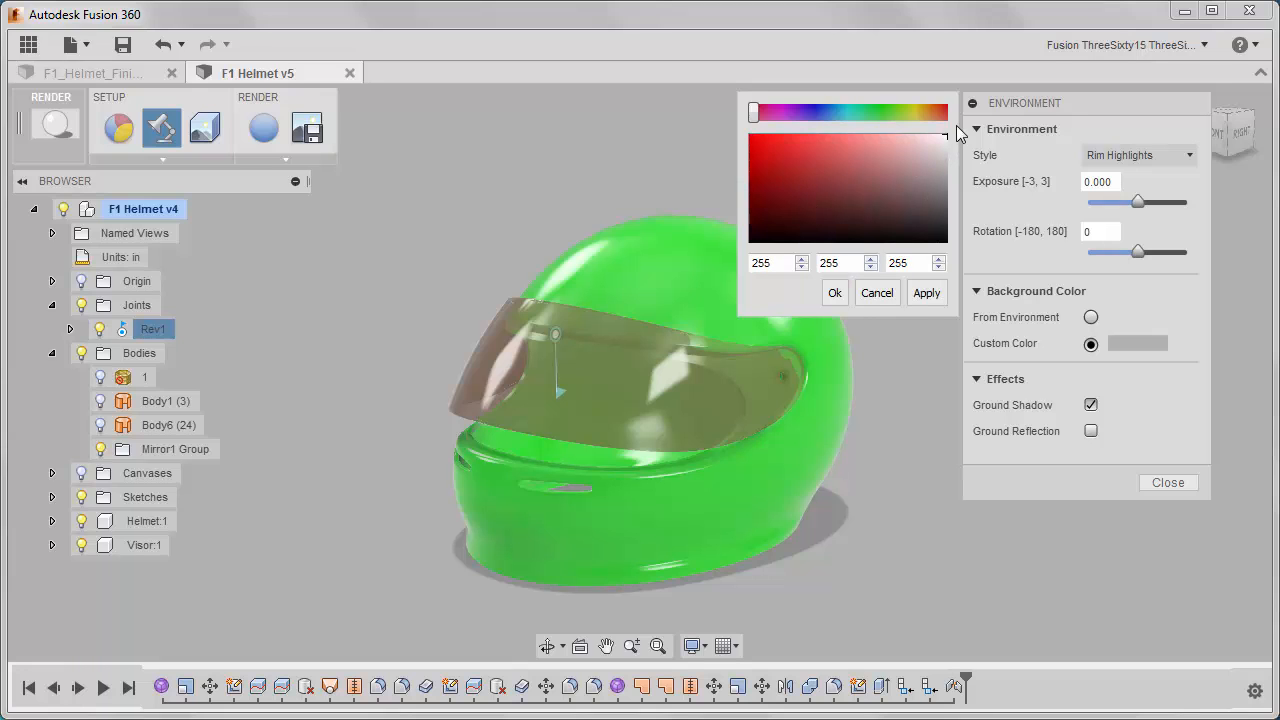
{"action": "left_click", "coordinate": [926, 293]}
{"action": "left_click", "coordinate": [835, 292]}
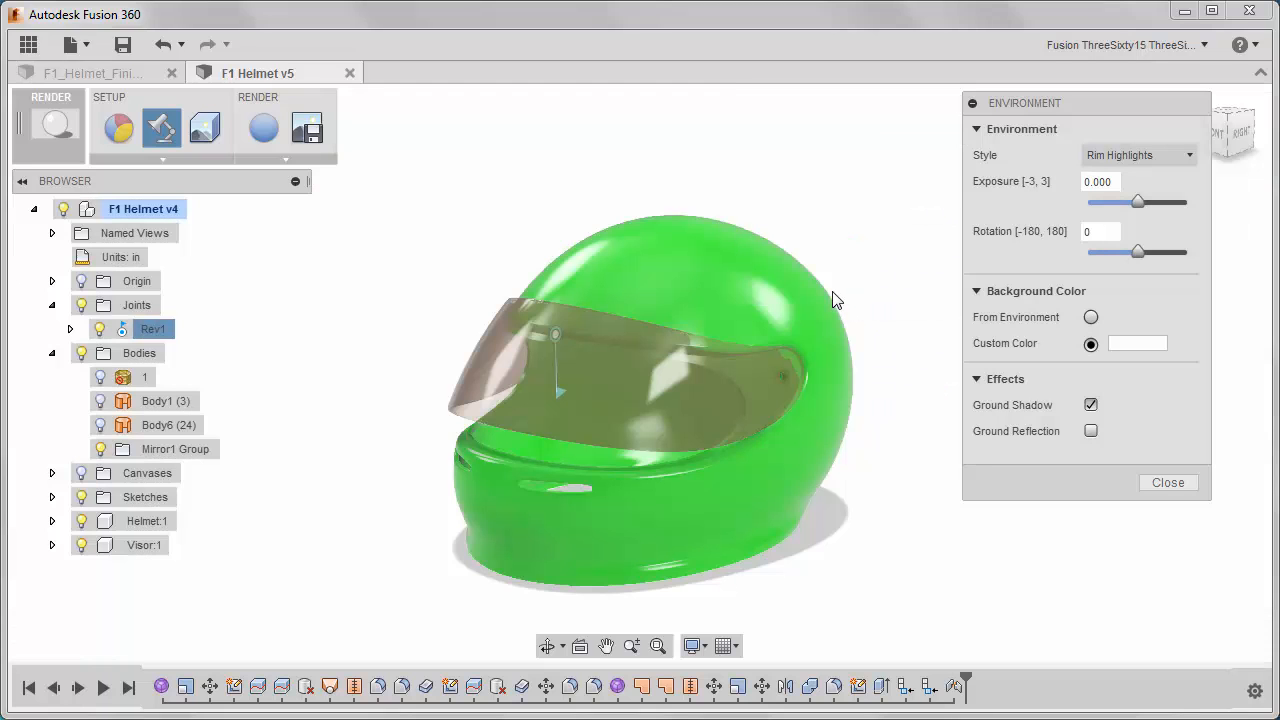
{"action": "left_click", "coordinate": [1152, 484]}
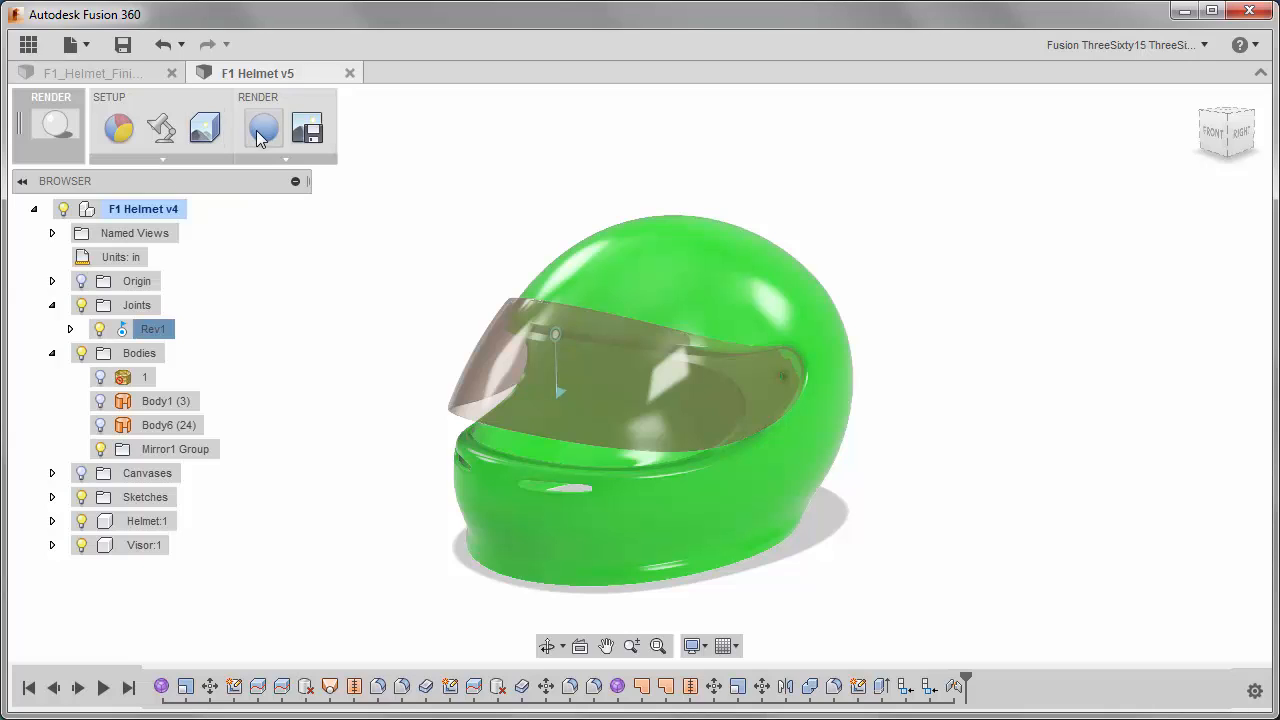
Start a decal using the image ADSK_Logo.png and place it on the front chin face of the helmet.
{"action": "left_click", "coordinate": [198, 137]}
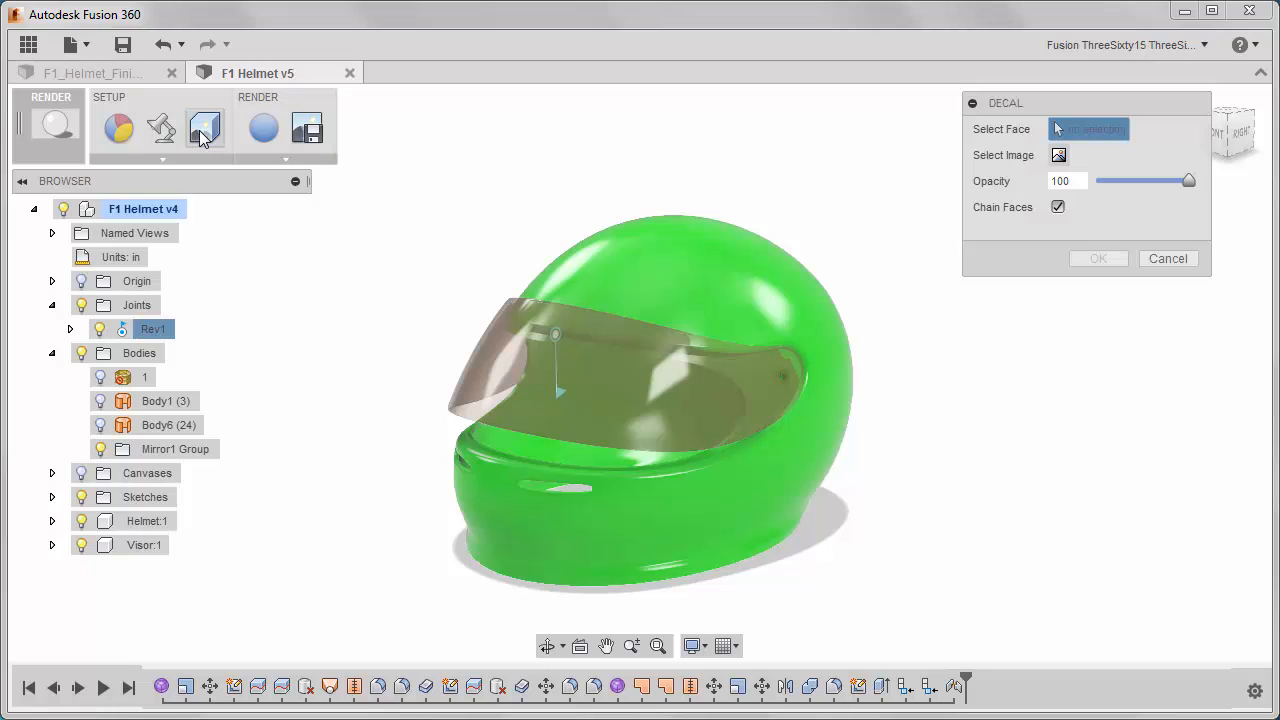
{"action": "left_click", "coordinate": [1058, 156]}
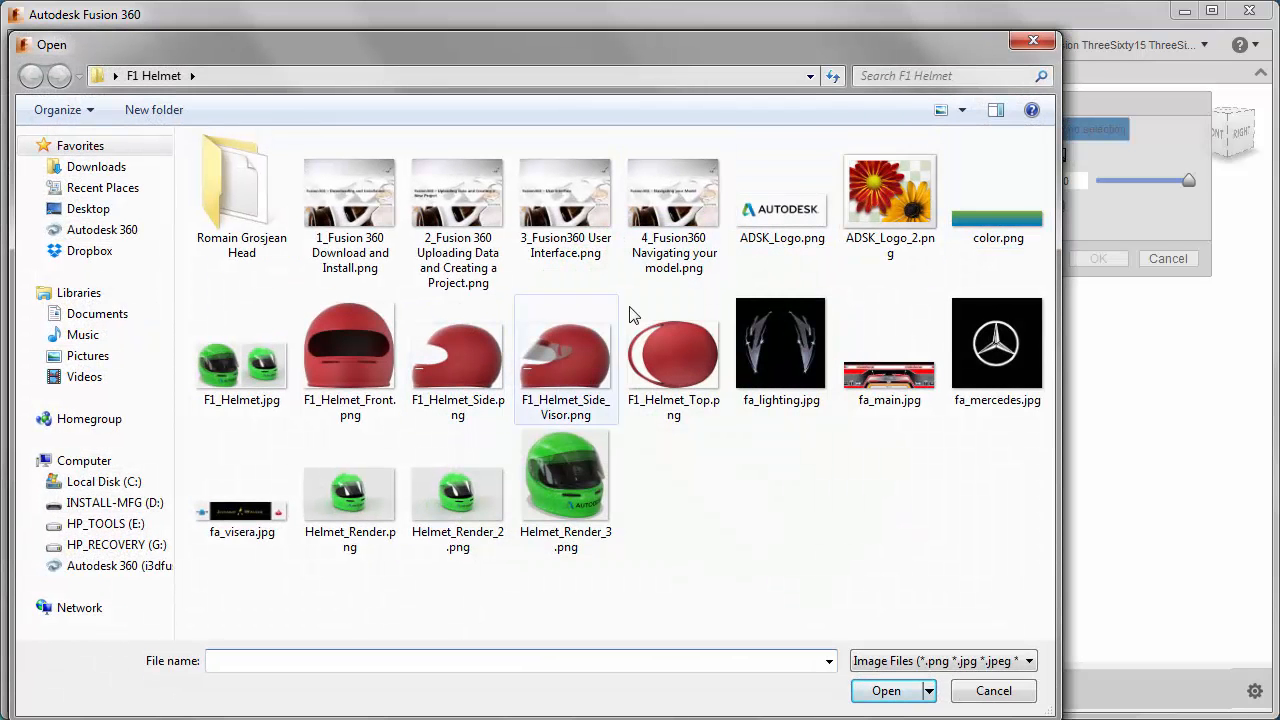
{"action": "left_click", "coordinate": [797, 215]}
{"action": "left_click", "coordinate": [885, 693]}
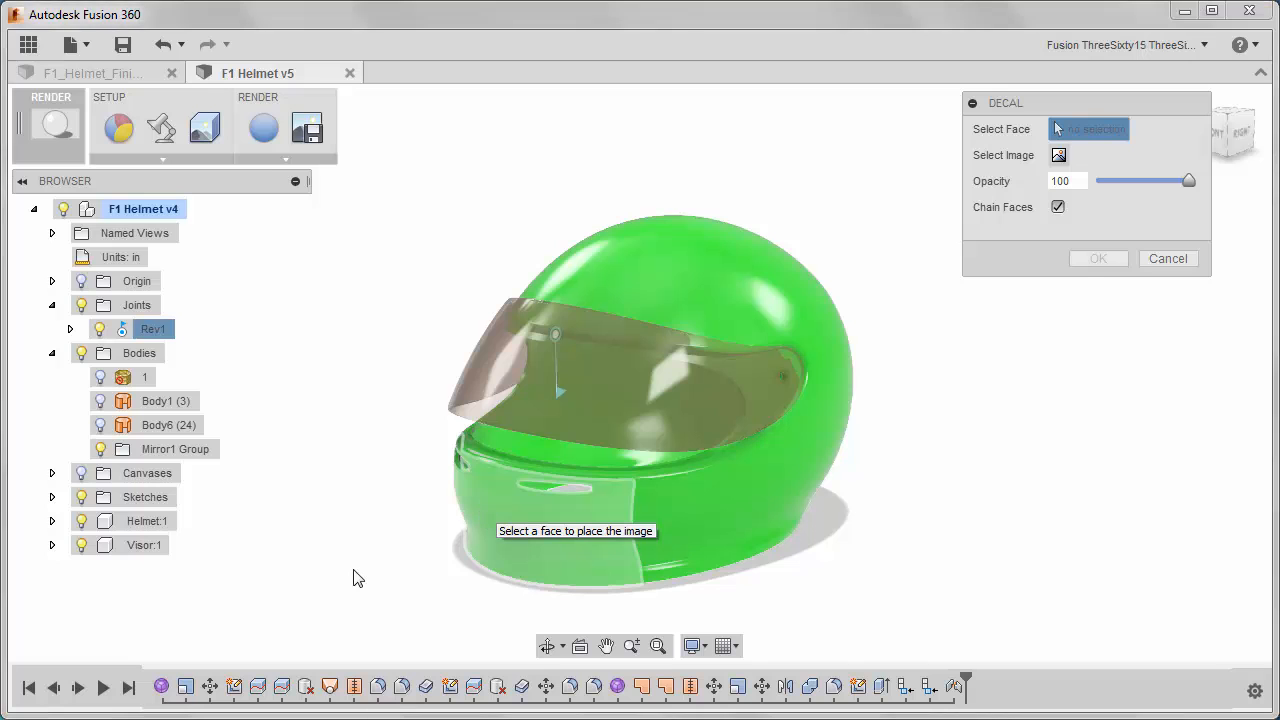
{"action": "middle_click_drag", "start_coordinate": [367, 577], "coordinate": [474, 531], "text": "shift"}
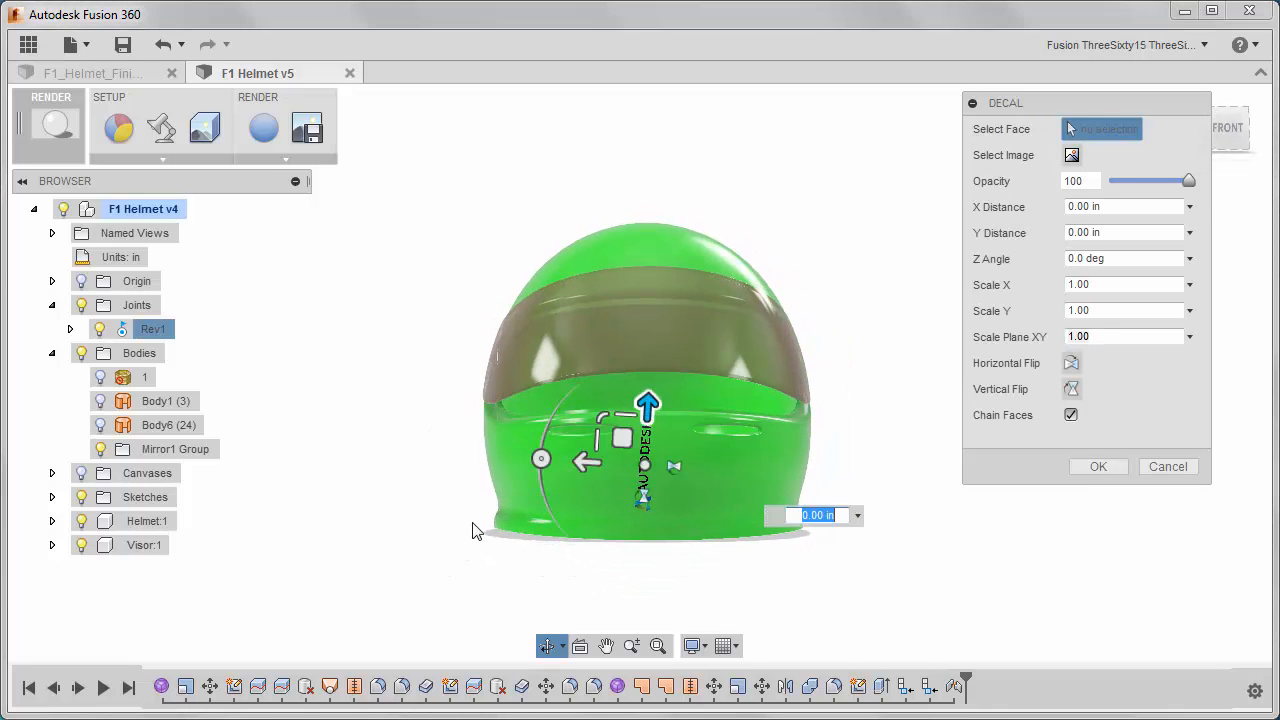
Turn the logo decal upright and scale it uniformly to about 1.706.
{"action": "scroll", "coordinate": [505, 508], "scroll_direction": "up", "scroll_amount": 3}
{"action": "left_click_drag", "start_coordinate": [621, 432], "coordinate": [731, 356]}
{"action": "left_click_drag", "start_coordinate": [748, 418], "coordinate": [794, 360]}
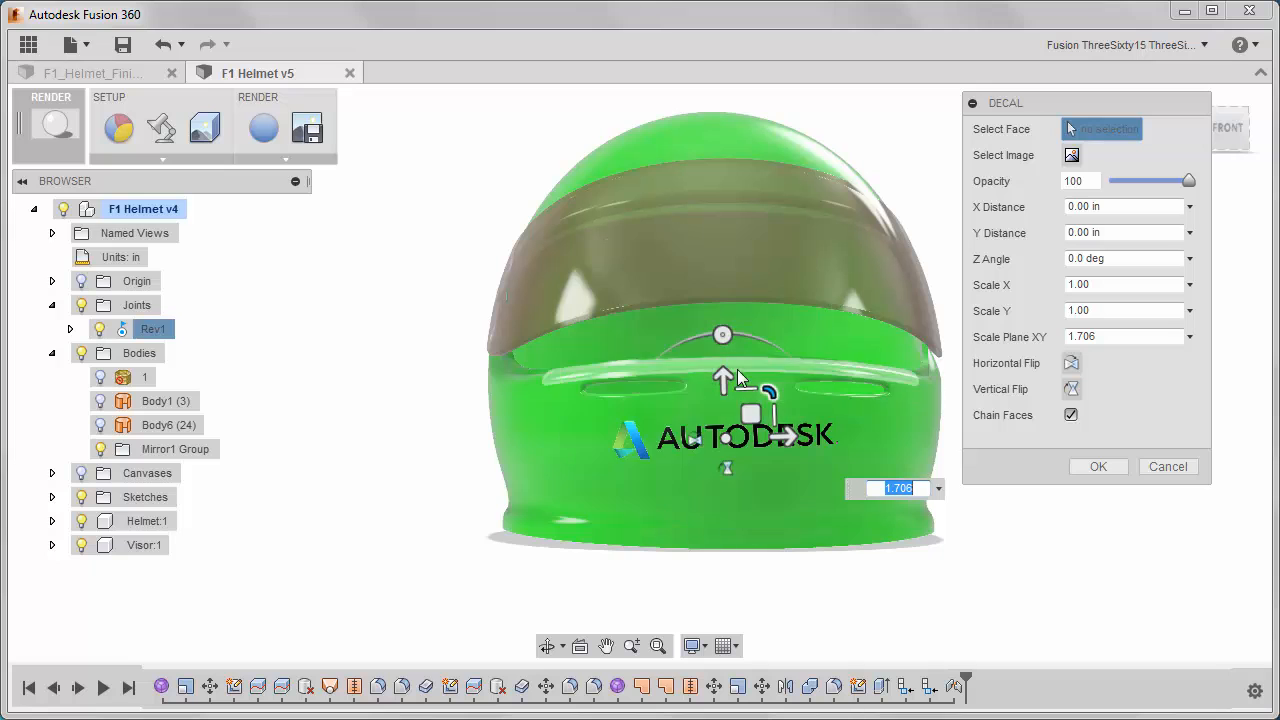
From the front view, center the logo decal across the chin, rotate it about -2.5 degrees and accept the decal.
{"action": "scroll", "coordinate": [615, 373], "scroll_direction": "down", "scroll_amount": 1}
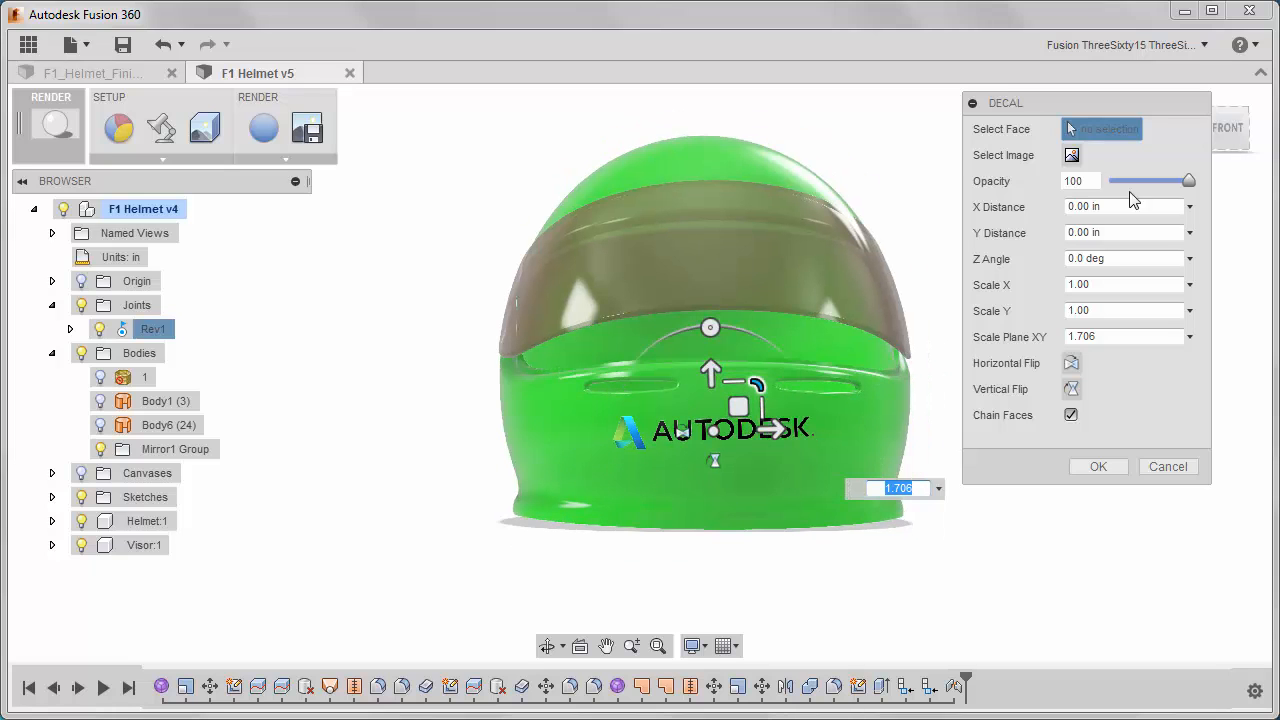
{"action": "left_click", "coordinate": [1218, 145]}
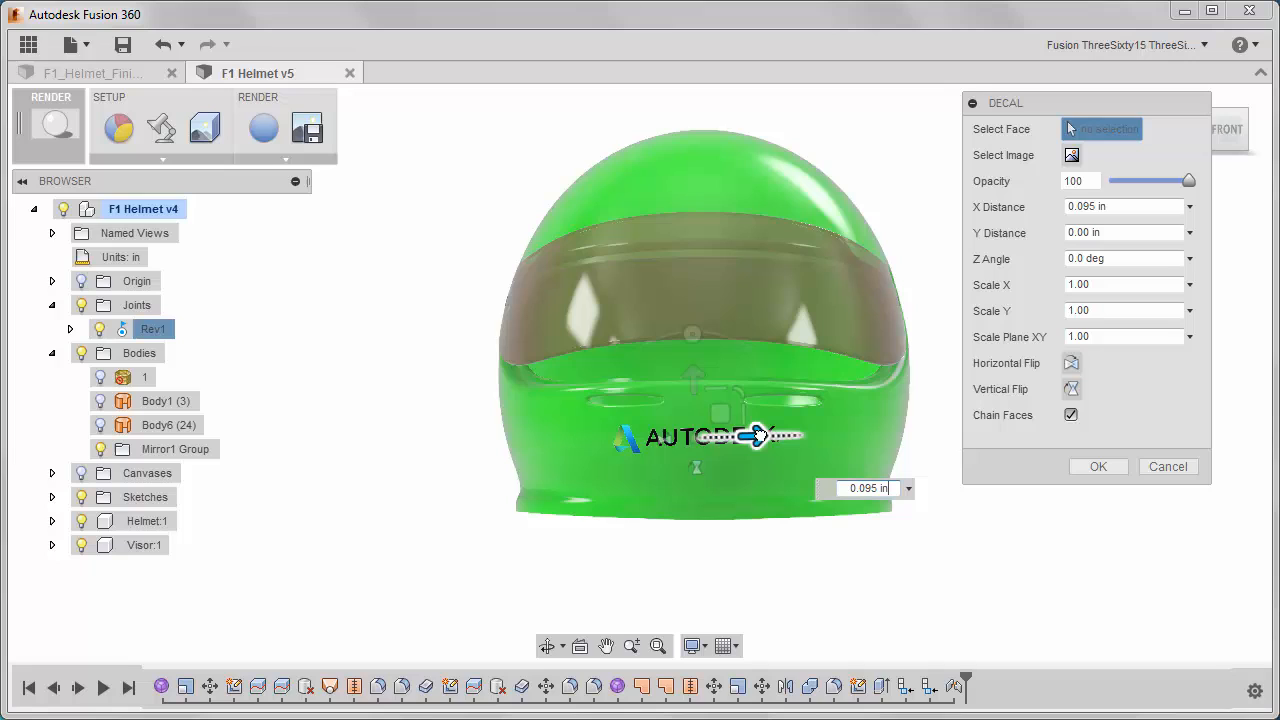
{"action": "mouse_move", "coordinate": [762, 436]}
{"action": "left_mouse_down"}
{"action": "mouse_move", "coordinate": [777, 435]}
{"action": "mouse_move", "coordinate": [765, 436]}
{"action": "left_mouse_up"}
{"action": "left_click_drag", "start_coordinate": [706, 336], "coordinate": [706, 305]}
{"action": "left_click", "coordinate": [1099, 467]}
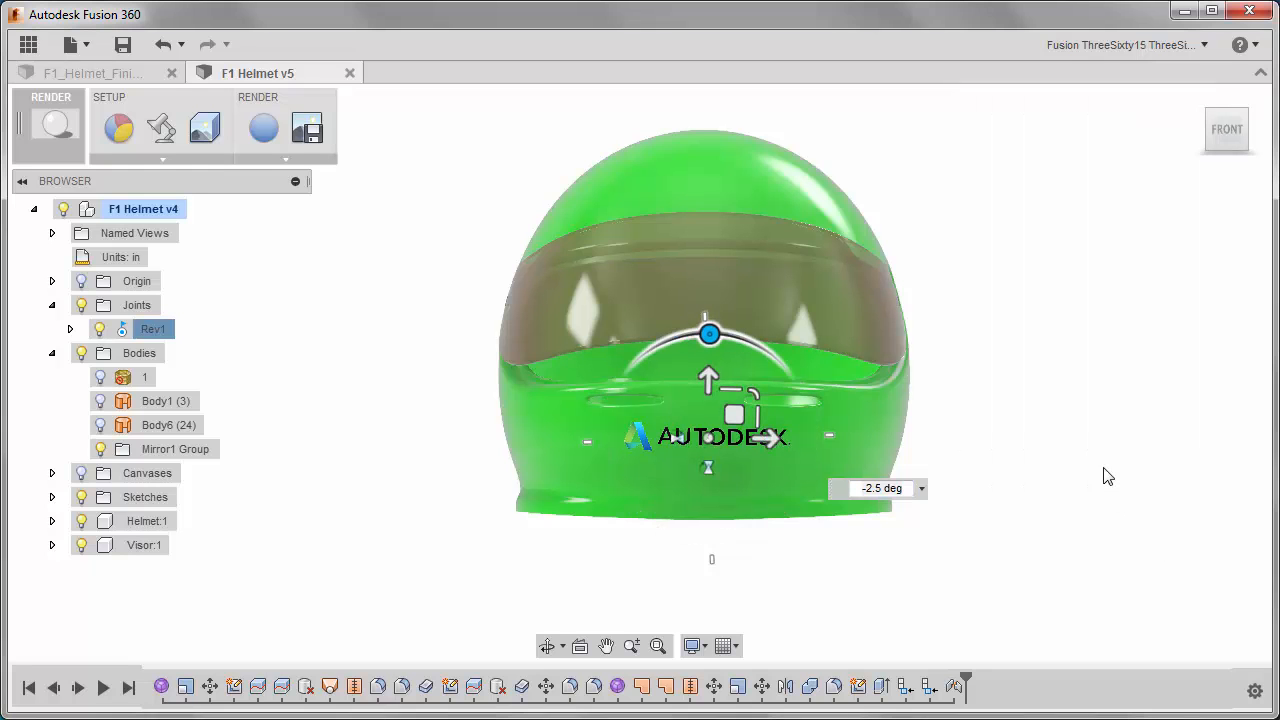
Show the helmet at an angle with the logo in view and start ray tracing.
{"action": "middle_click_drag", "start_coordinate": [949, 549], "coordinate": [775, 499], "text": "shift"}
{"action": "middle_click_drag", "start_coordinate": [705, 429], "coordinate": [660, 442]}
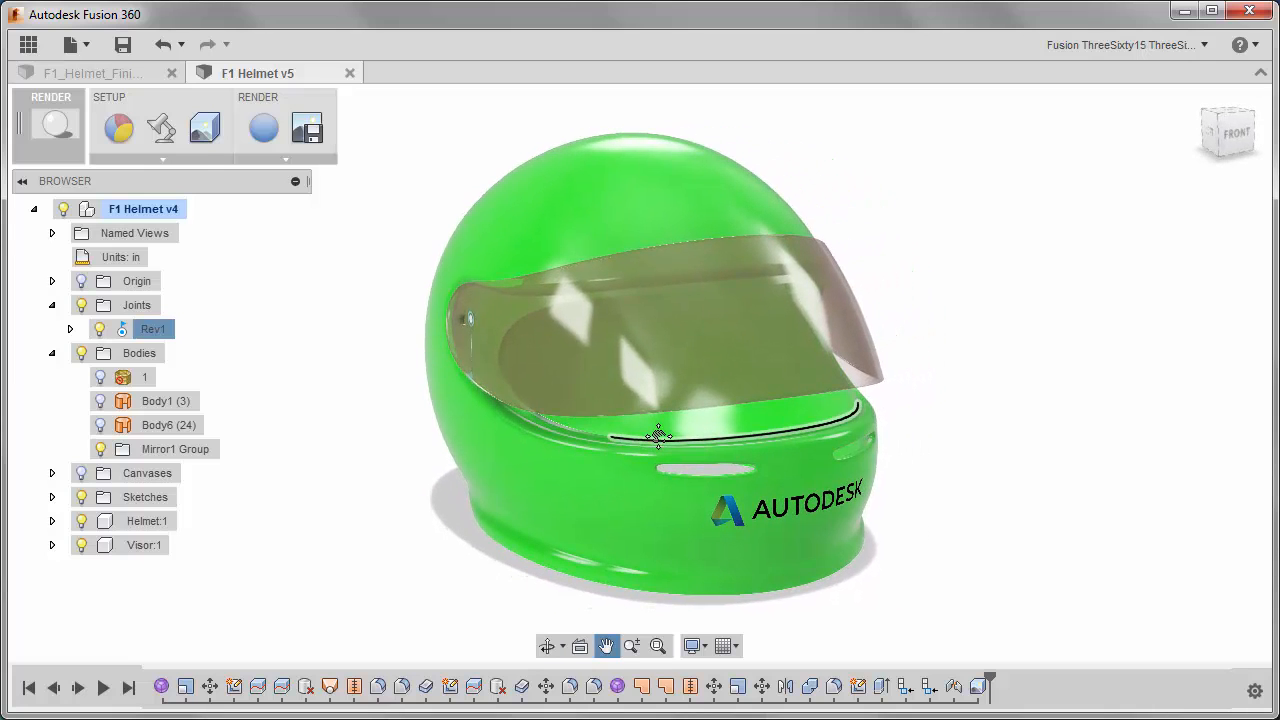
{"action": "left_click", "coordinate": [255, 135]}
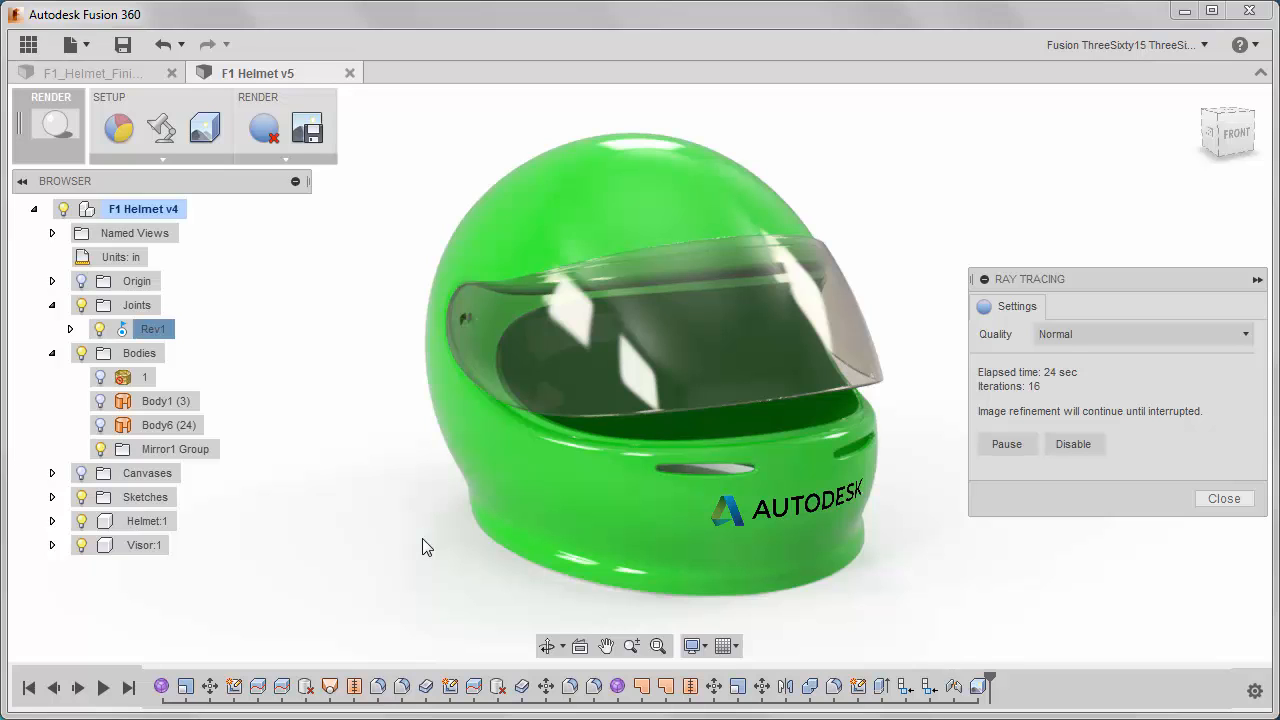
Try the Quick and Normal ray tracing qualities, and finish with the quality set to Advanced.
{"action": "left_click", "coordinate": [1241, 336]}
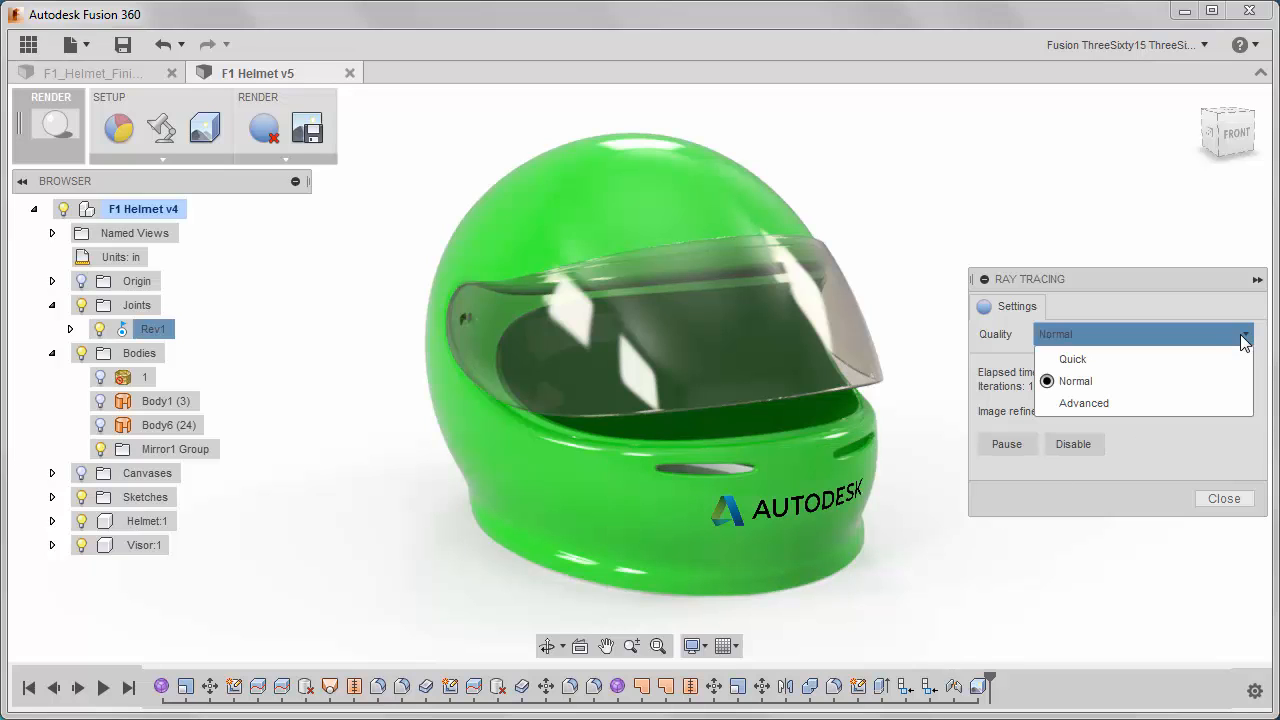
{"action": "left_click", "coordinate": [1138, 357]}
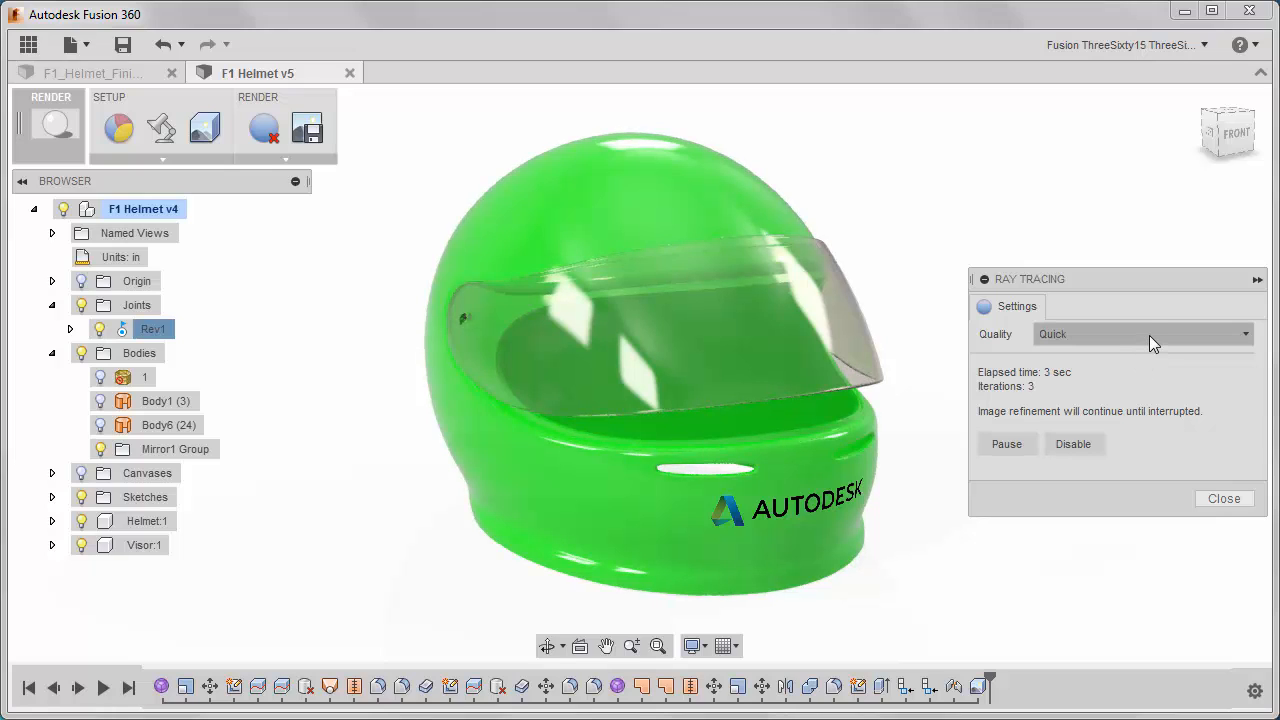
{"action": "left_click", "coordinate": [1149, 335]}
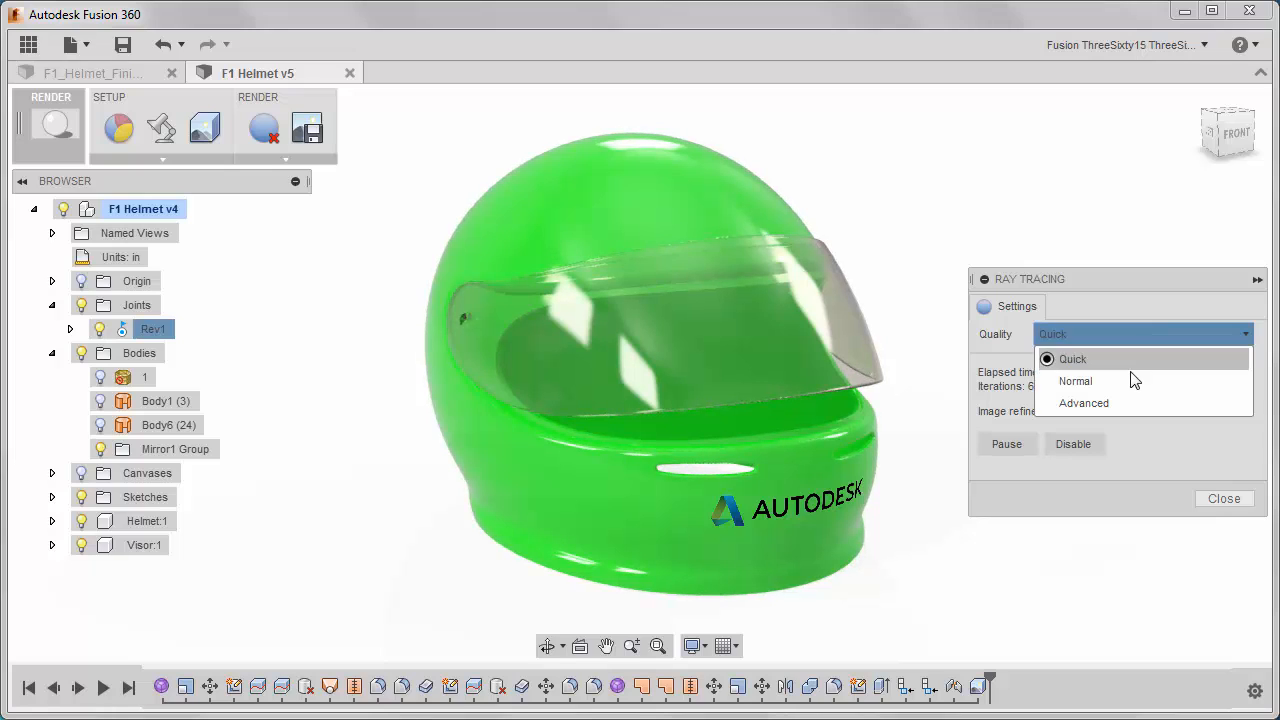
{"action": "left_click", "coordinate": [1129, 375]}
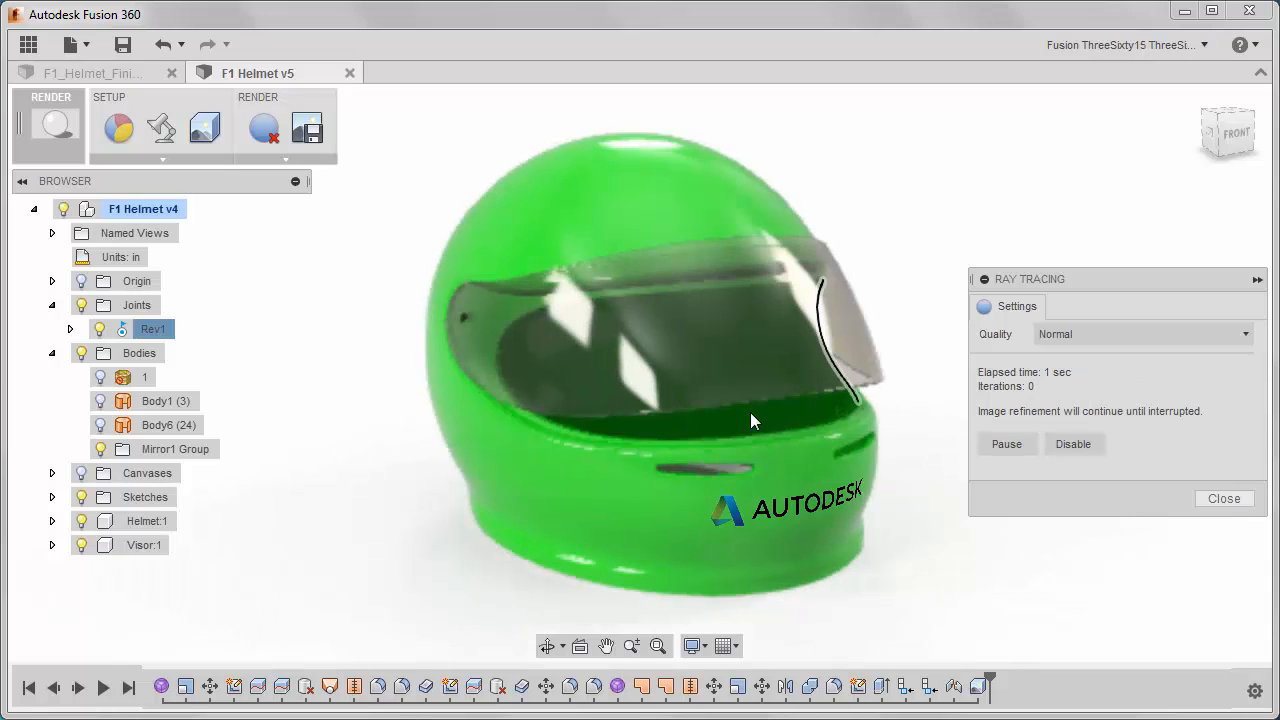
{"action": "left_click", "coordinate": [1139, 335]}
{"action": "left_click", "coordinate": [1093, 406]}
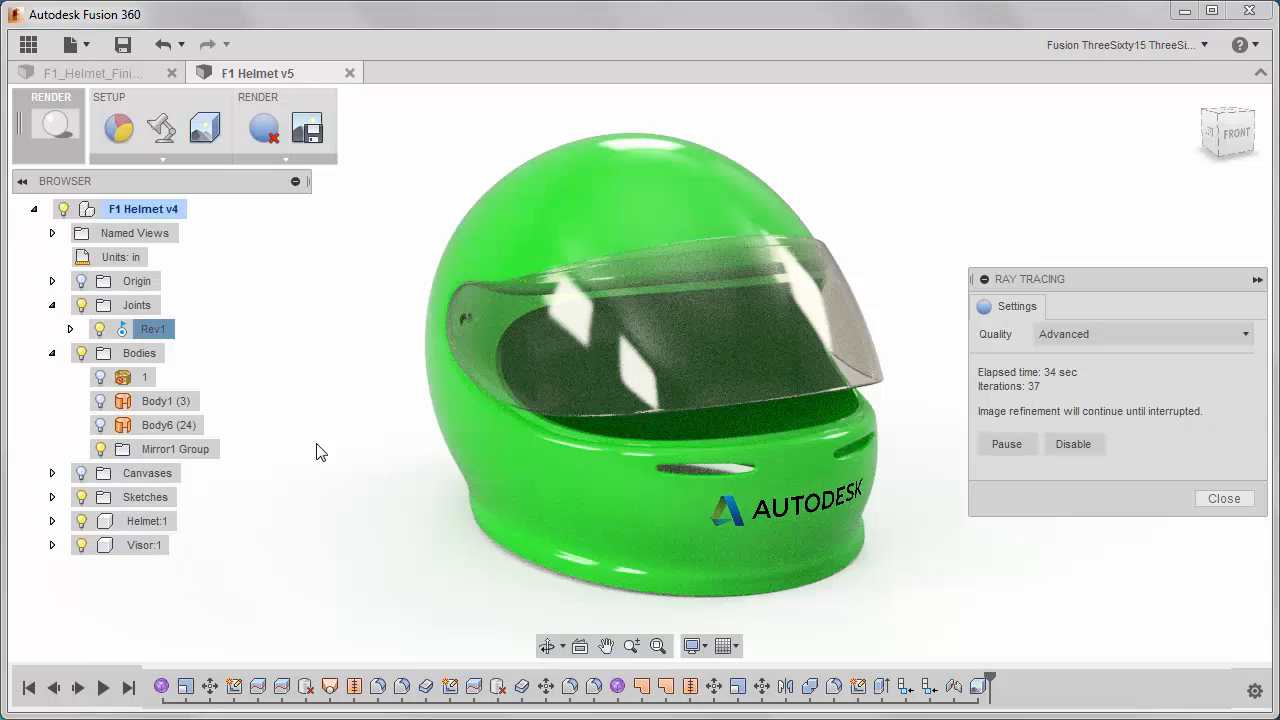
Disable ray tracing and switch to the Model workspace.
{"action": "left_click", "coordinate": [1220, 498]}
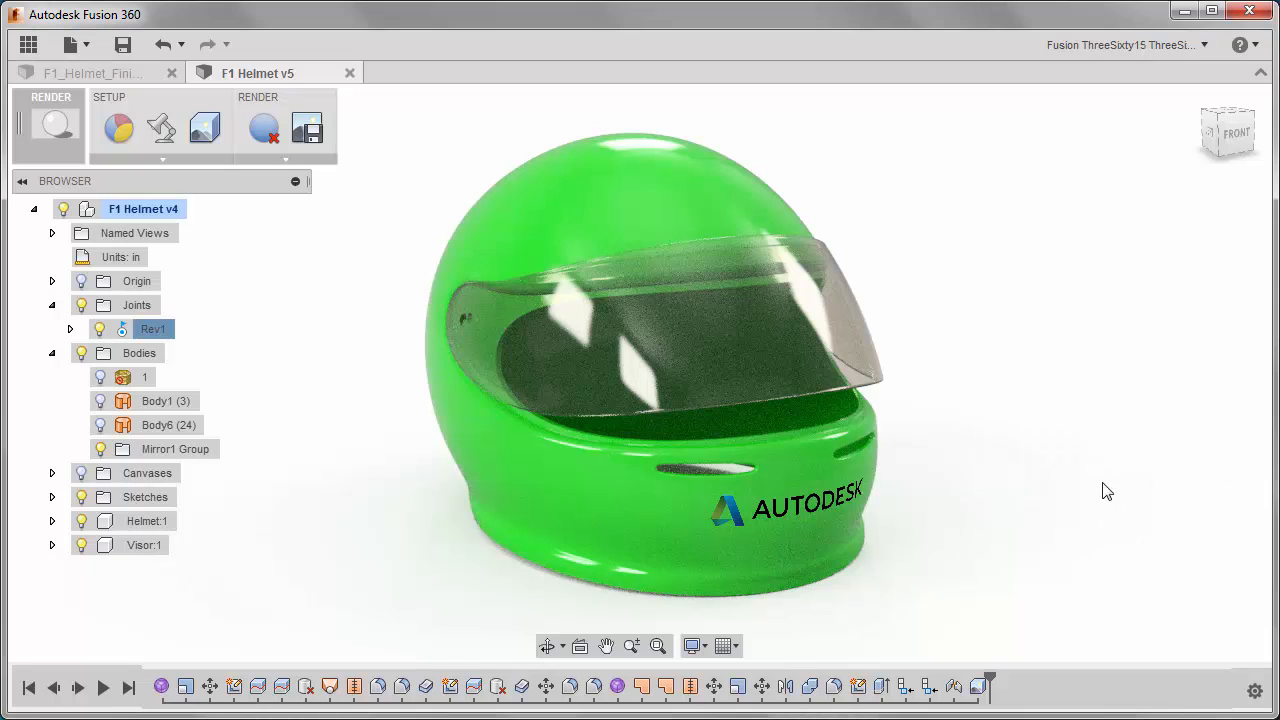
{"action": "left_click", "coordinate": [265, 130]}
{"action": "mouse_move", "coordinate": [366, 423]}
{"action": "middle_mouse_down", "text": "shift"}
{"action": "mouse_move", "coordinate": [277, 417]}
{"action": "mouse_move", "coordinate": [306, 394]}
{"action": "mouse_move", "coordinate": [290, 380]}
{"action": "middle_mouse_up", "text": "shift"}
{"action": "left_click", "coordinate": [51, 127]}
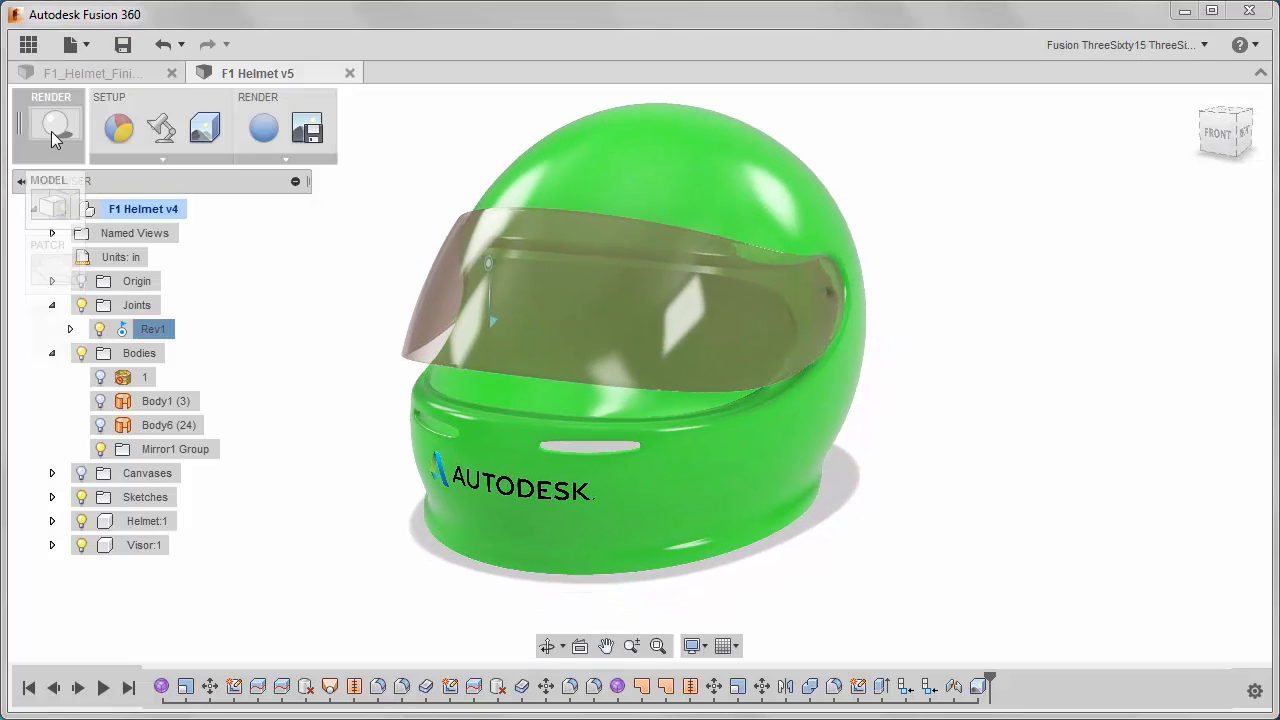
{"action": "left_click", "coordinate": [52, 203]}
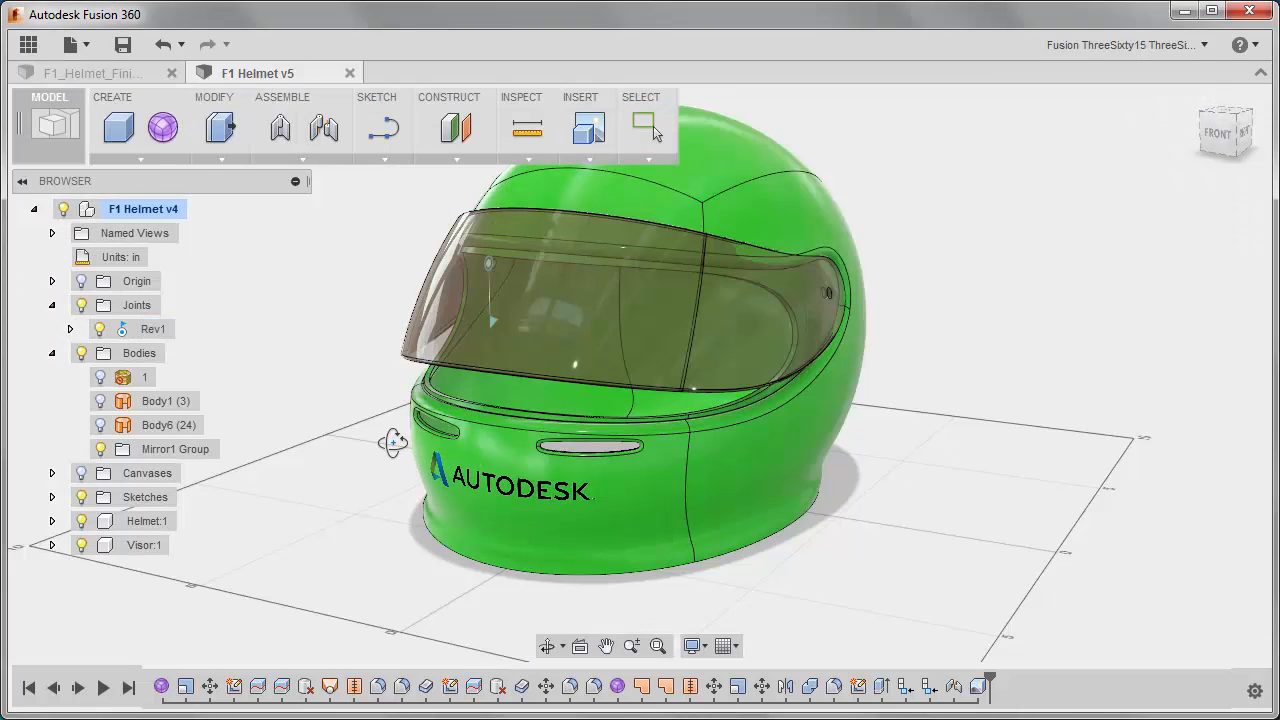
Open the first form feature in the timeline for editing and dismiss the Sculpt Environment notice.
{"action": "middle_click_drag", "start_coordinate": [392, 441], "coordinate": [374, 405], "text": "shift"}
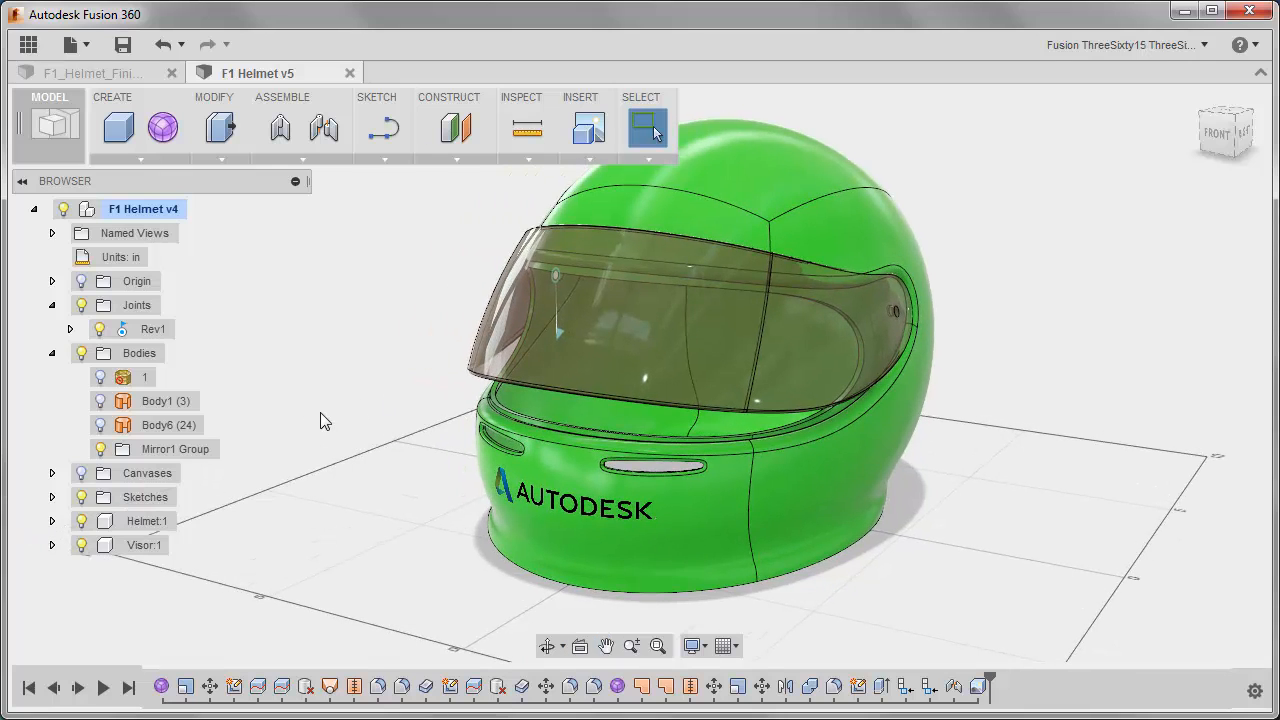
{"action": "right_click", "coordinate": [160, 686]}
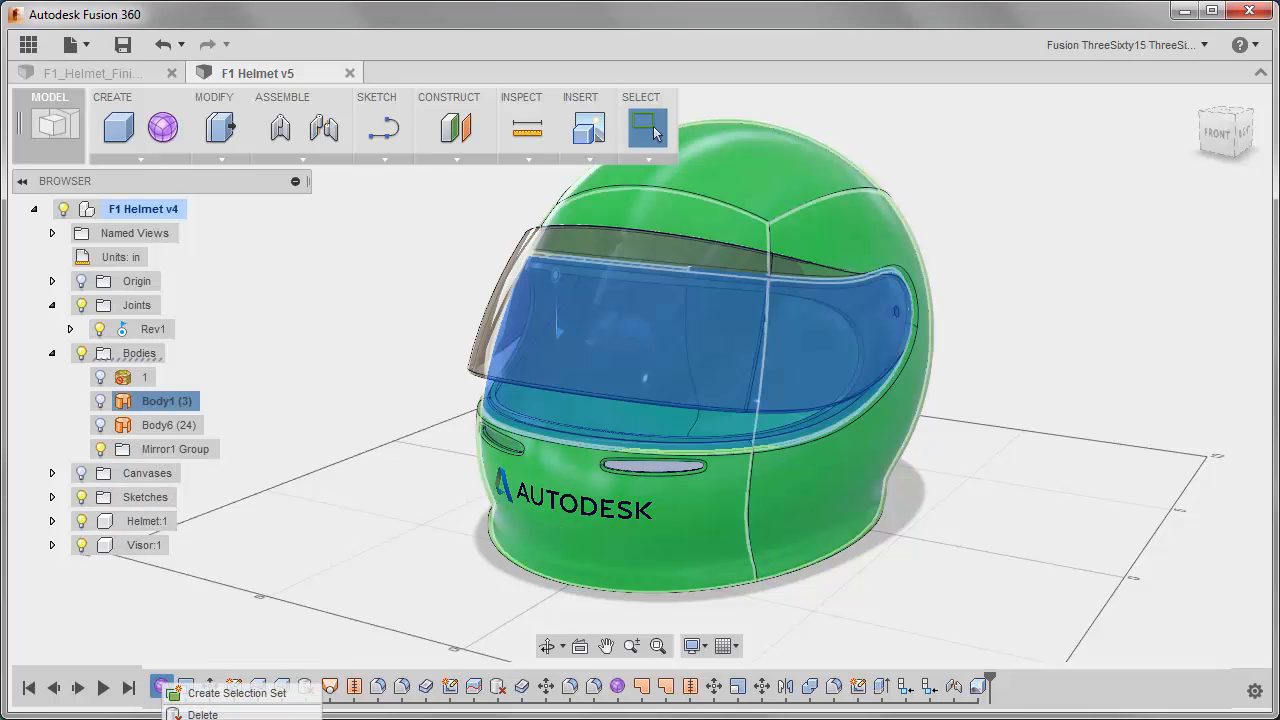
{"action": "left_click", "coordinate": [182, 718]}
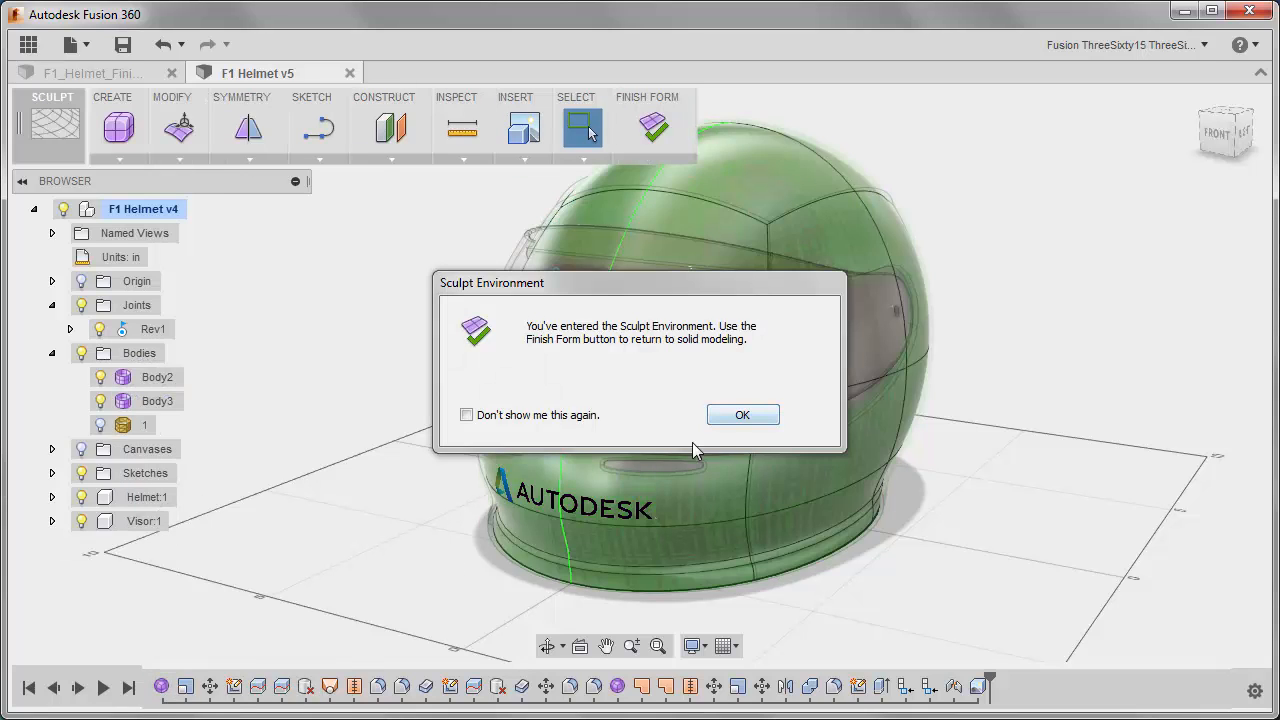
{"action": "left_click", "coordinate": [740, 415]}
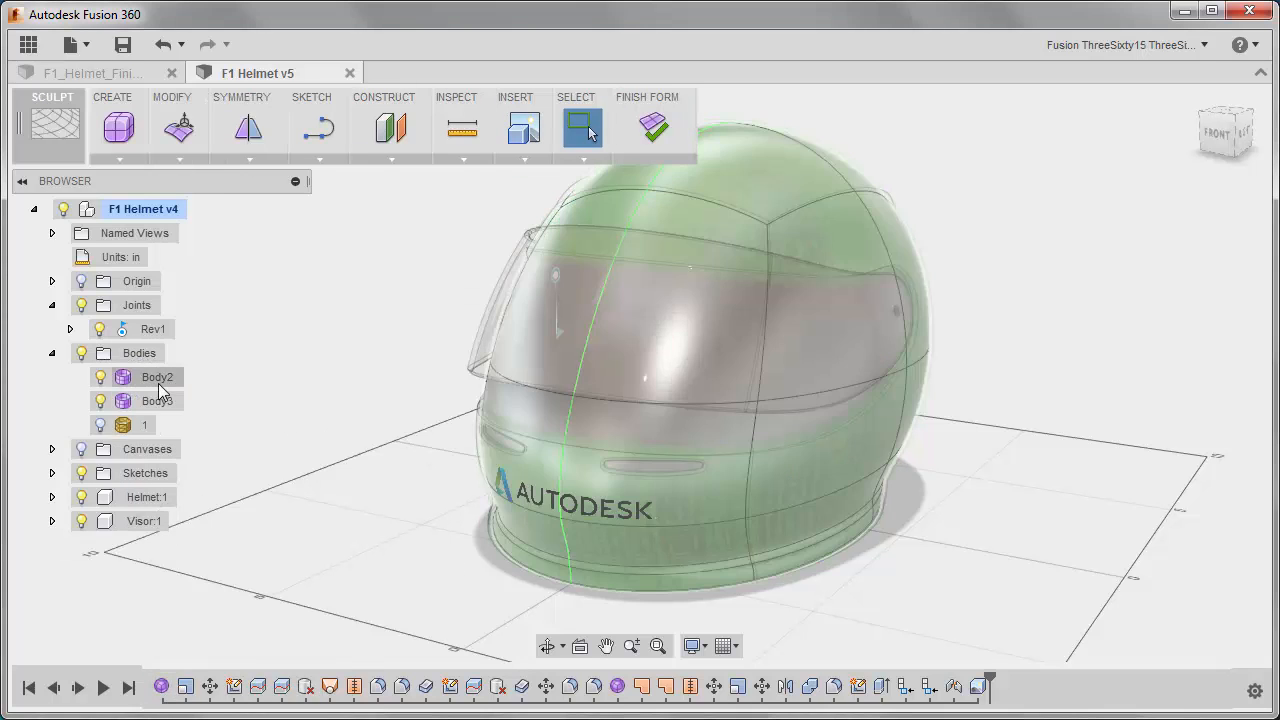
Identify the form bodies Body2 and Body3, and copy Body3.
{"action": "left_click", "coordinate": [158, 384]}
{"action": "middle_click_drag", "start_coordinate": [406, 477], "coordinate": [356, 373], "text": "shift"}
{"action": "left_click", "coordinate": [157, 401]}
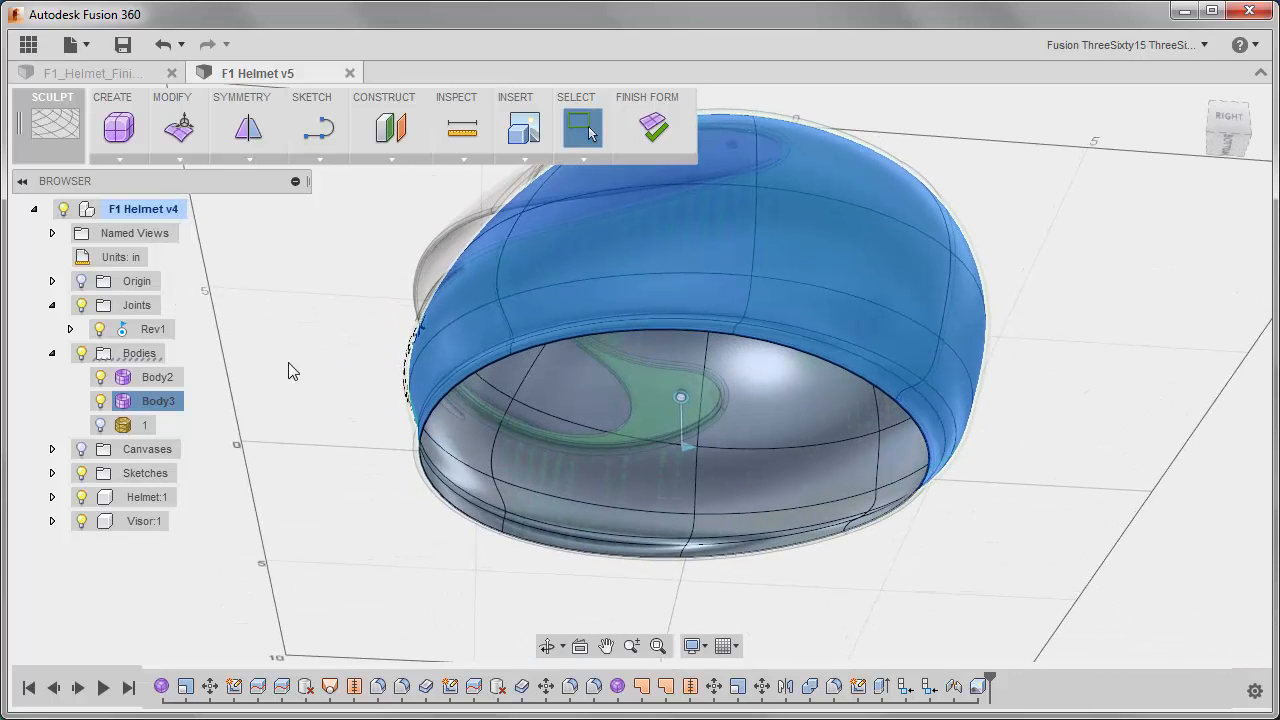
{"action": "left_click", "coordinate": [168, 406]}
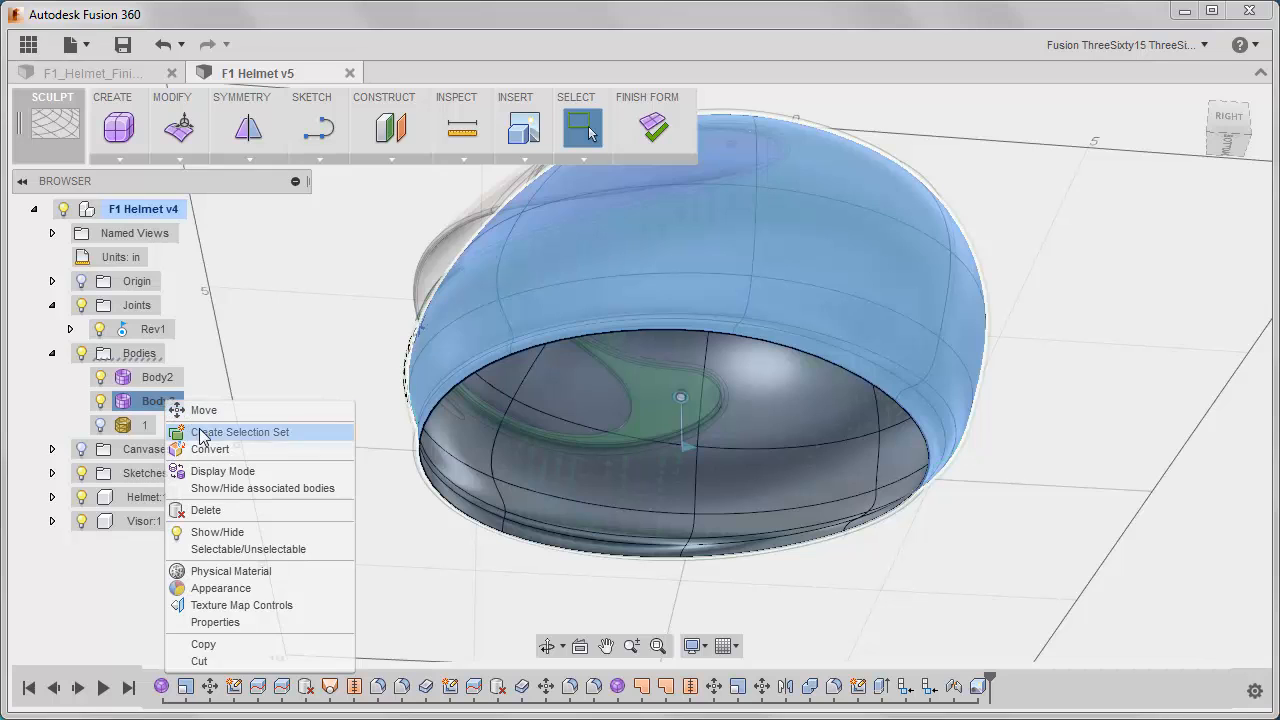
{"action": "left_click", "coordinate": [238, 645]}
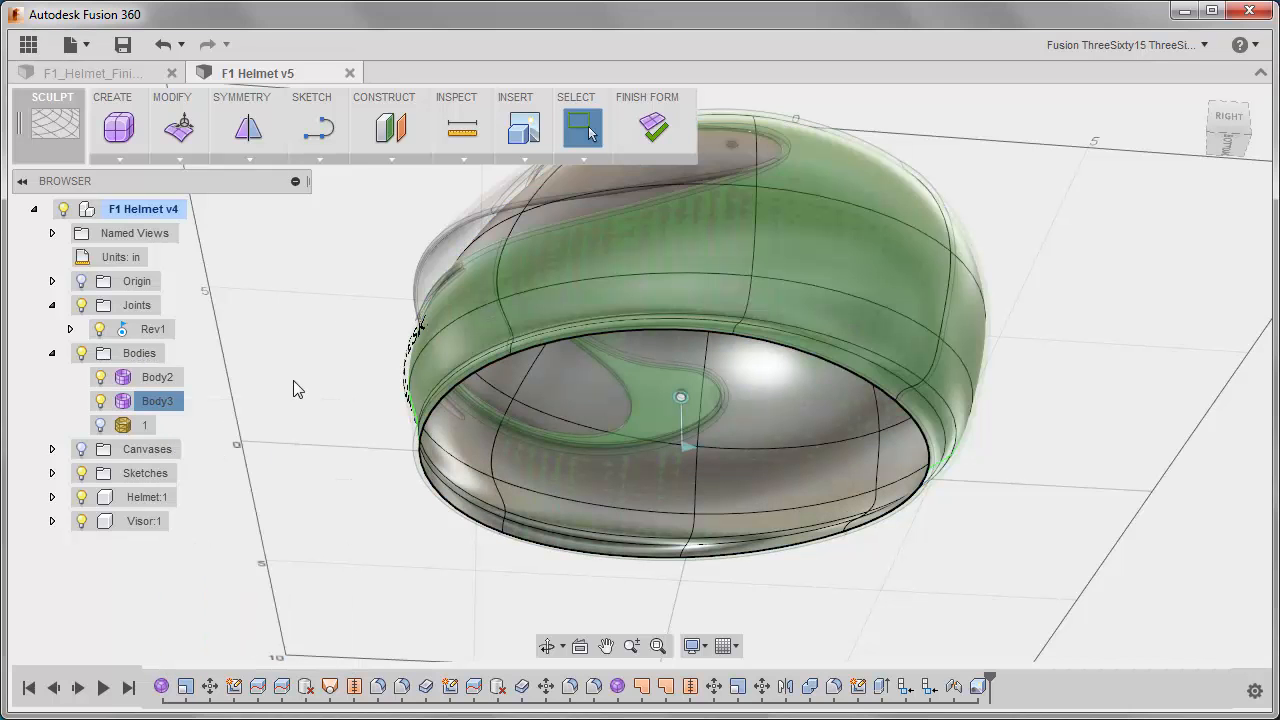
Paste the copied Body3 in place as a new form body, accepting it with zero move distances and angles.
{"action": "right_click", "coordinate": [293, 389]}
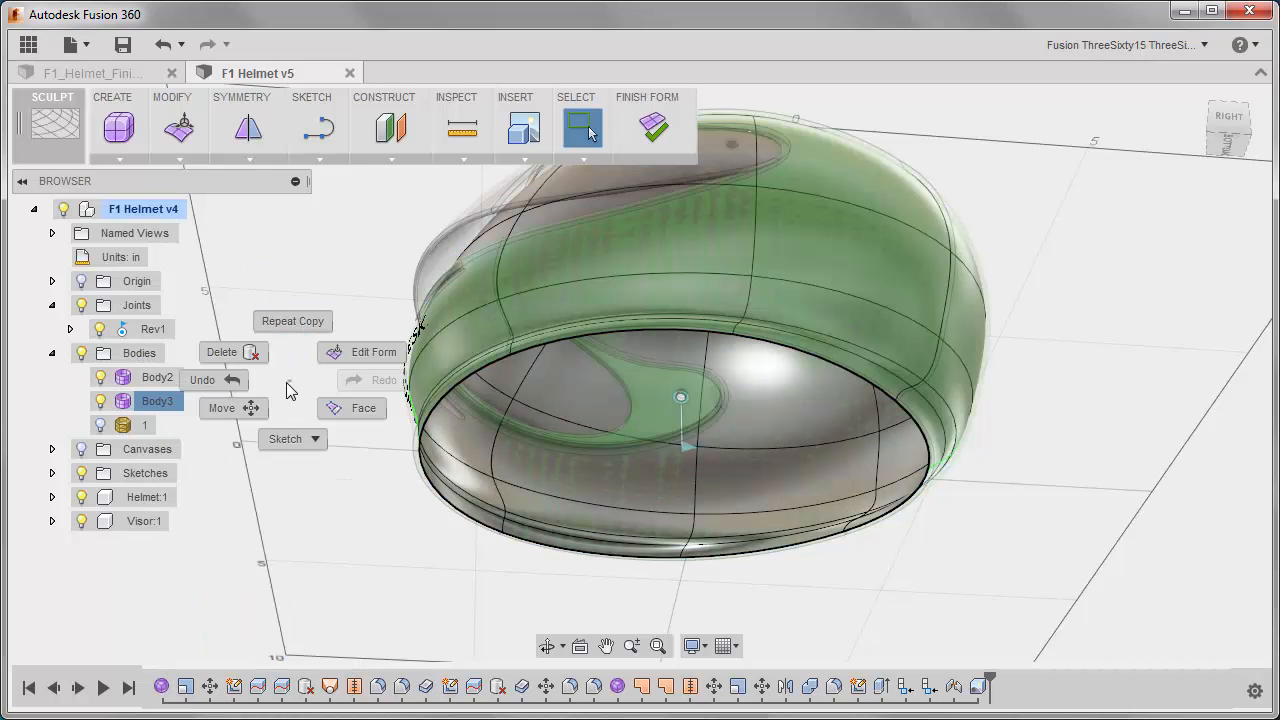
{"action": "left_click", "coordinate": [287, 366]}
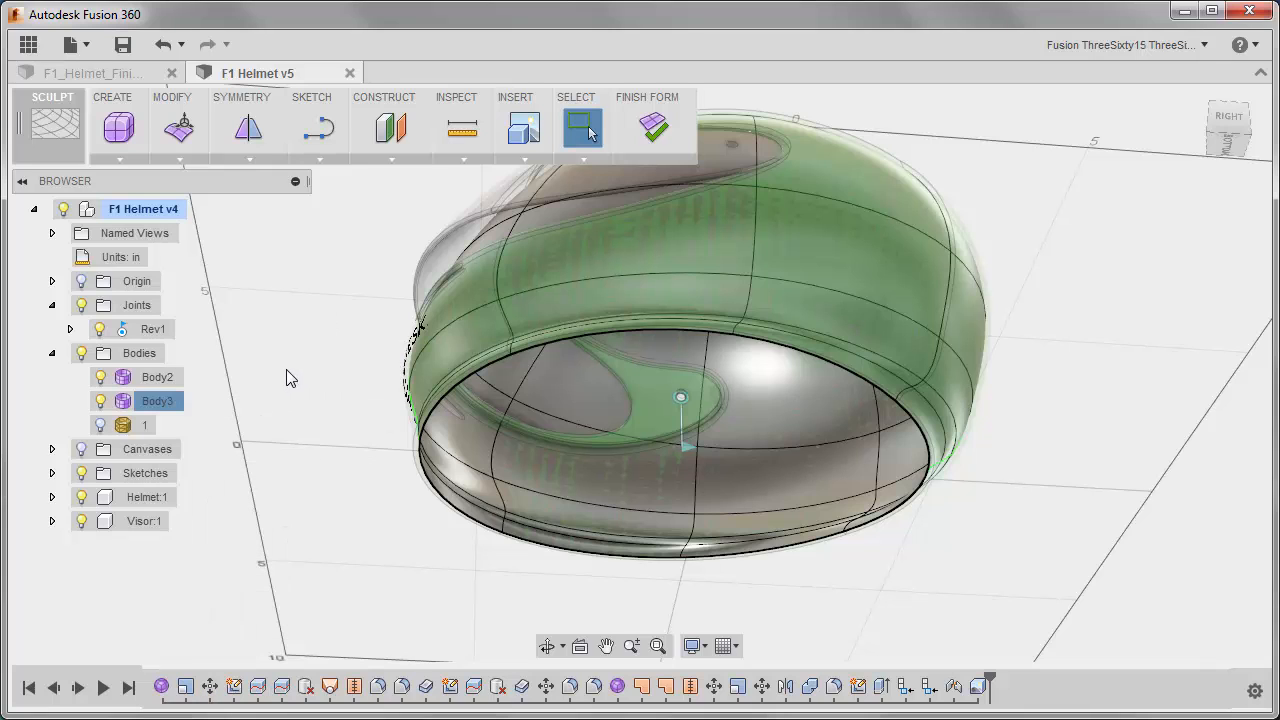
{"action": "right_click", "coordinate": [286, 377]}
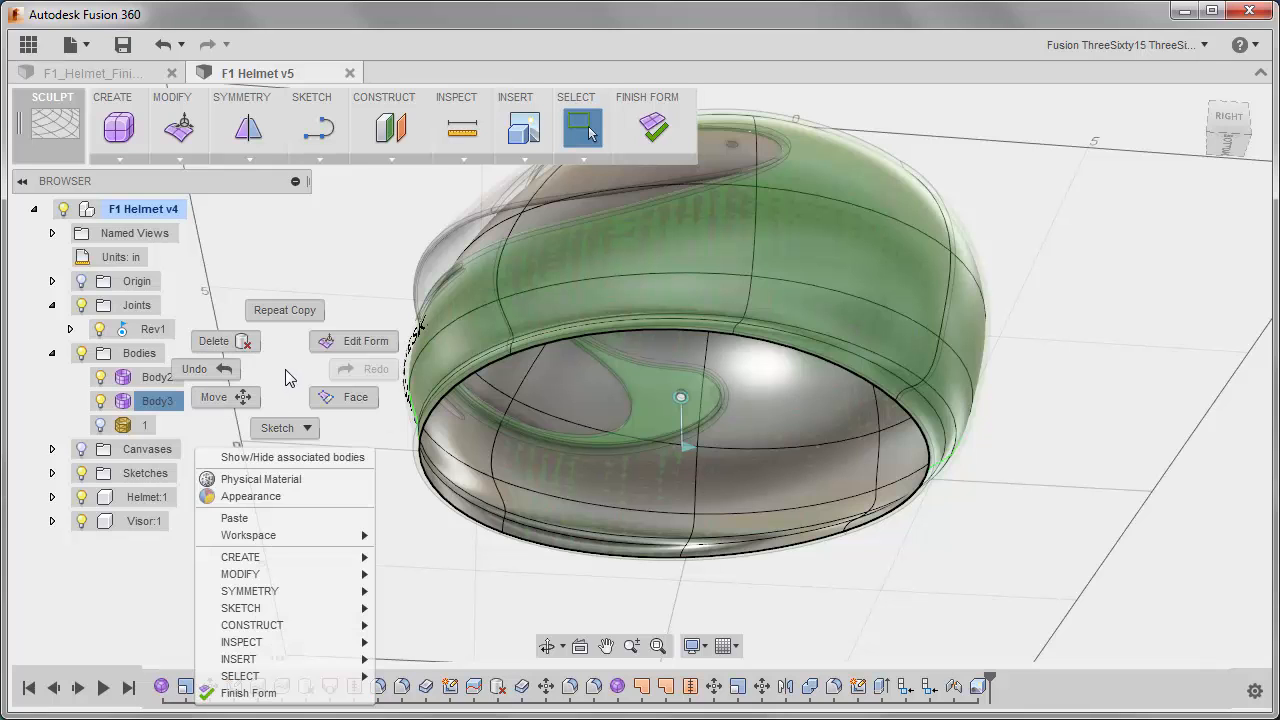
{"action": "left_click", "coordinate": [258, 520]}
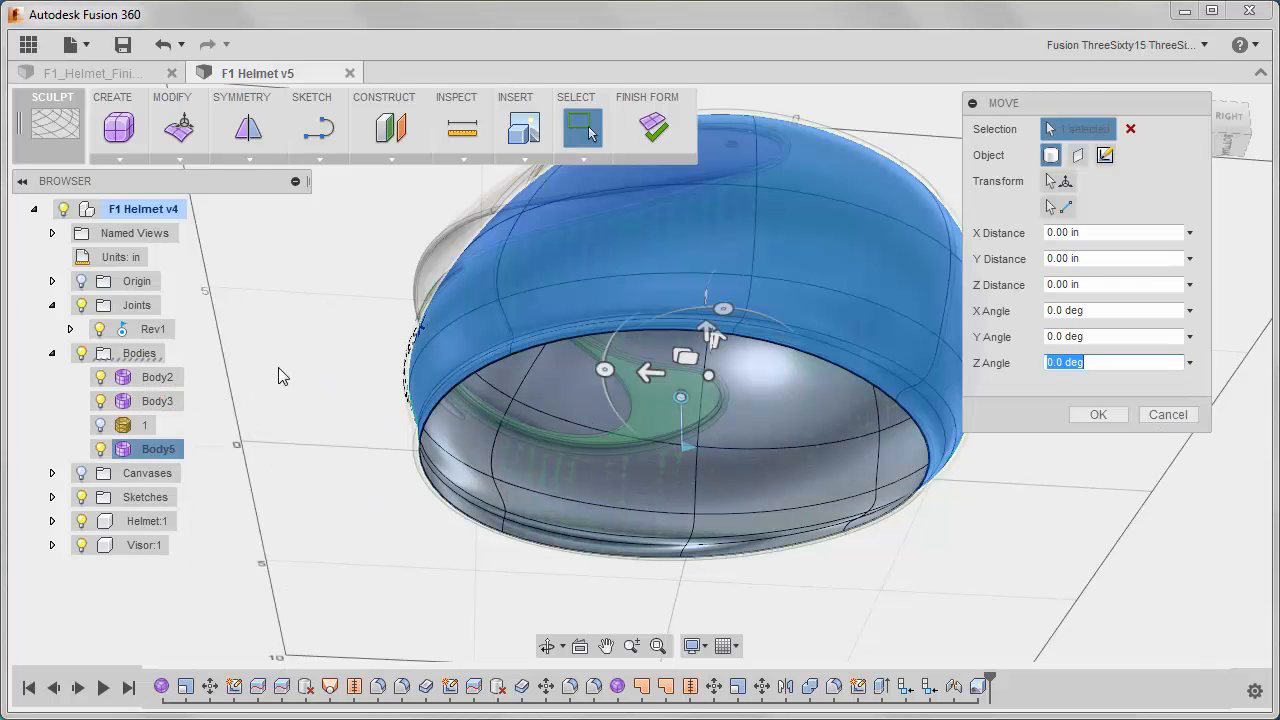
{"action": "left_click", "coordinate": [1108, 418]}
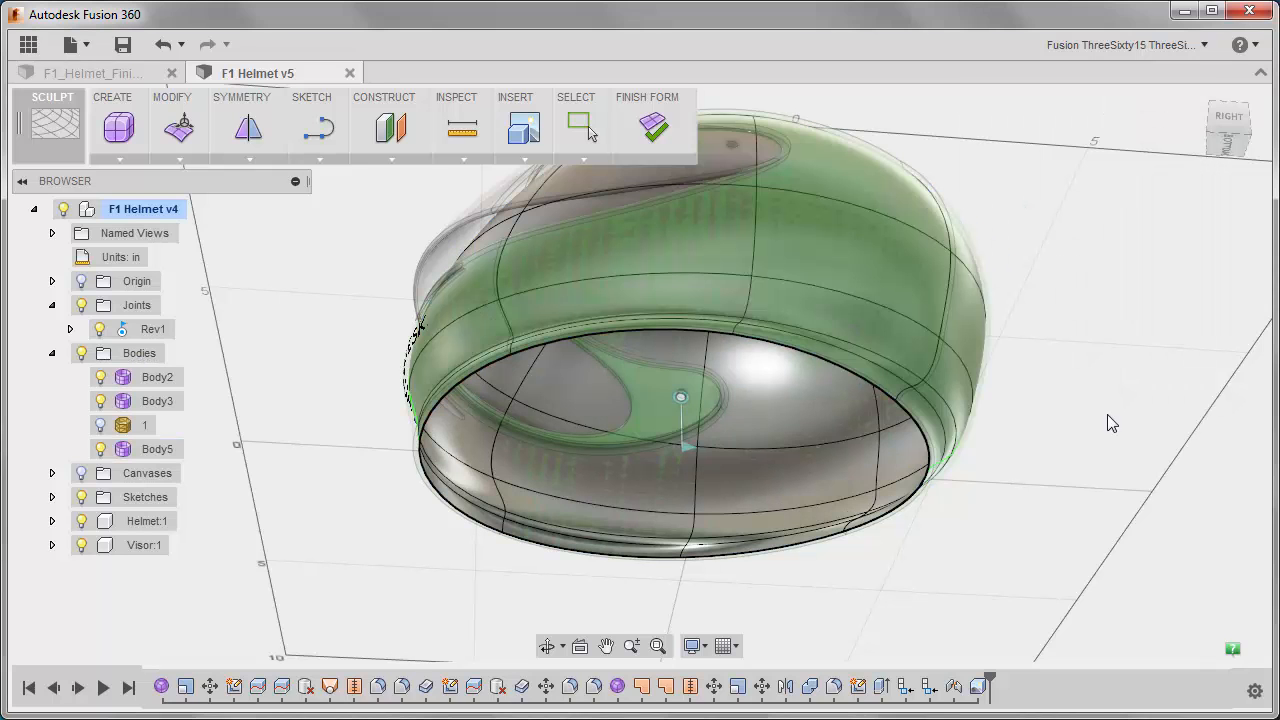
Edit the form of the pasted Body5 as a whole body and scale it uniformly to 0.96.
{"action": "left_click", "coordinate": [160, 449]}
{"action": "right_click", "coordinate": [286, 413]}
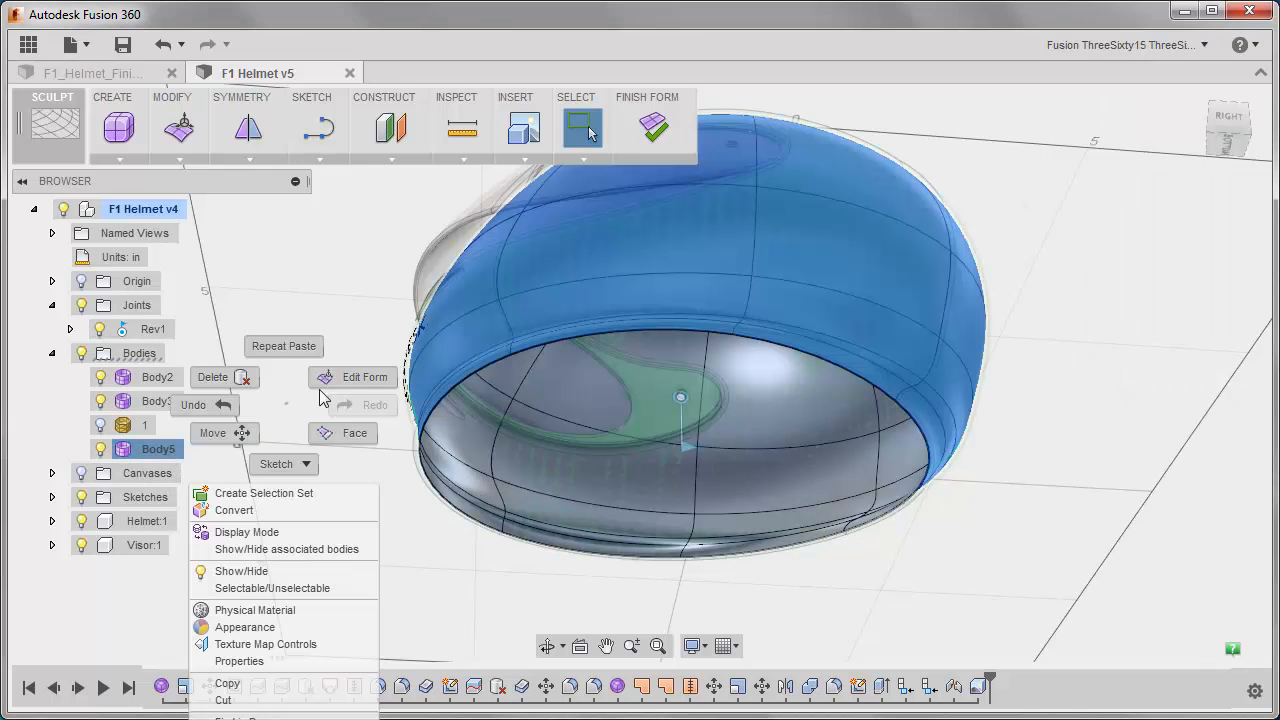
{"action": "left_click", "coordinate": [362, 377]}
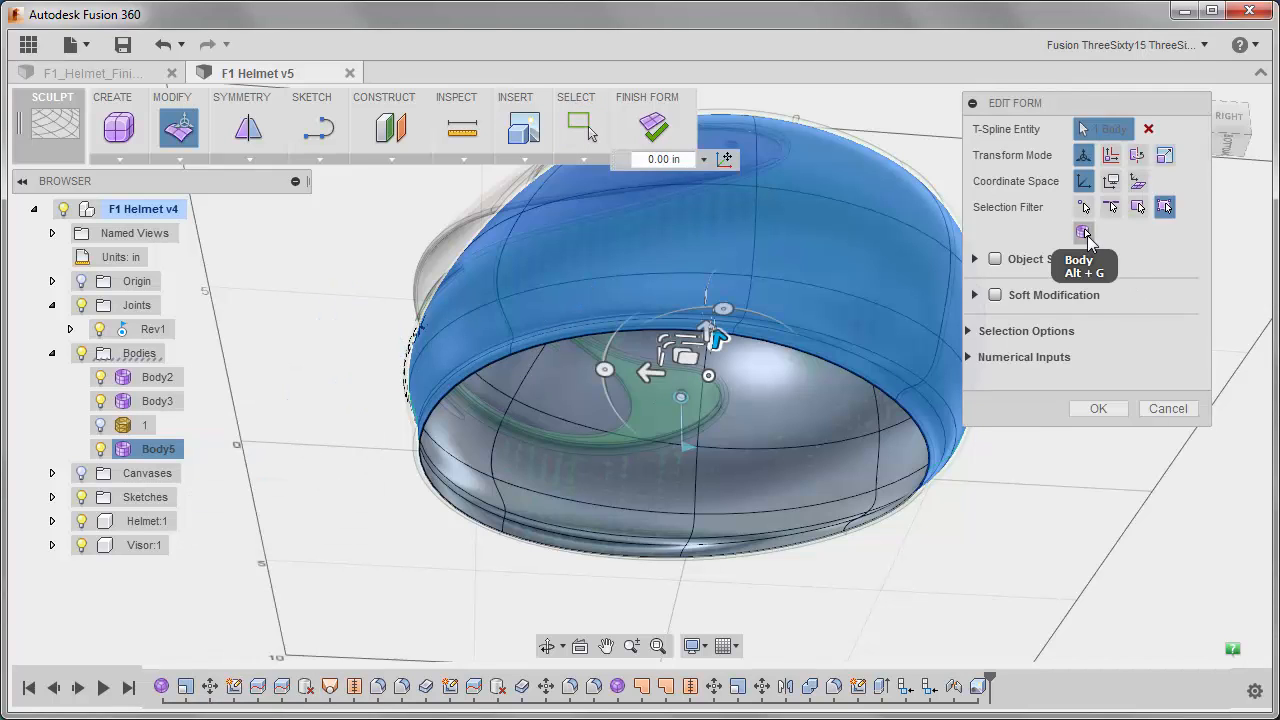
{"action": "left_click", "coordinate": [1084, 233]}
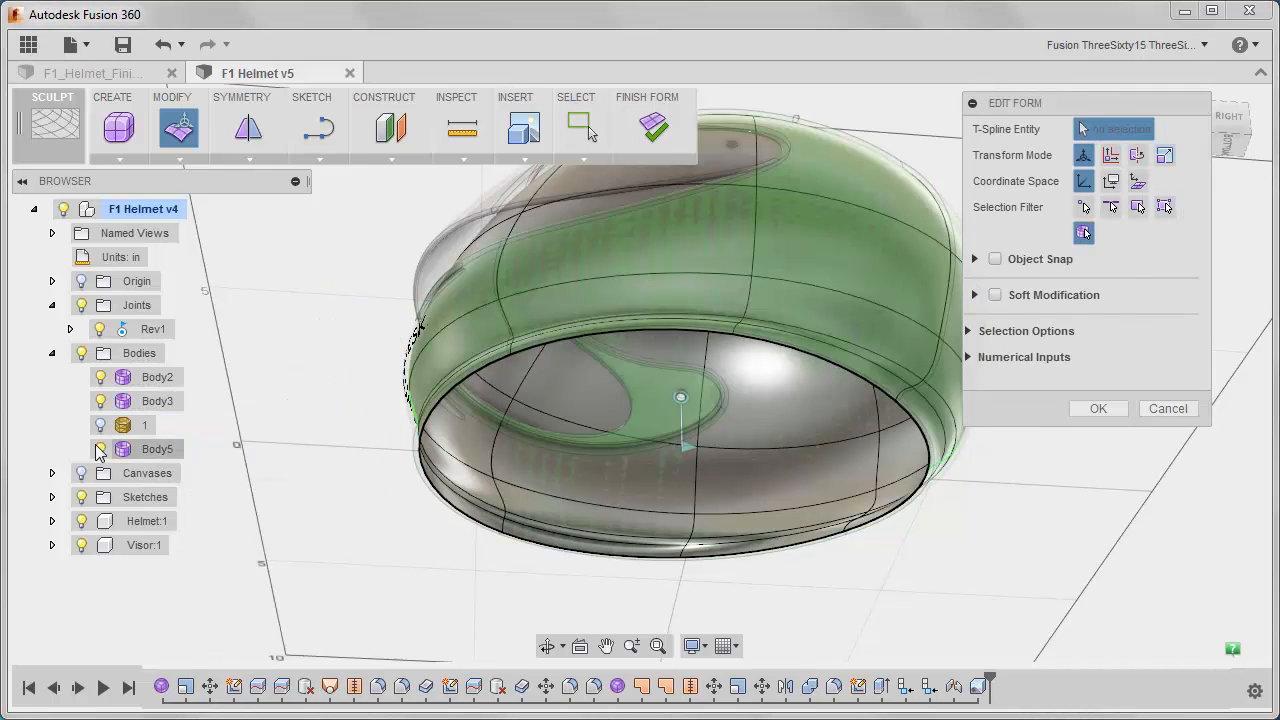
{"action": "left_click", "coordinate": [158, 450]}
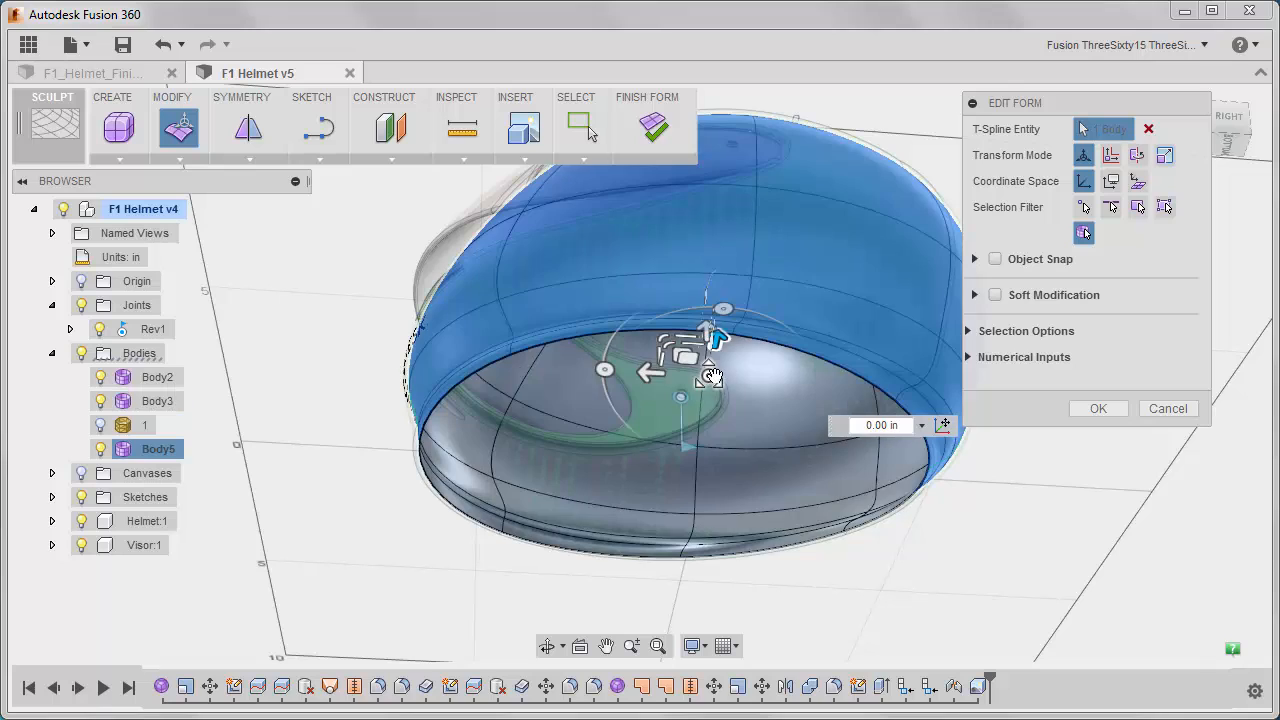
{"action": "left_click_drag", "start_coordinate": [703, 378], "coordinate": [708, 378]}
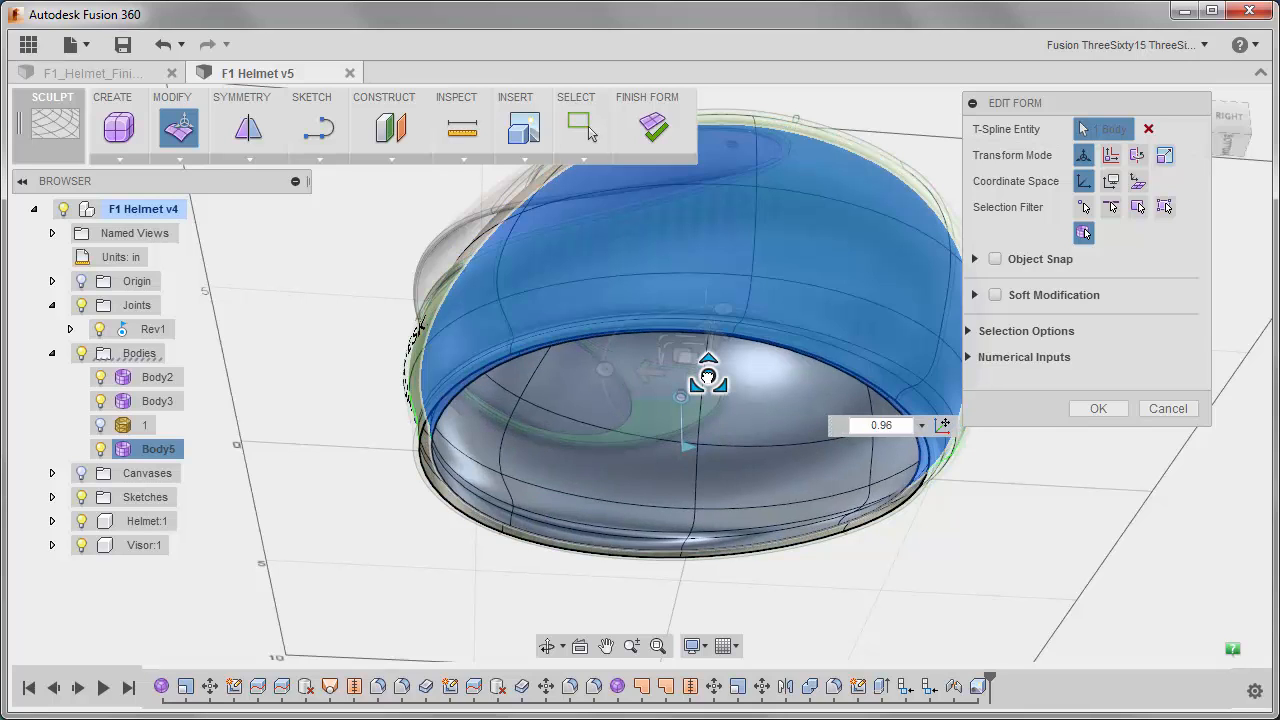
{"action": "middle_click_drag", "start_coordinate": [657, 403], "coordinate": [626, 356], "text": "shift"}
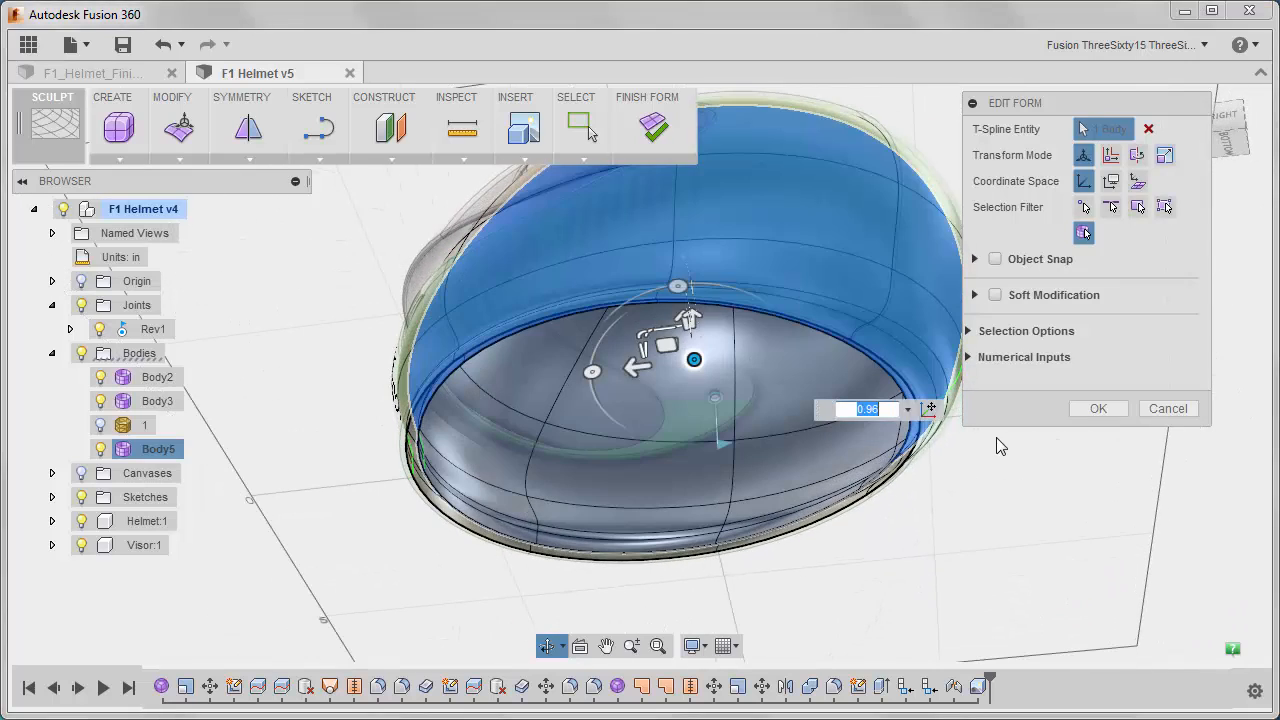
{"action": "left_click", "coordinate": [1098, 408]}
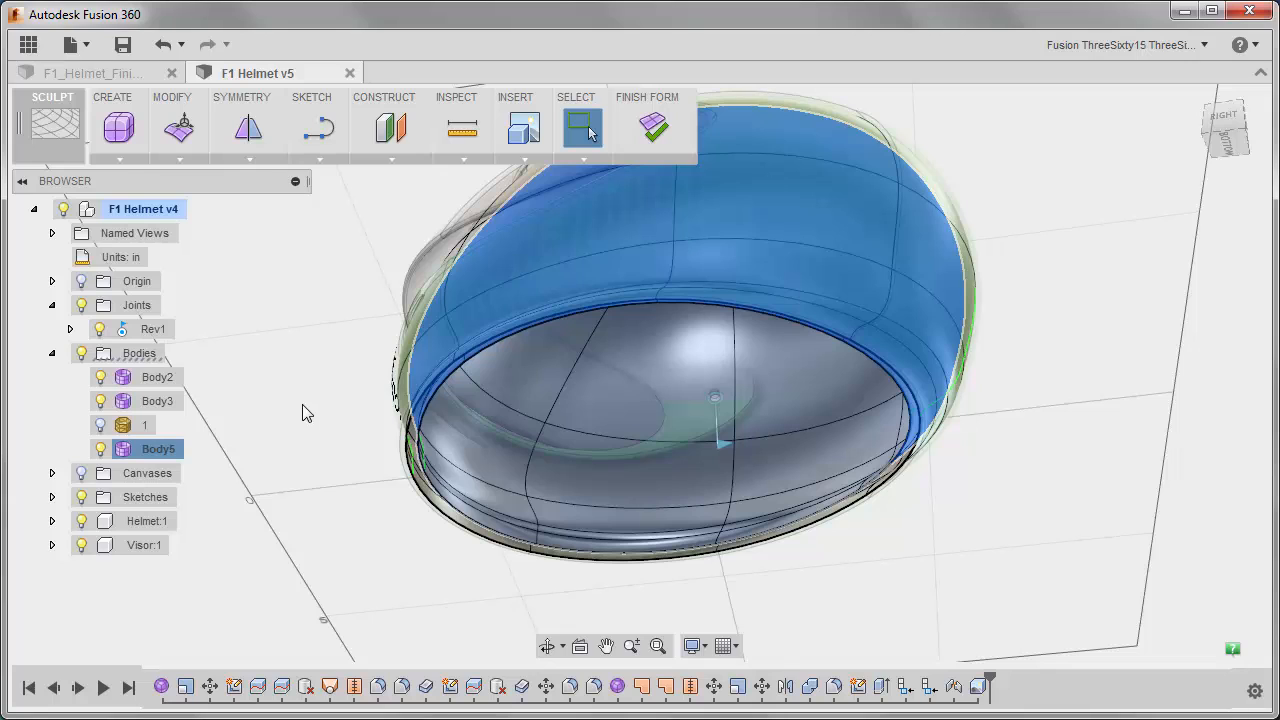
Thicken Body5 by -1 in with the Soft thicken type and Normal direction.
{"action": "left_click", "coordinate": [178, 158]}
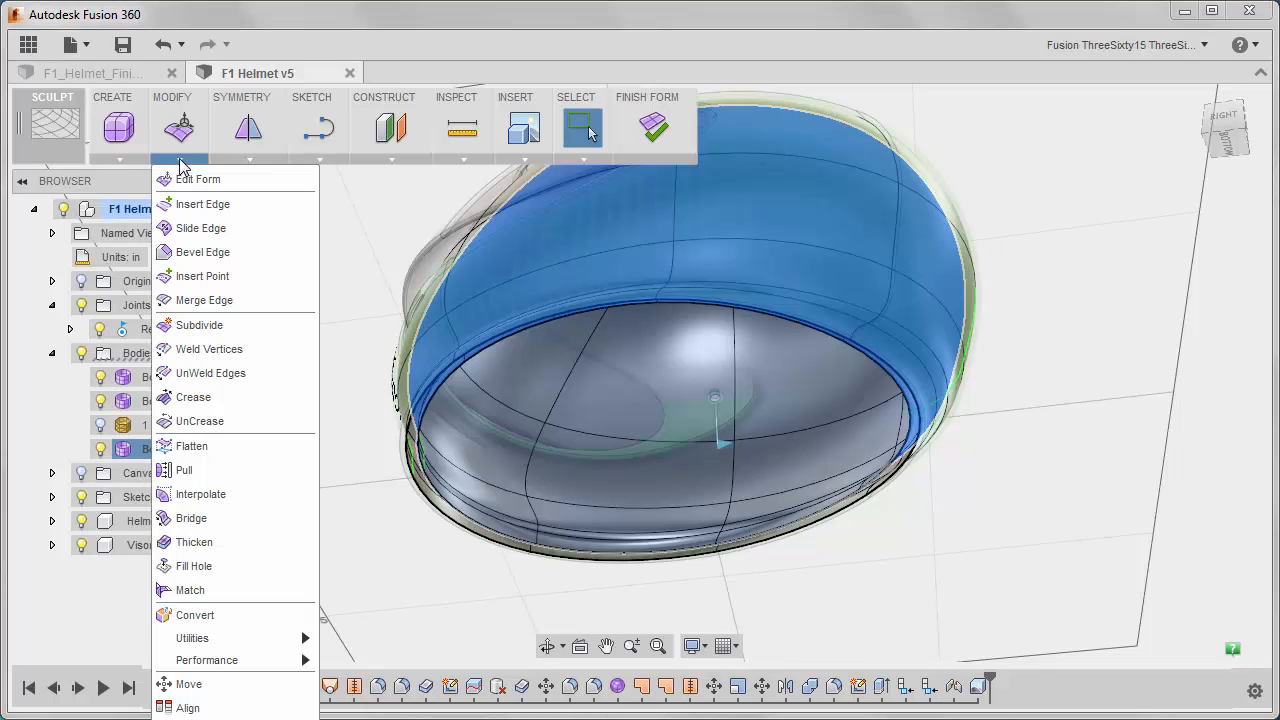
{"action": "left_click", "coordinate": [203, 542]}
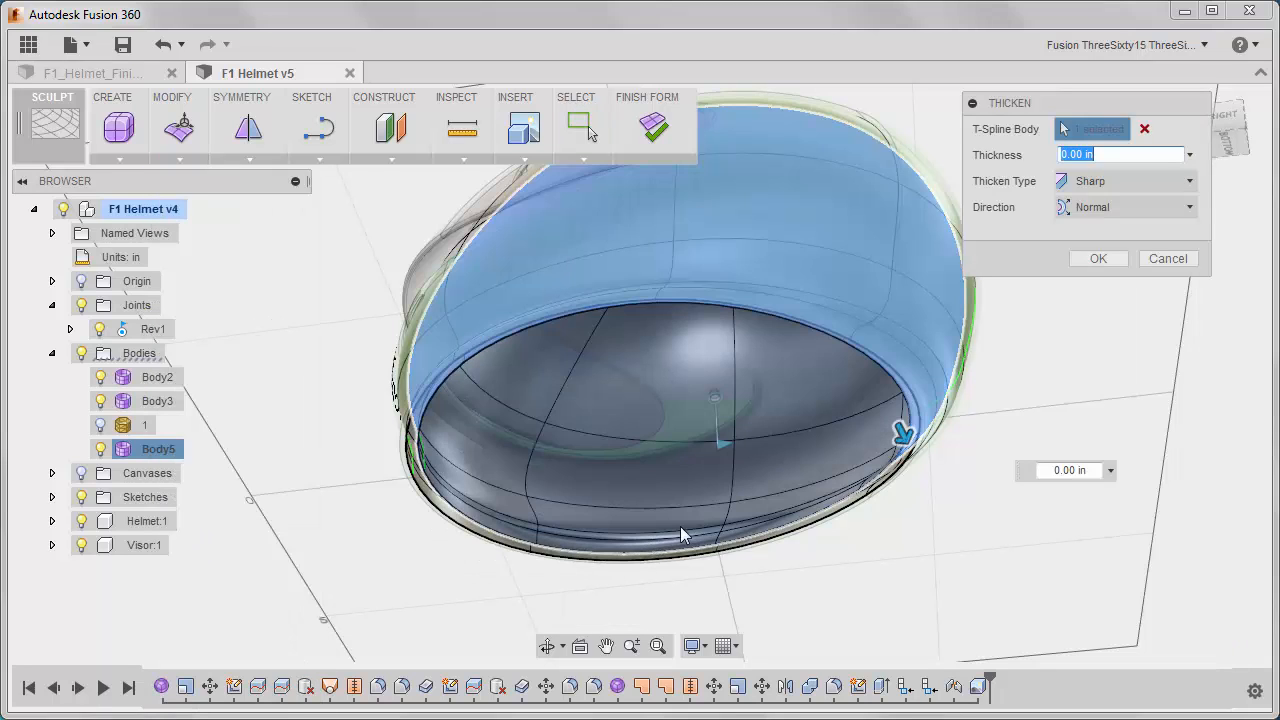
{"action": "left_click", "coordinate": [1150, 182]}
{"action": "left_click", "coordinate": [1098, 231]}
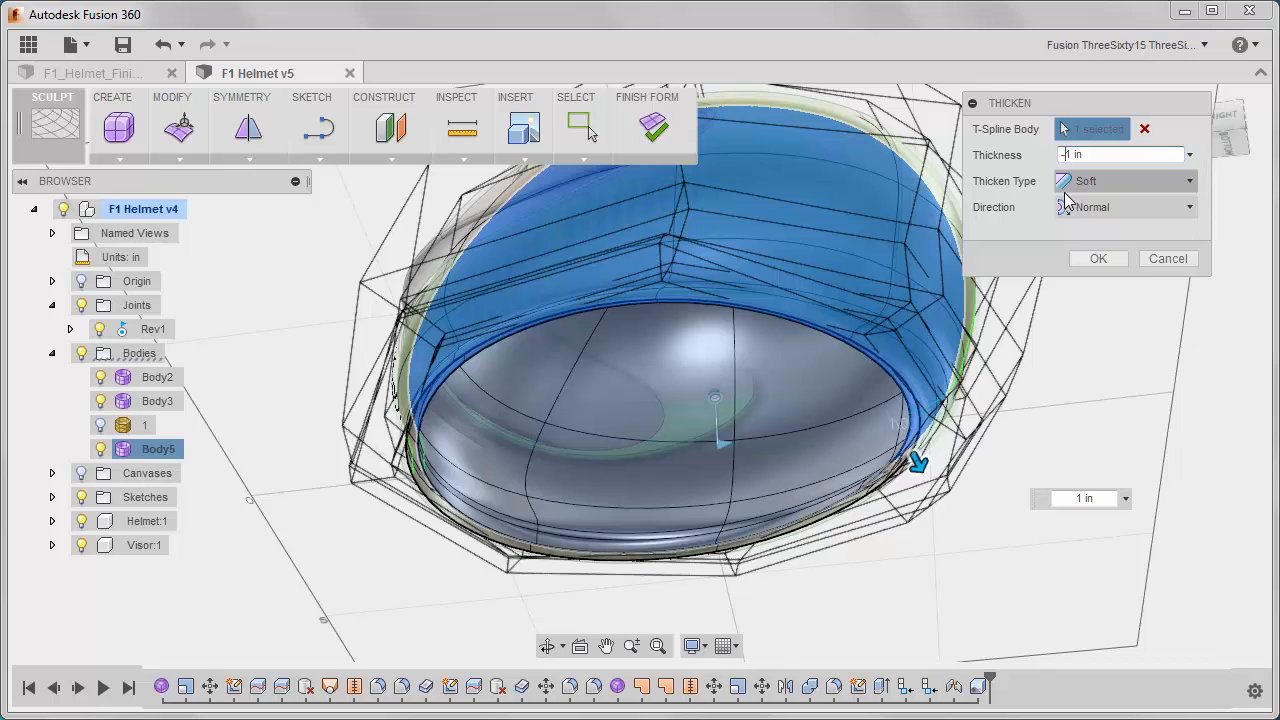
{"action": "left_click", "coordinate": [1098, 260]}
Clear the selection and finish the form edit to return to the Model workspace.
{"action": "mouse_move", "coordinate": [556, 412]}
{"action": "middle_mouse_down", "text": "shift"}
{"action": "mouse_move", "coordinate": [558, 338]}
{"action": "mouse_move", "coordinate": [695, 503]}
{"action": "mouse_move", "coordinate": [595, 510]}
{"action": "mouse_move", "coordinate": [622, 502]}
{"action": "middle_mouse_up", "text": "shift"}
{"action": "left_click", "coordinate": [238, 610]}
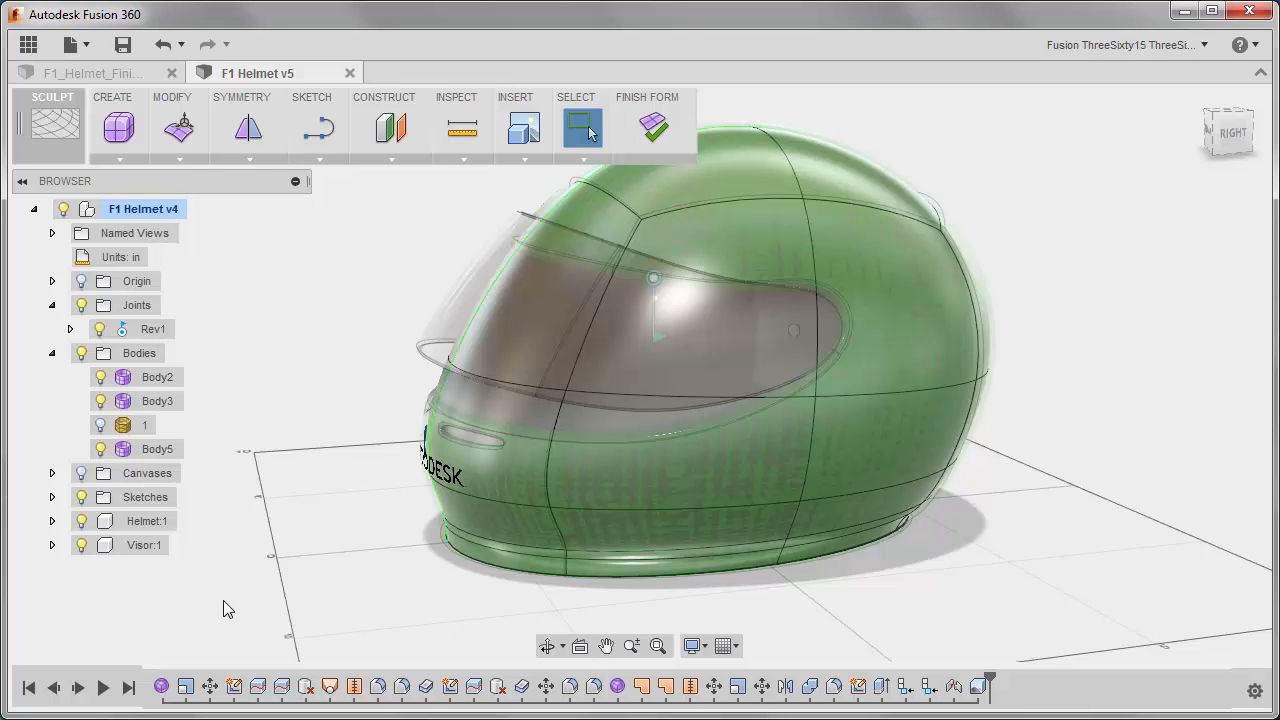
{"action": "middle_click_drag", "start_coordinate": [300, 571], "coordinate": [329, 557], "text": "shift"}
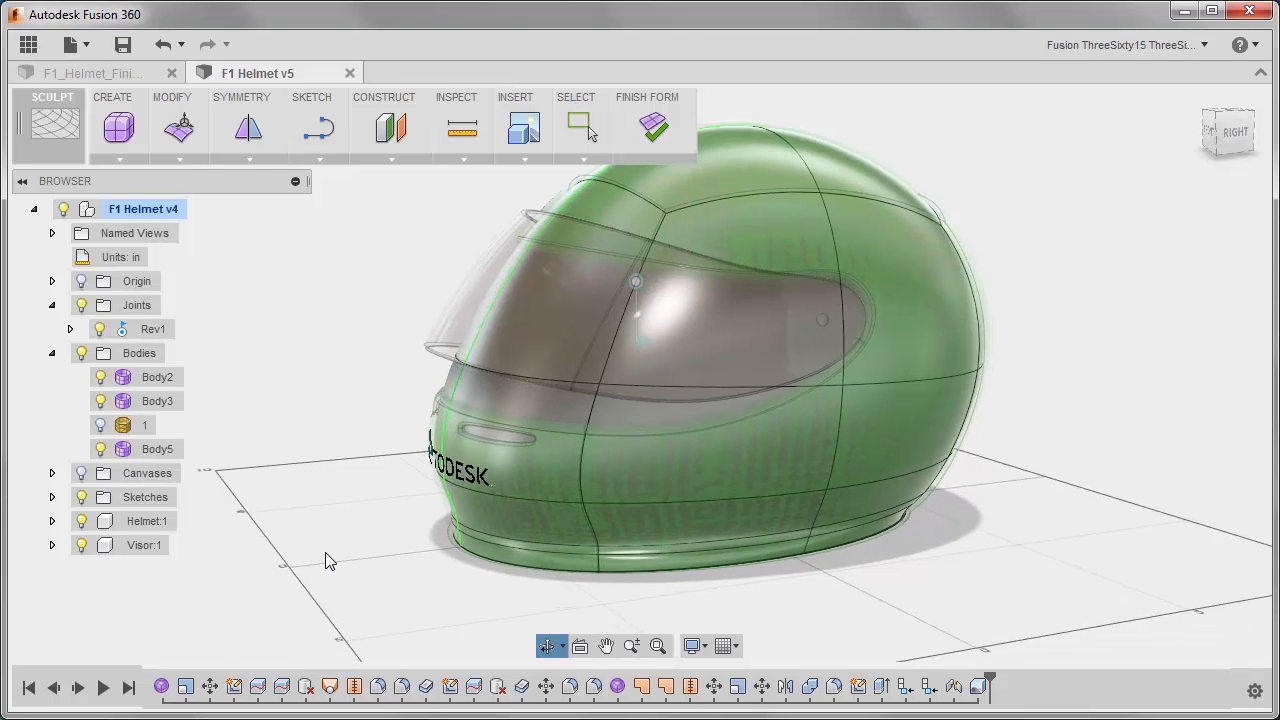
{"action": "left_click", "coordinate": [647, 137]}
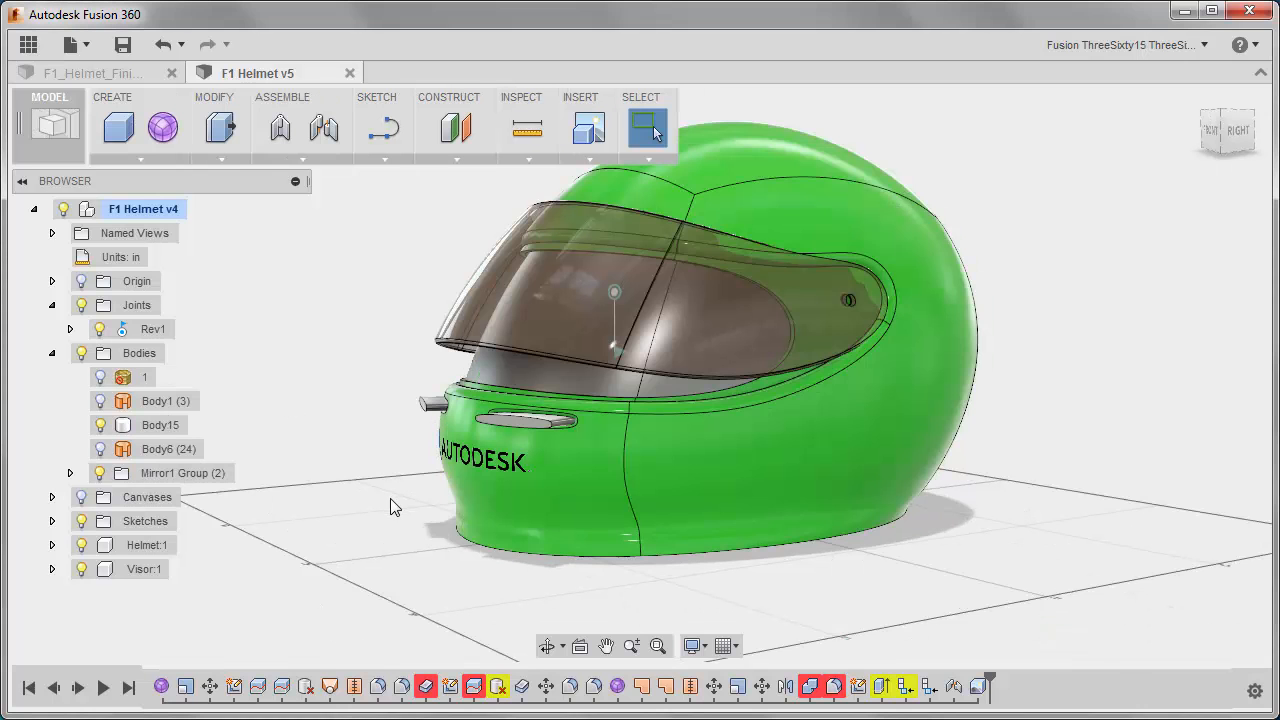
{"action": "mouse_move", "coordinate": [391, 506]}
{"action": "middle_mouse_down", "text": "shift"}
{"action": "mouse_move", "coordinate": [343, 466]}
{"action": "mouse_move", "coordinate": [317, 349]}
{"action": "mouse_move", "coordinate": [331, 491]}
{"action": "mouse_move", "coordinate": [368, 512]}
{"action": "middle_mouse_up", "text": "shift"}
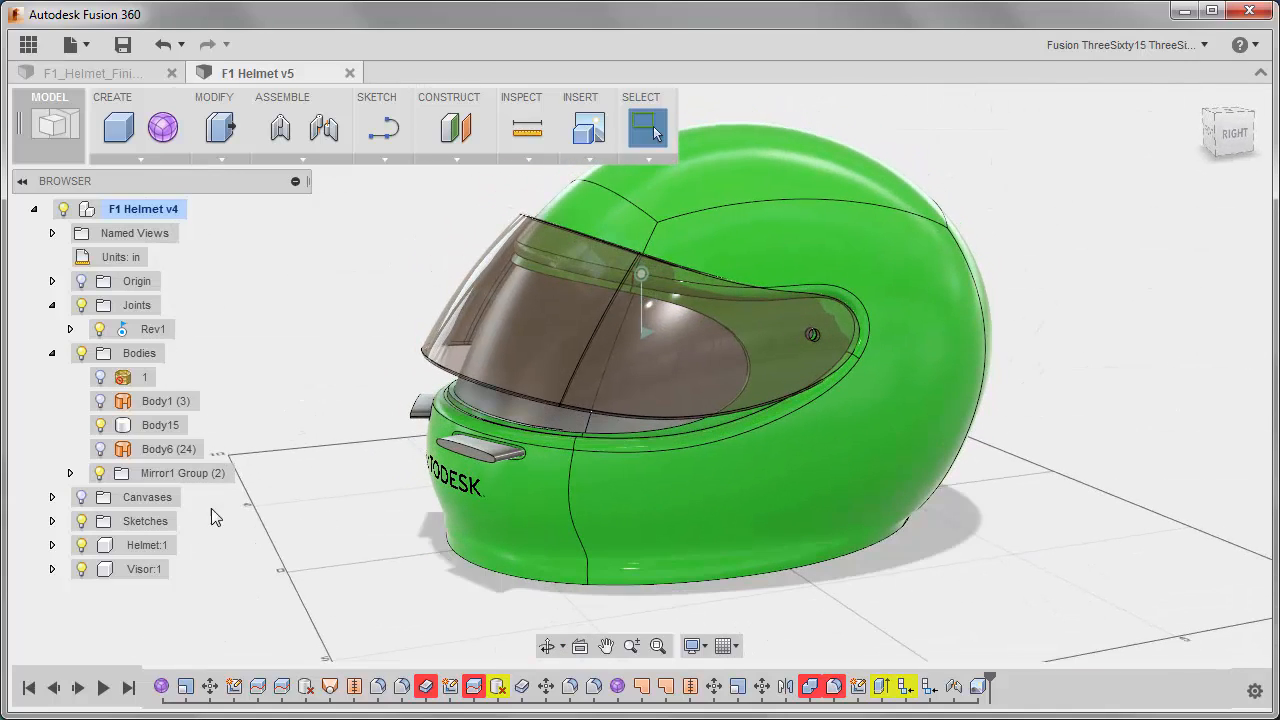
Check the bodies inside Mirror1 Group and hide the whole group.
{"action": "left_click", "coordinate": [69, 473]}
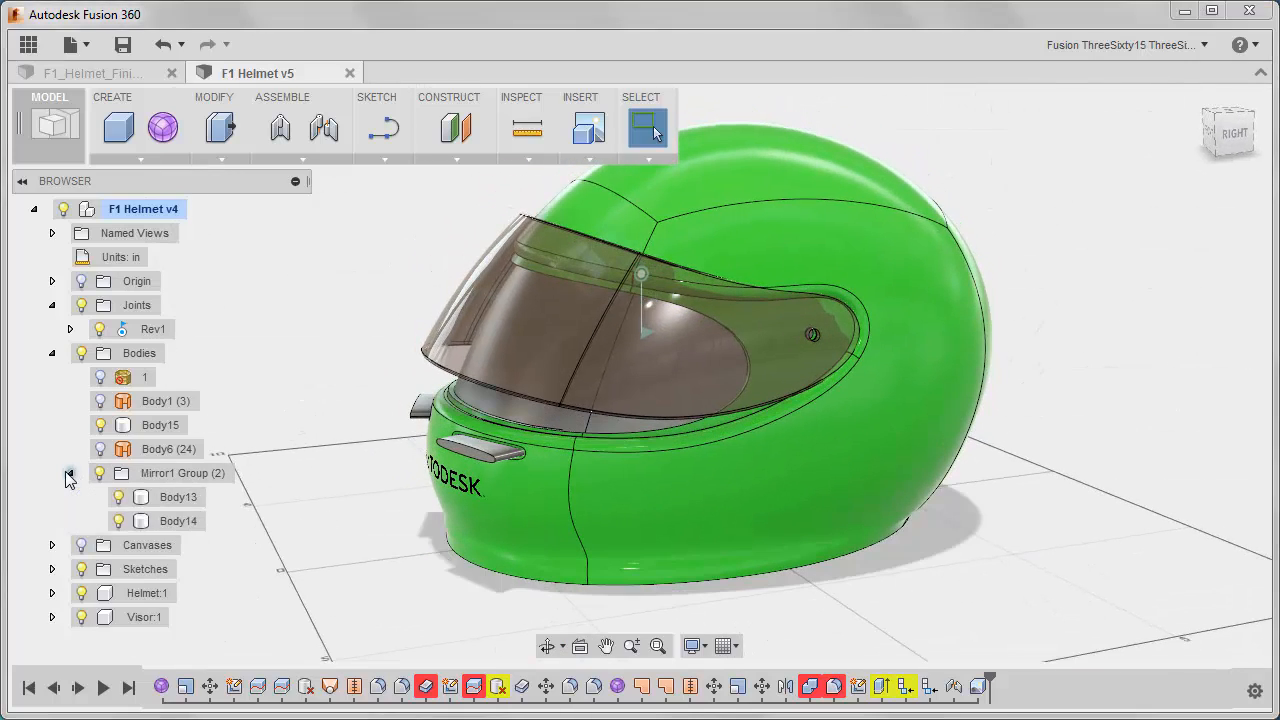
{"action": "left_click", "coordinate": [69, 473]}
{"action": "left_click", "coordinate": [100, 473]}
{"action": "mouse_move", "coordinate": [346, 456]}
{"action": "middle_mouse_down", "text": "shift"}
{"action": "mouse_move", "coordinate": [440, 446]}
{"action": "mouse_move", "coordinate": [330, 455]}
{"action": "middle_mouse_up", "text": "shift"}
{"action": "left_click", "coordinate": [52, 353]}
Preview Sketch1 among the sketches, and leave only Sketch2 with the visor-opening curve visible.
{"action": "left_click", "coordinate": [52, 401]}
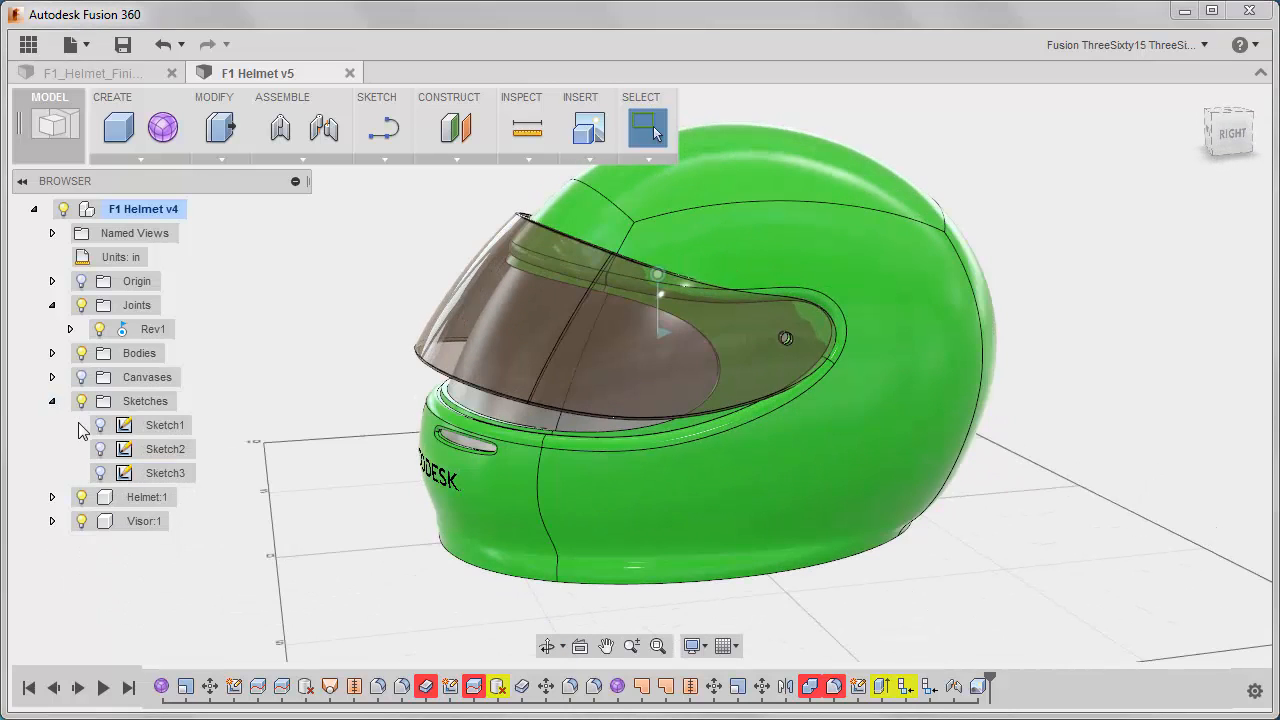
{"action": "left_click", "coordinate": [99, 426]}
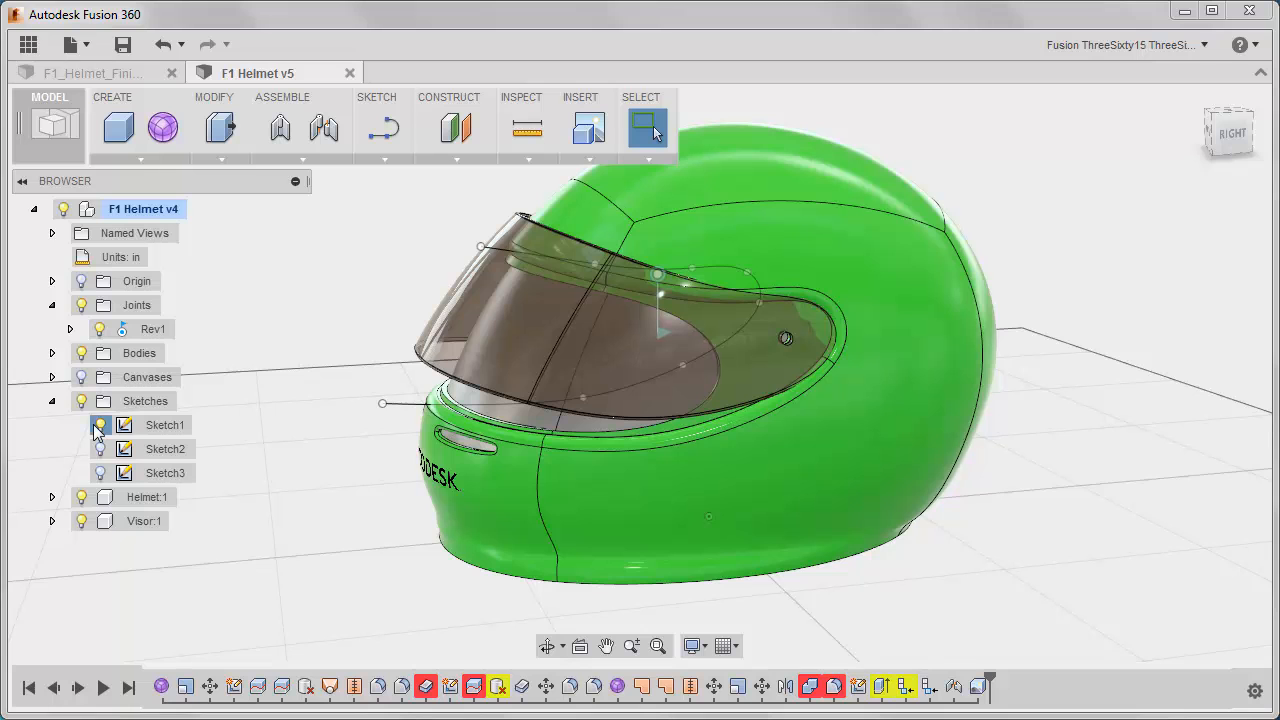
{"action": "left_click", "coordinate": [100, 449]}
{"action": "middle_click_drag", "start_coordinate": [240, 428], "coordinate": [210, 398], "text": "shift"}
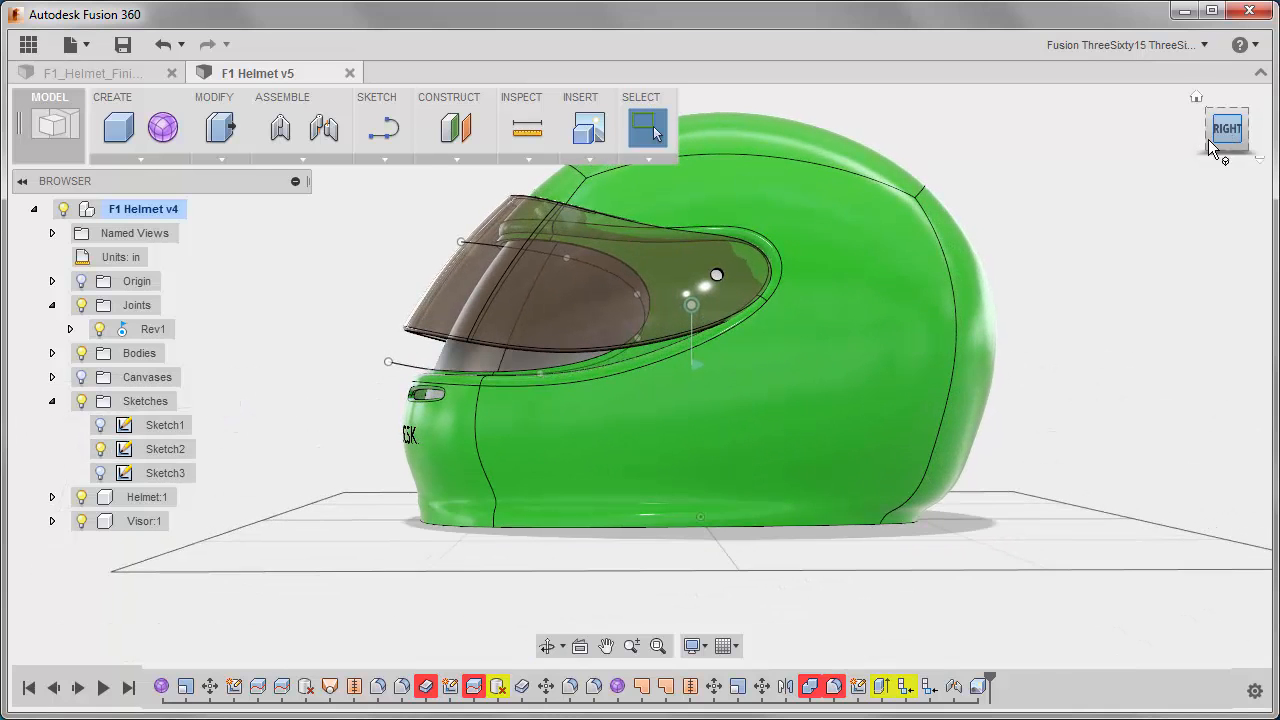
{"action": "left_click", "coordinate": [1212, 140]}
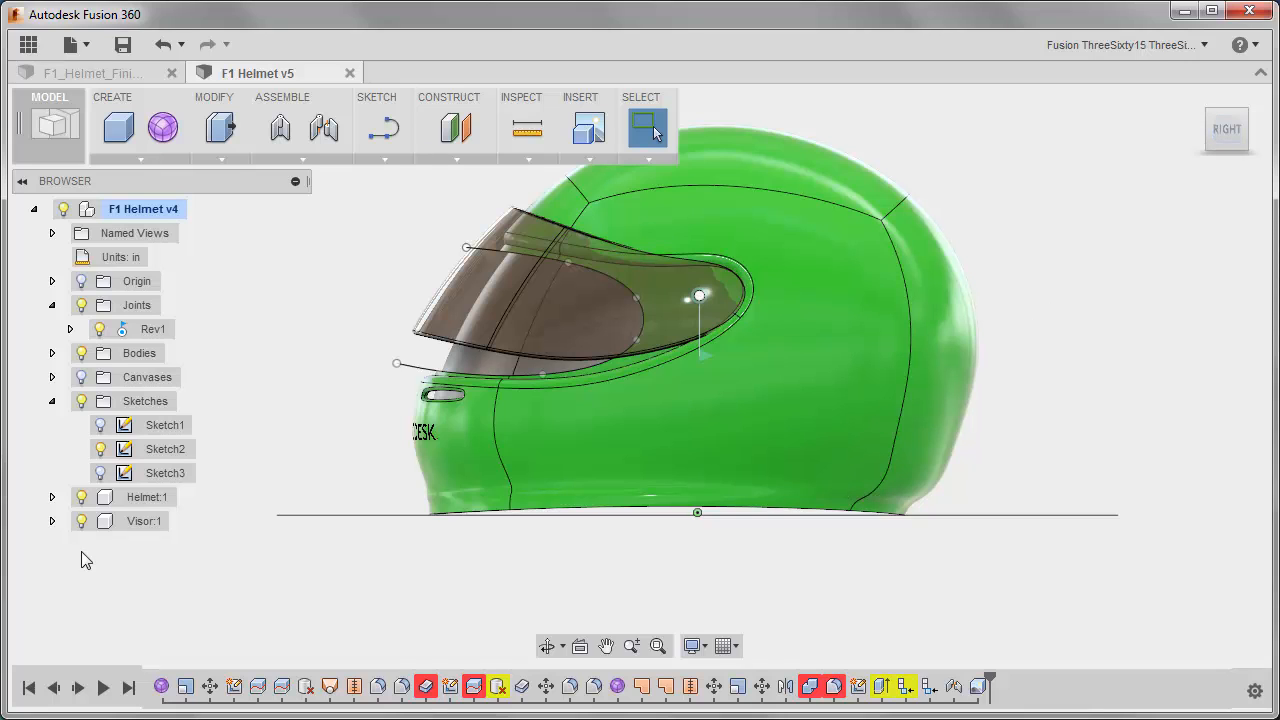
Hide the Helmet:1 and Visor:1 components to isolate the inner liner body and the opening sketch.
{"action": "left_click", "coordinate": [83, 496]}
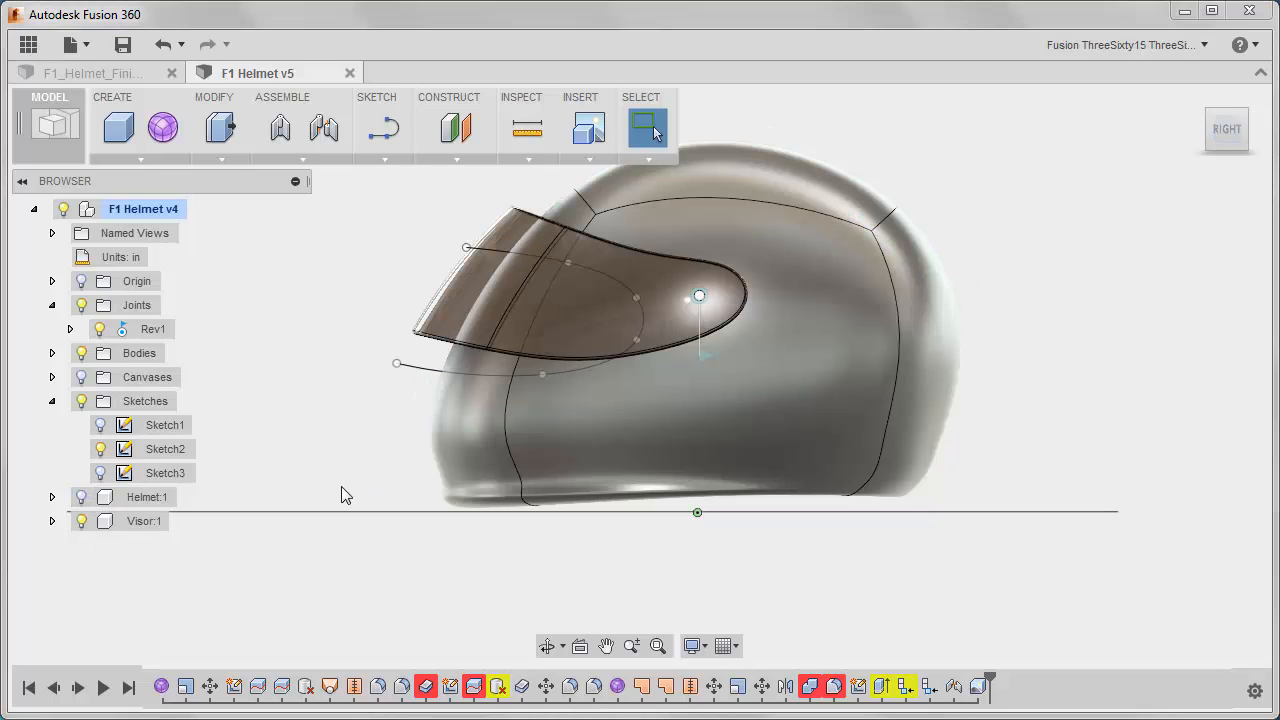
{"action": "left_click", "coordinate": [82, 521]}
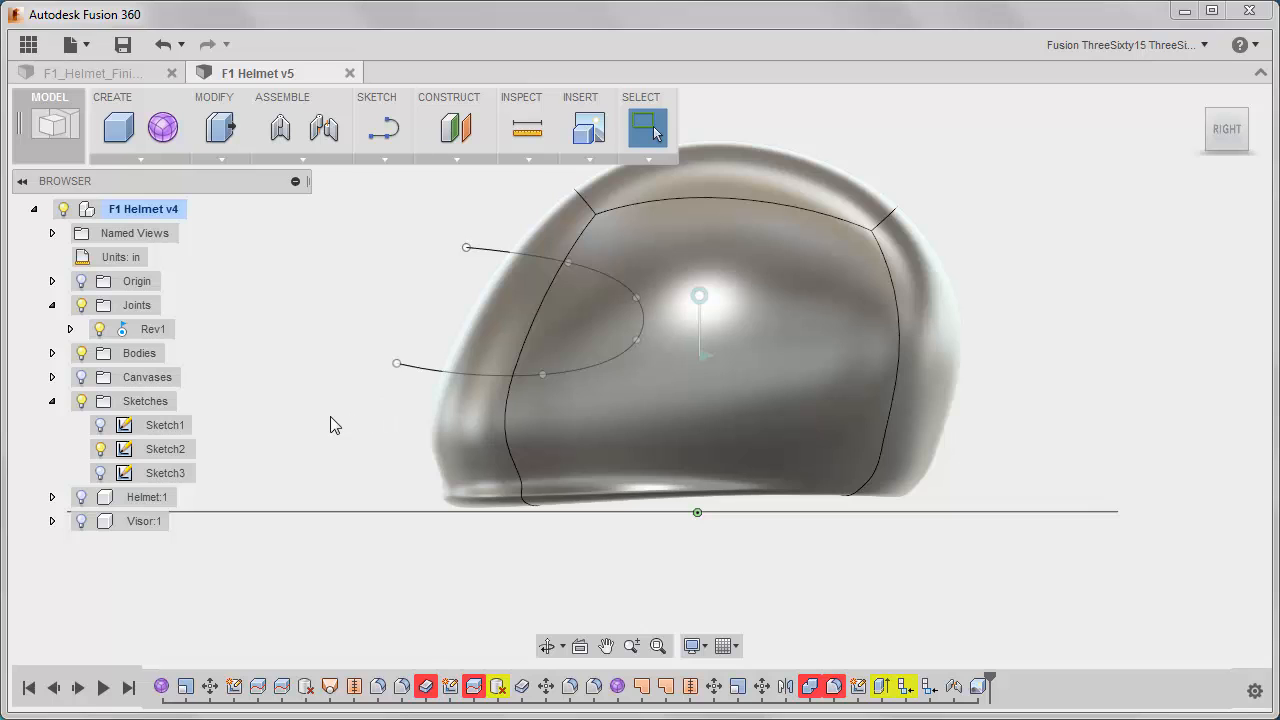
{"action": "middle_click_drag", "start_coordinate": [334, 425], "coordinate": [411, 452], "text": "shift"}
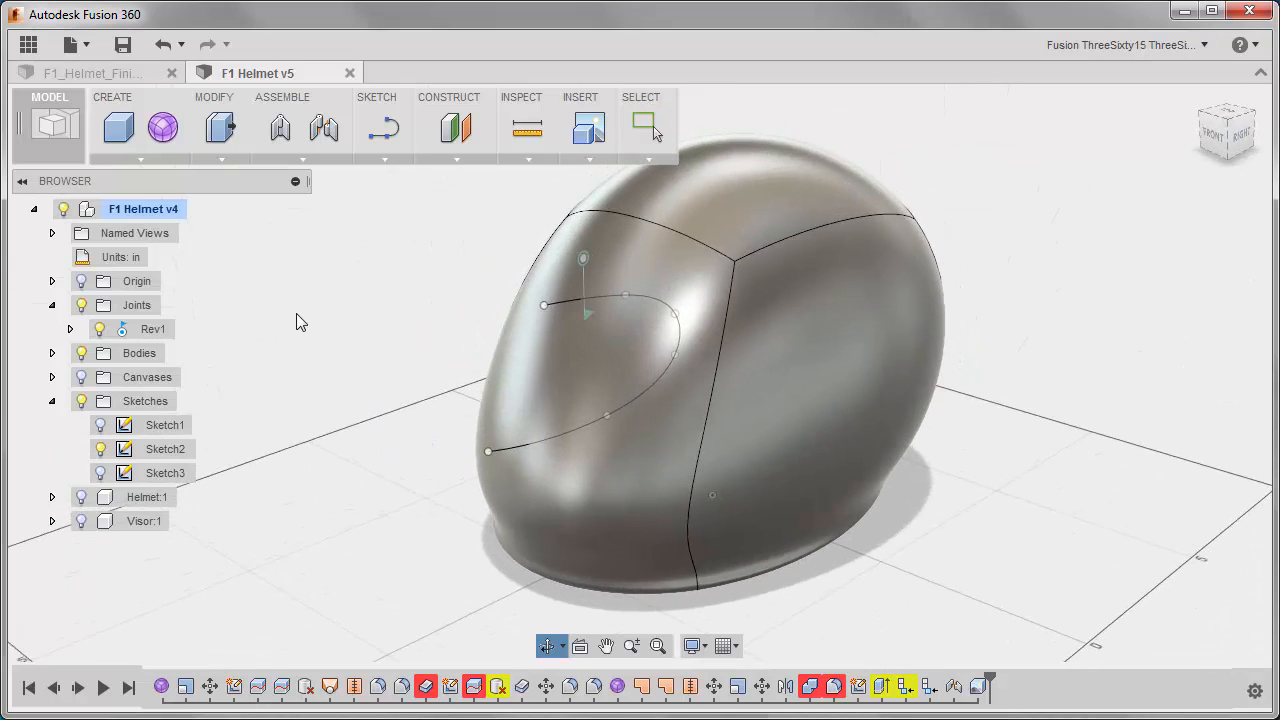
Split the inner liner body with the Sketch2 curve as splitting tool, keeping Extend Splitting Tool enabled.
{"action": "left_click", "coordinate": [217, 160]}
{"action": "left_click", "coordinate": [226, 418]}
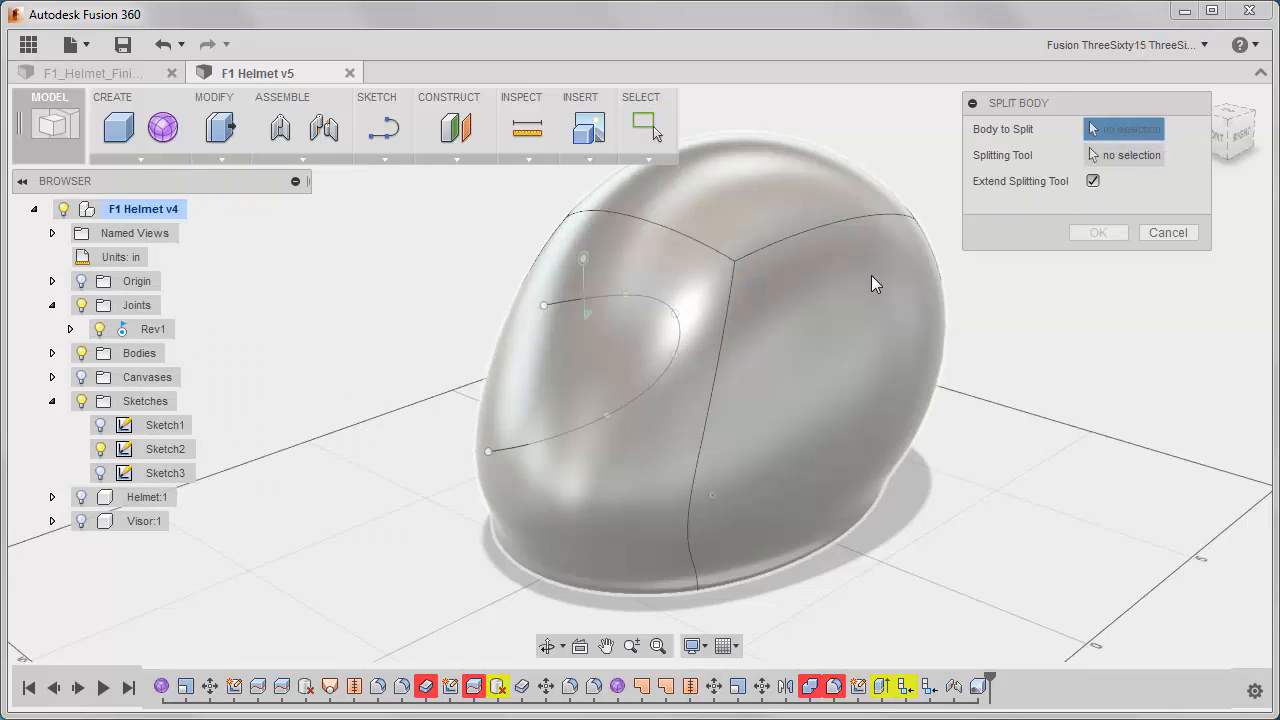
{"action": "left_click", "coordinate": [871, 275]}
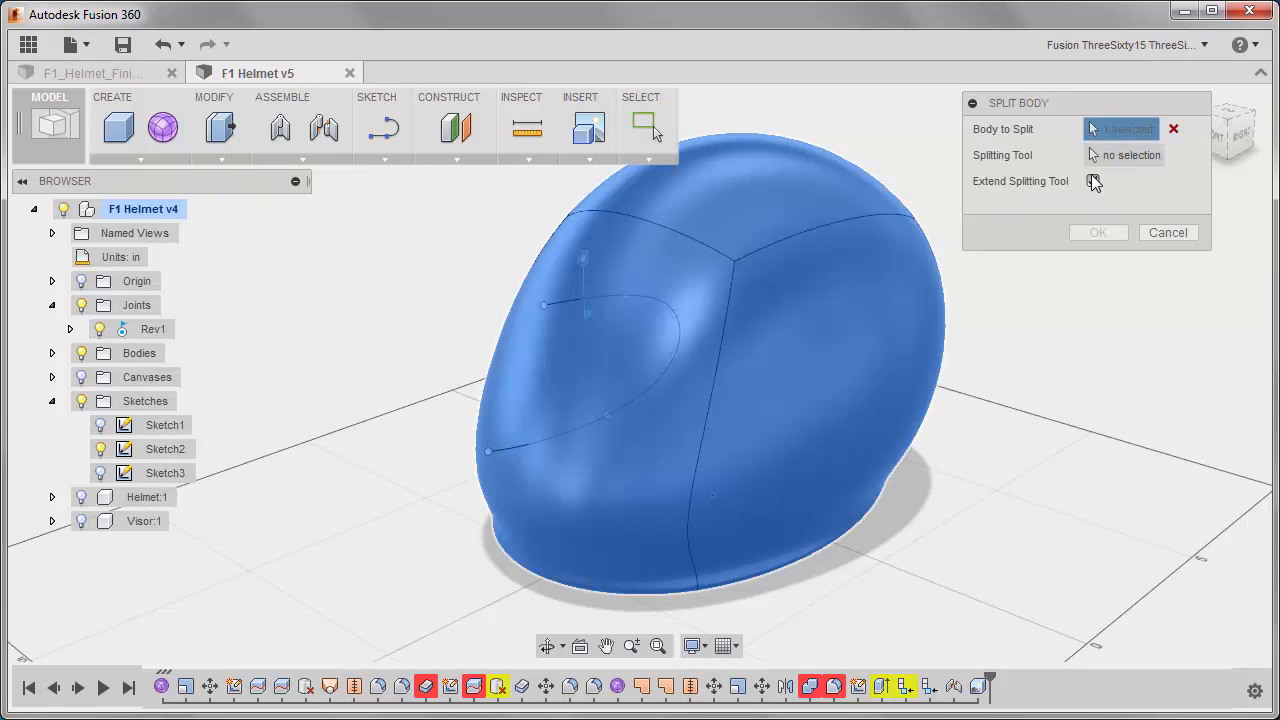
{"action": "left_click", "coordinate": [560, 305]}
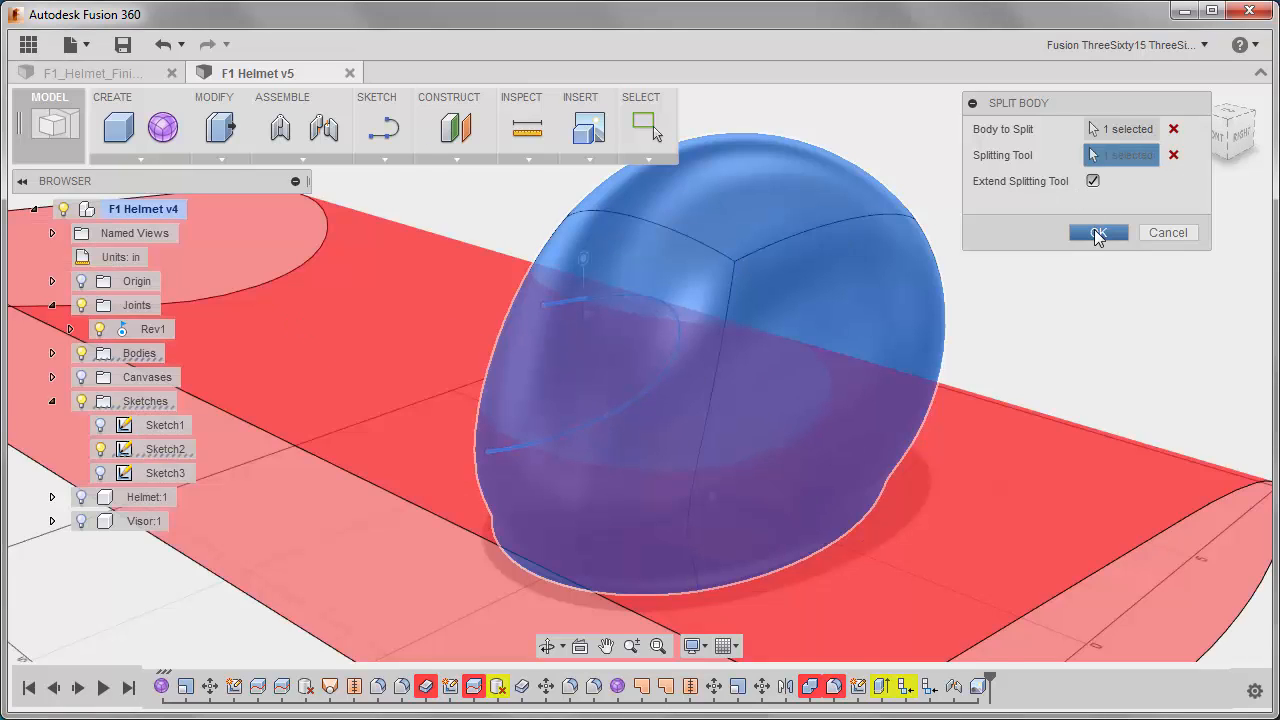
{"action": "left_click", "coordinate": [1097, 233]}
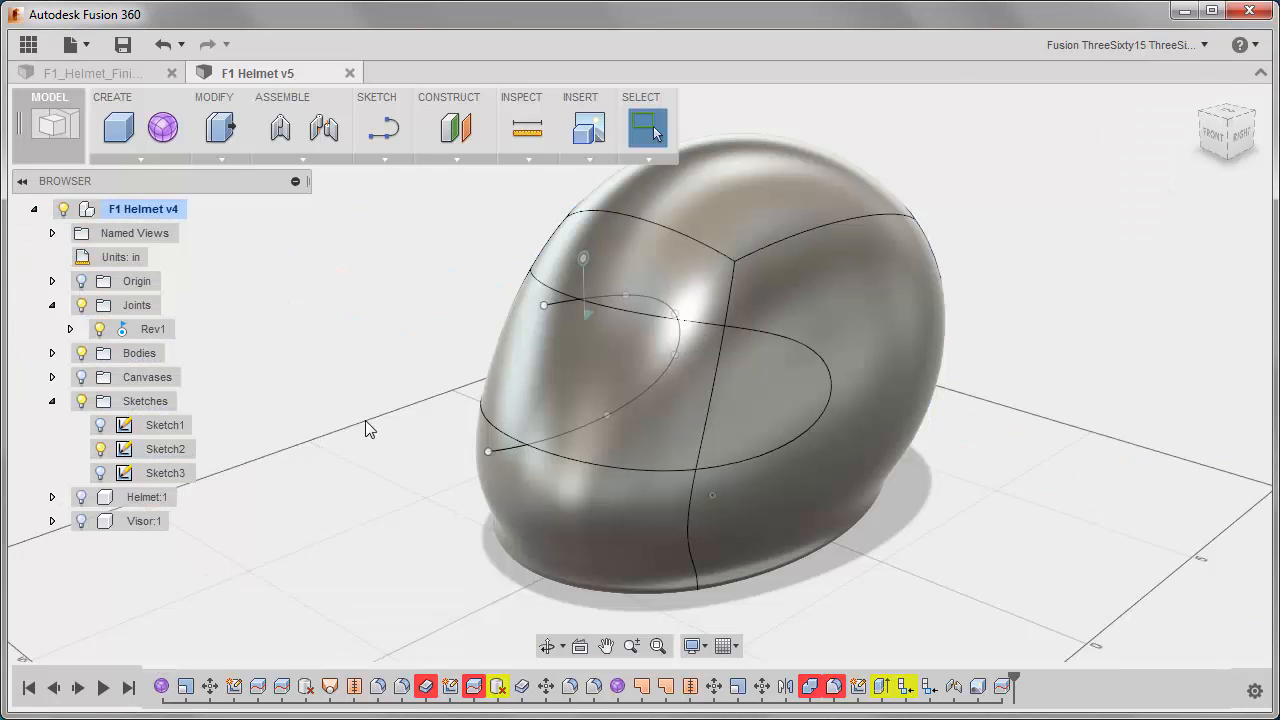
Identify the split liner bodies and delete Body15, the piece covering the visor opening.
{"action": "left_click", "coordinate": [52, 353]}
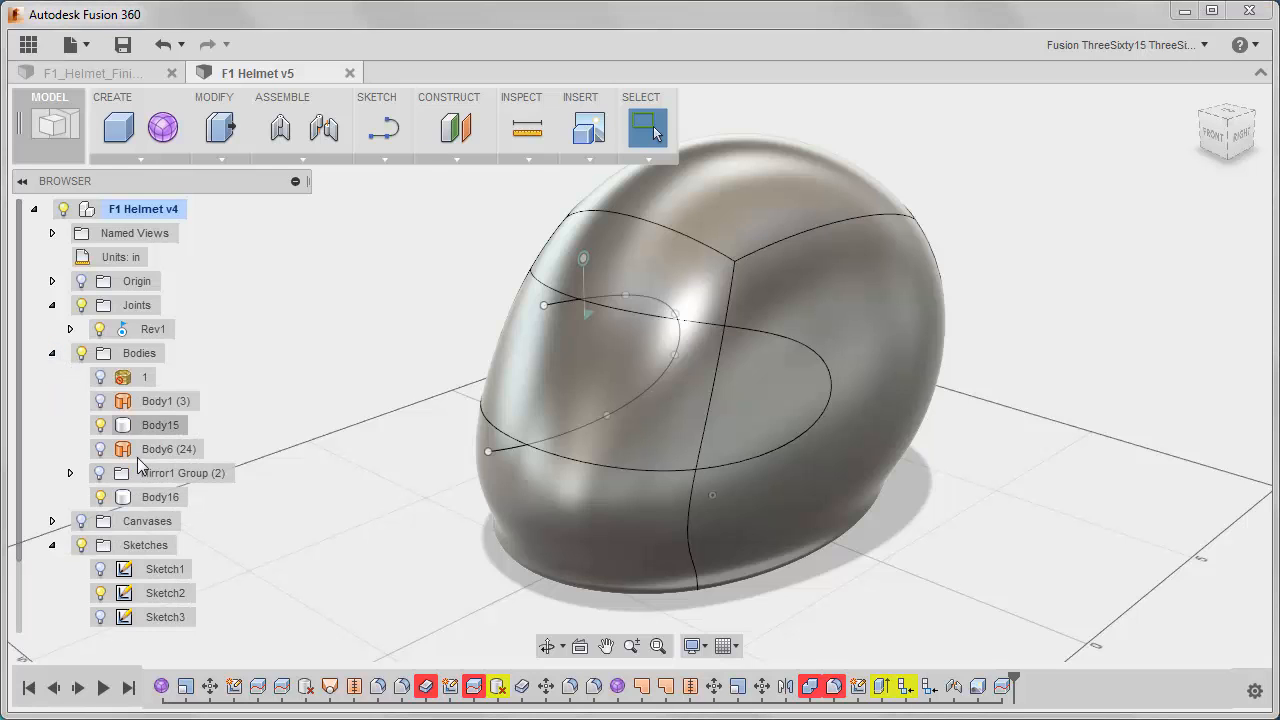
{"action": "left_click", "coordinate": [152, 498]}
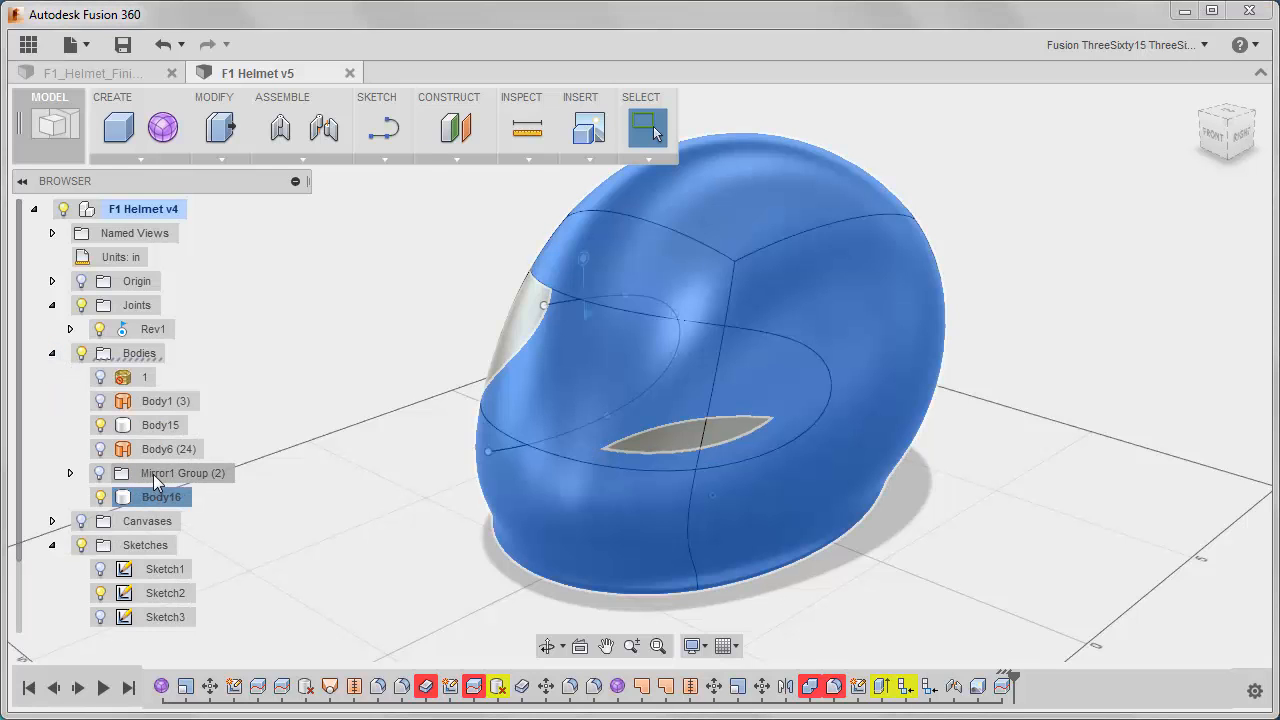
{"action": "left_click", "coordinate": [155, 430]}
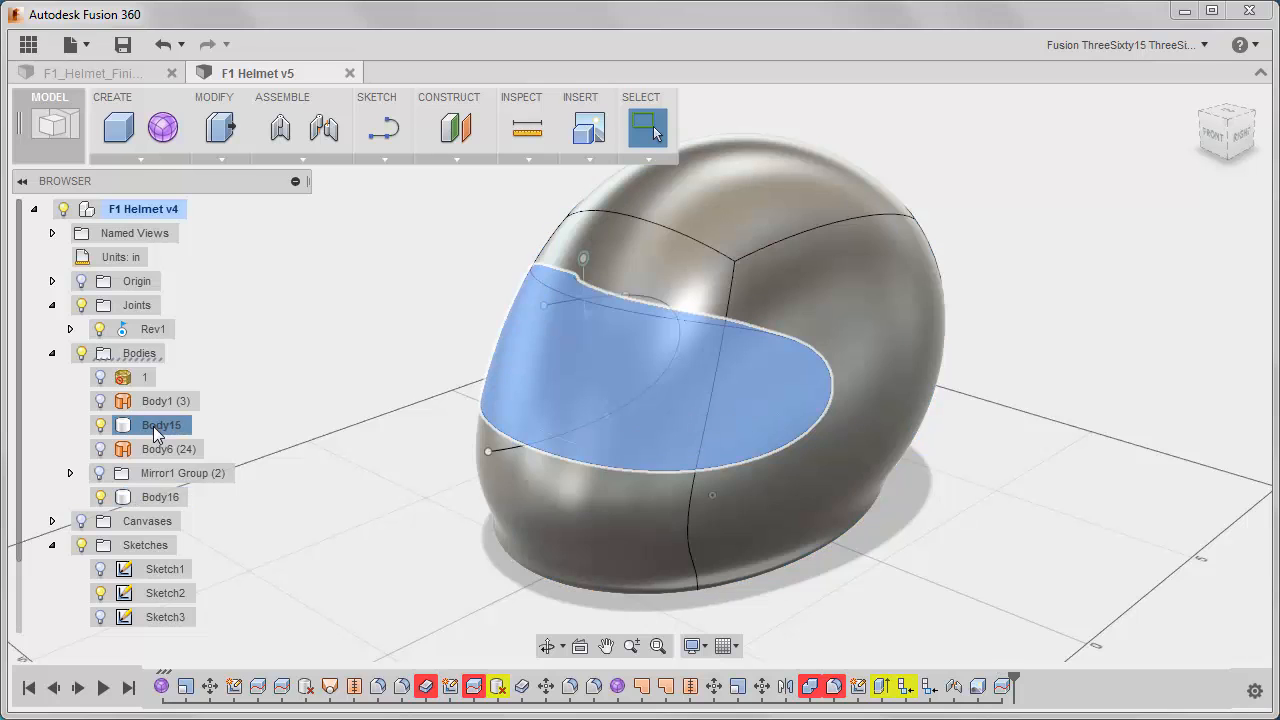
{"action": "right_click", "coordinate": [155, 428]}
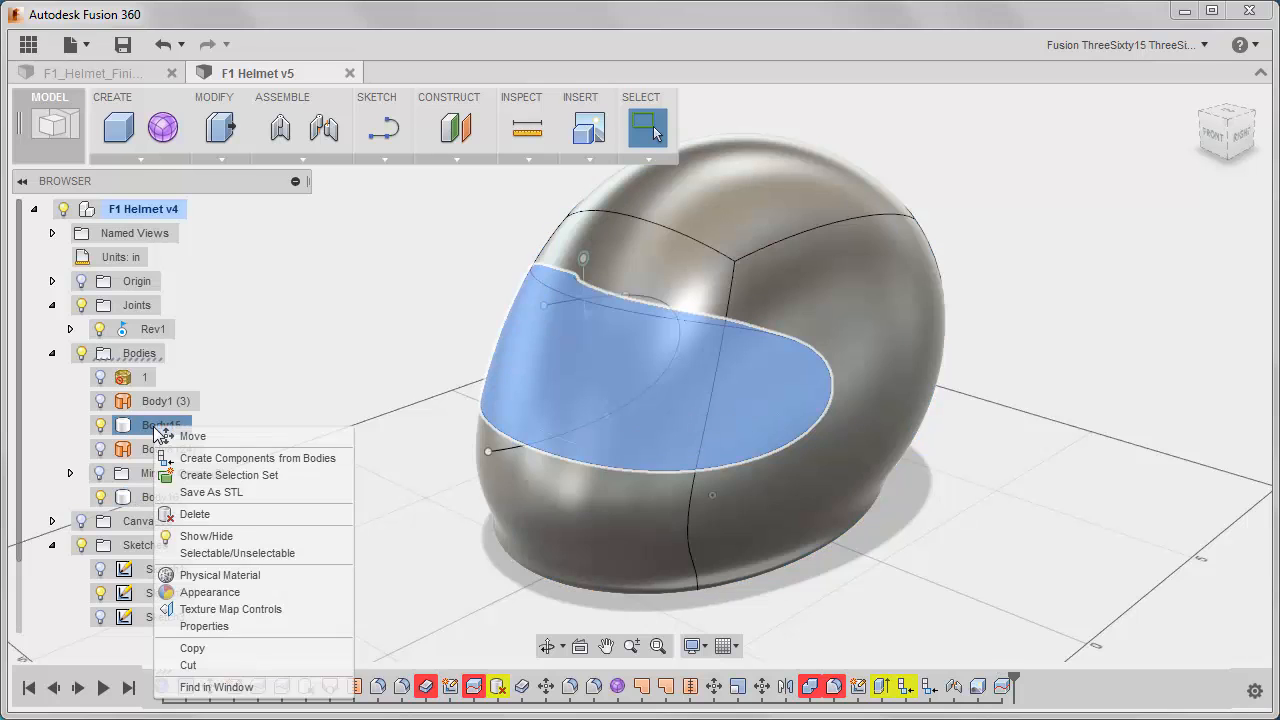
{"action": "left_click", "coordinate": [190, 514]}
Fillet the edges of the liner's visor opening with a 0.5 in constant radius.
{"action": "middle_click_drag", "start_coordinate": [408, 397], "coordinate": [398, 362], "text": "shift"}
{"action": "right_click", "coordinate": [336, 284]}
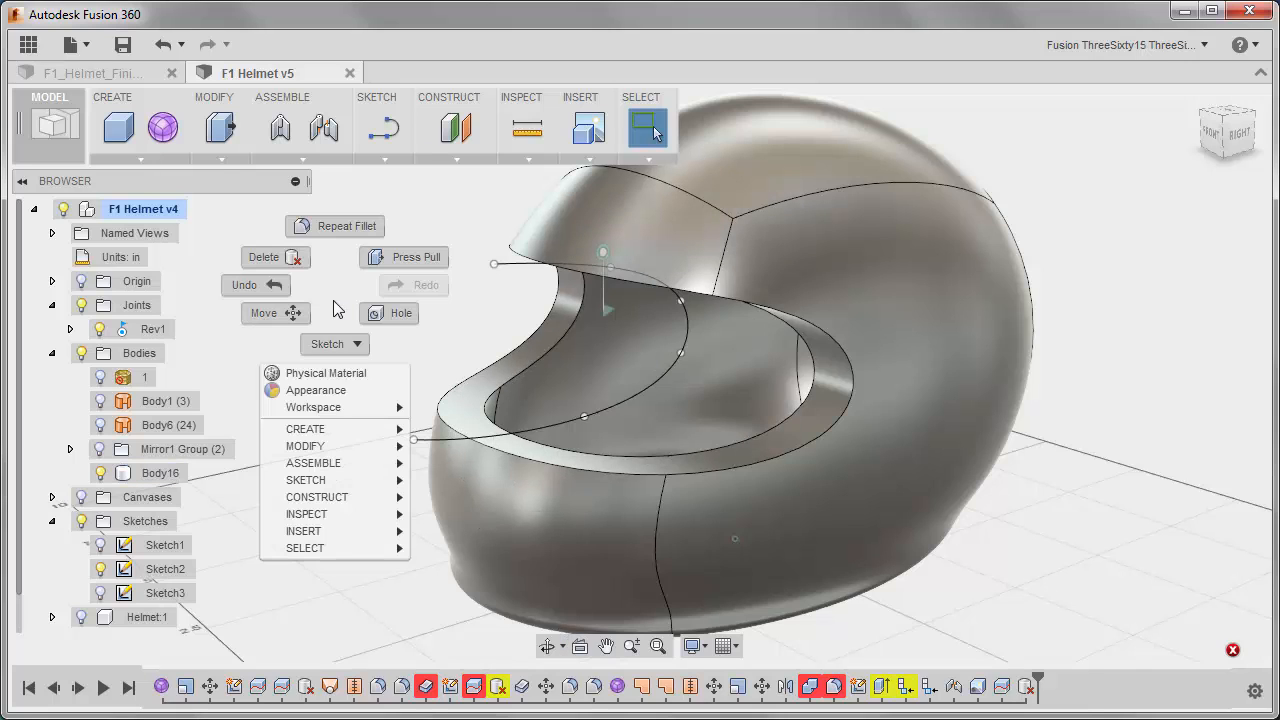
{"action": "left_click", "coordinate": [370, 254]}
{"action": "key", "text": "f"}
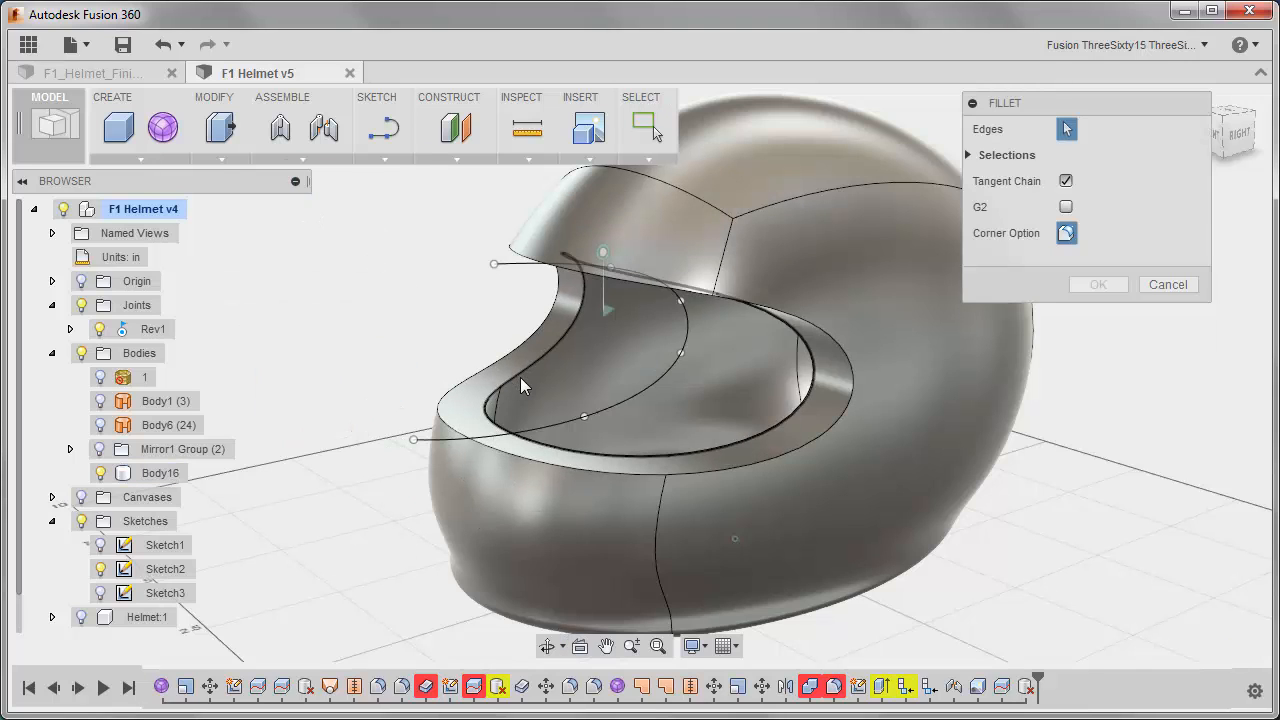
{"action": "left_click", "coordinate": [520, 377]}
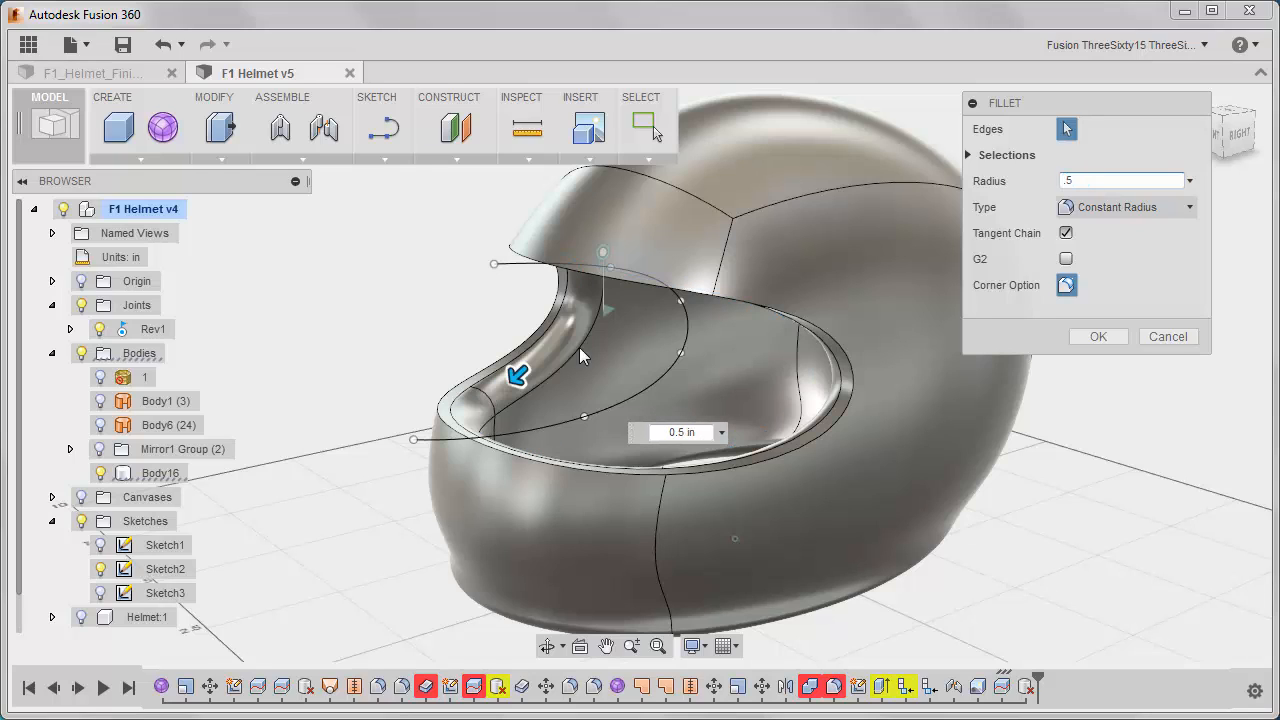
{"action": "left_click", "coordinate": [1098, 337]}
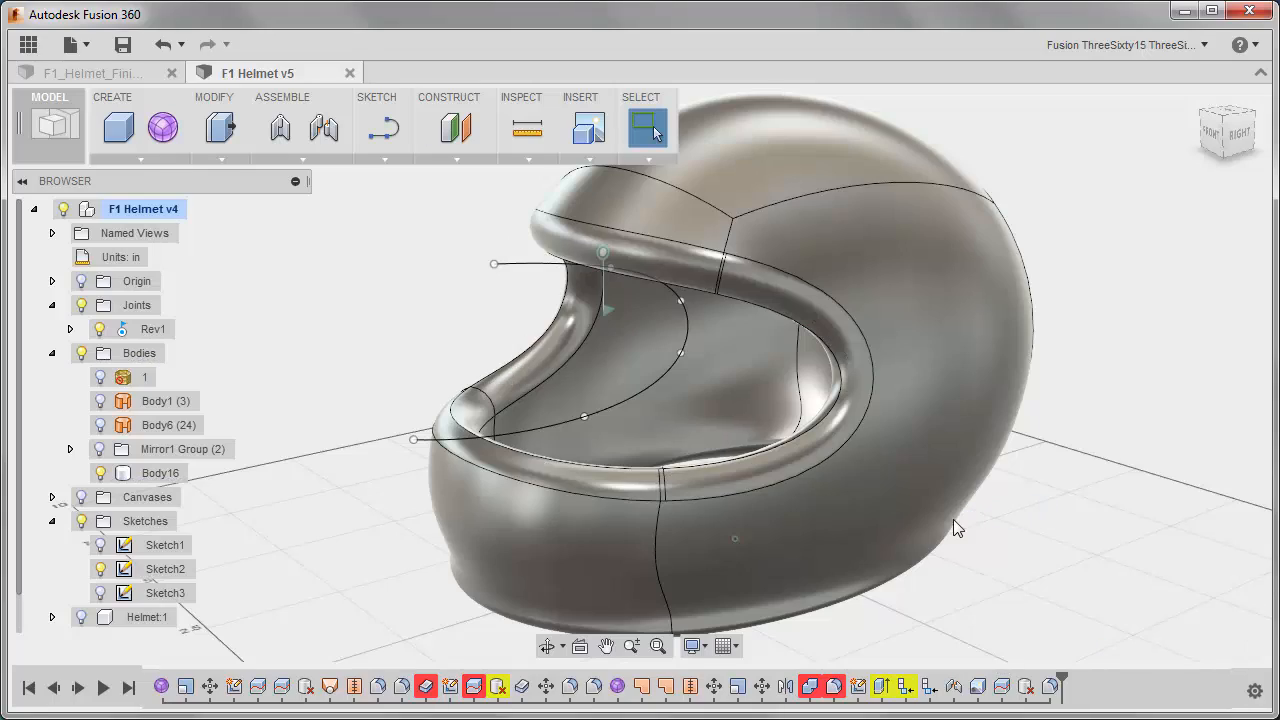
Show the Helmet:1 component around the liner, hide Sketch2, and check the fit with Visor:1 displayed before hiding the visor again.
{"action": "middle_click_drag", "start_coordinate": [953, 519], "coordinate": [530, 481], "text": "shift"}
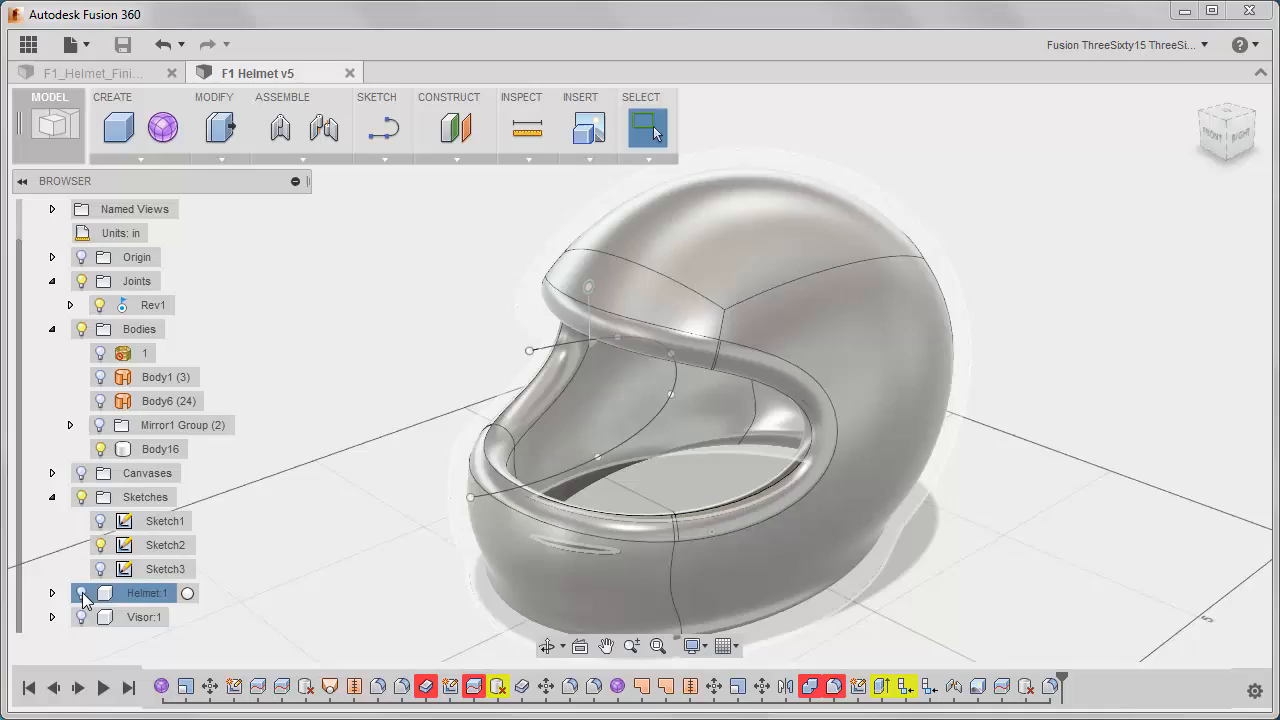
{"action": "left_click", "coordinate": [82, 594]}
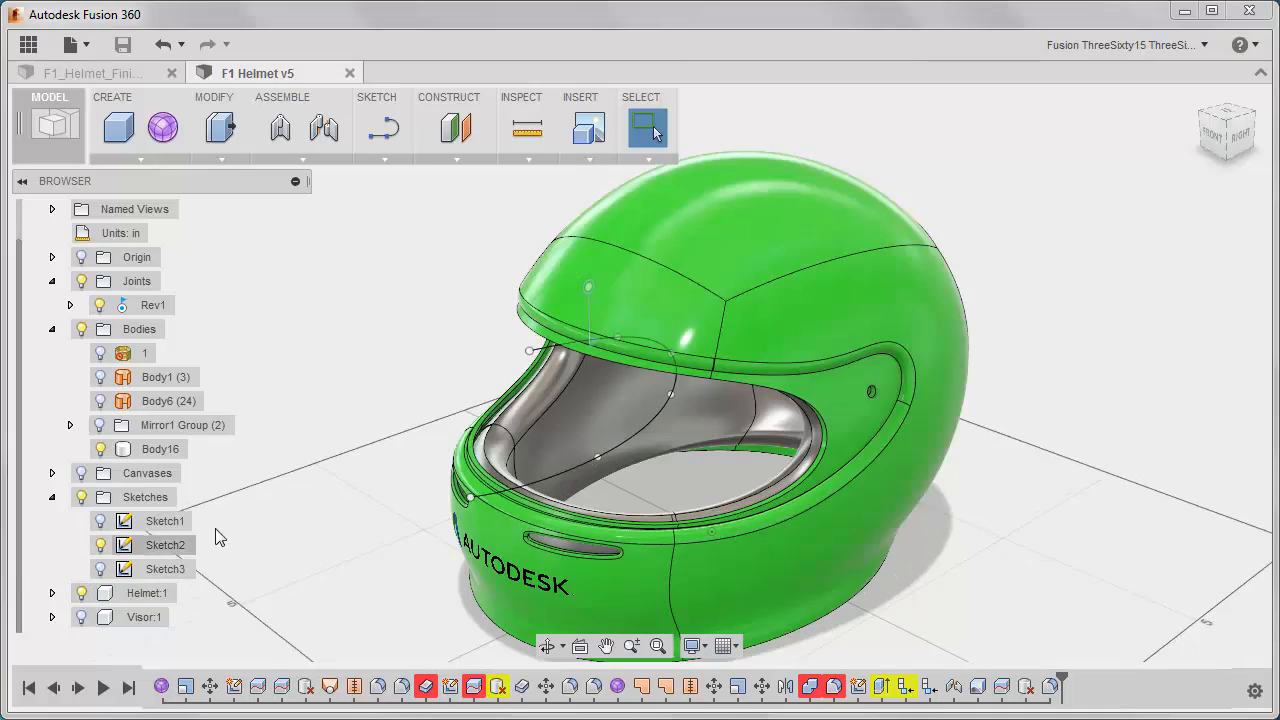
{"action": "middle_click_drag", "start_coordinate": [378, 431], "coordinate": [333, 412], "text": "shift"}
{"action": "left_click", "coordinate": [82, 617]}
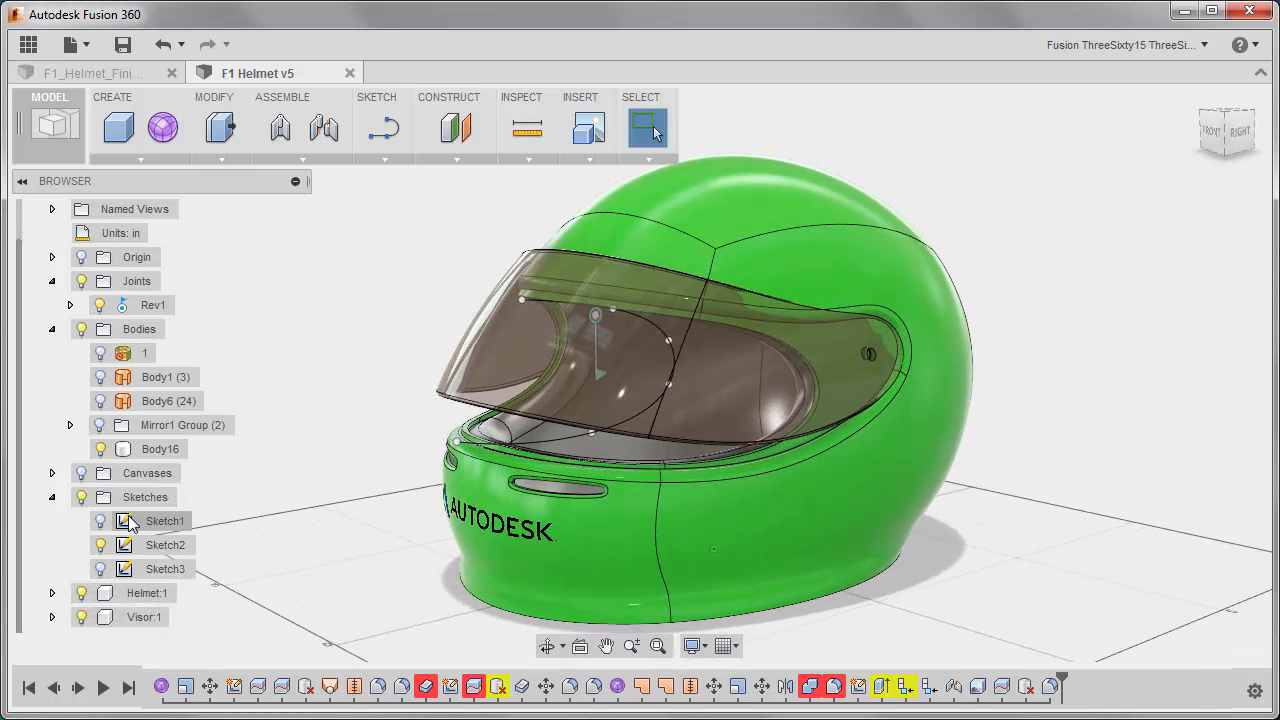
{"action": "scroll", "coordinate": [436, 478], "scroll_direction": "up", "scroll_amount": 3}
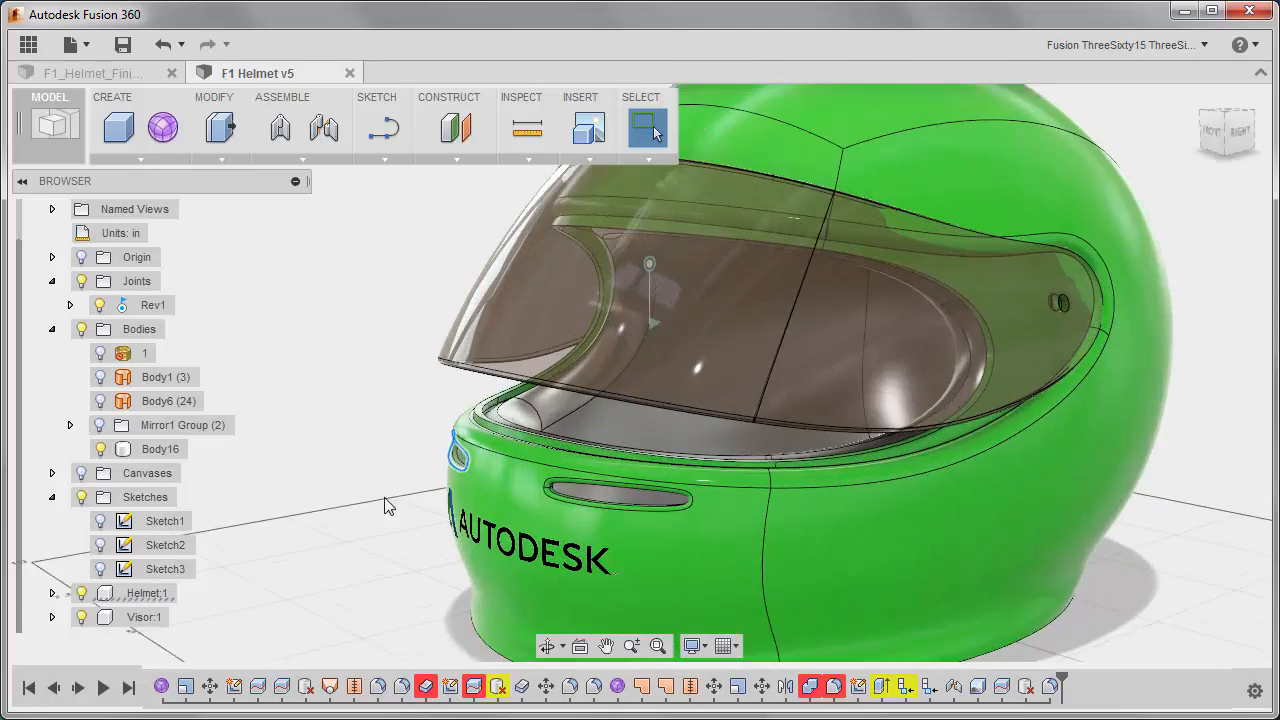
{"action": "middle_click_drag", "start_coordinate": [357, 482], "coordinate": [480, 472], "text": "shift"}
{"action": "left_click", "coordinate": [82, 618]}
{"action": "middle_click_drag", "start_coordinate": [327, 440], "coordinate": [277, 513]}
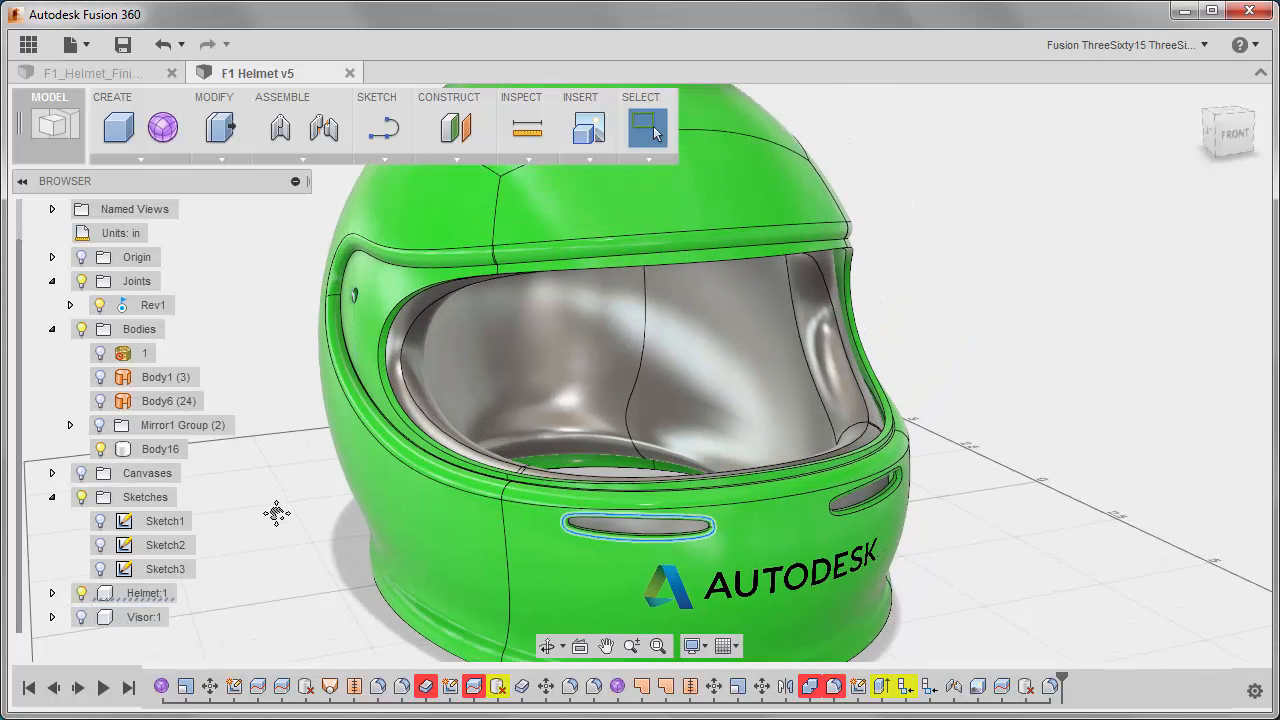
Apply the Fabric (Black) appearance from the Leather and Cloth library to the liner body, Body16.
{"action": "right_click", "coordinate": [170, 452]}
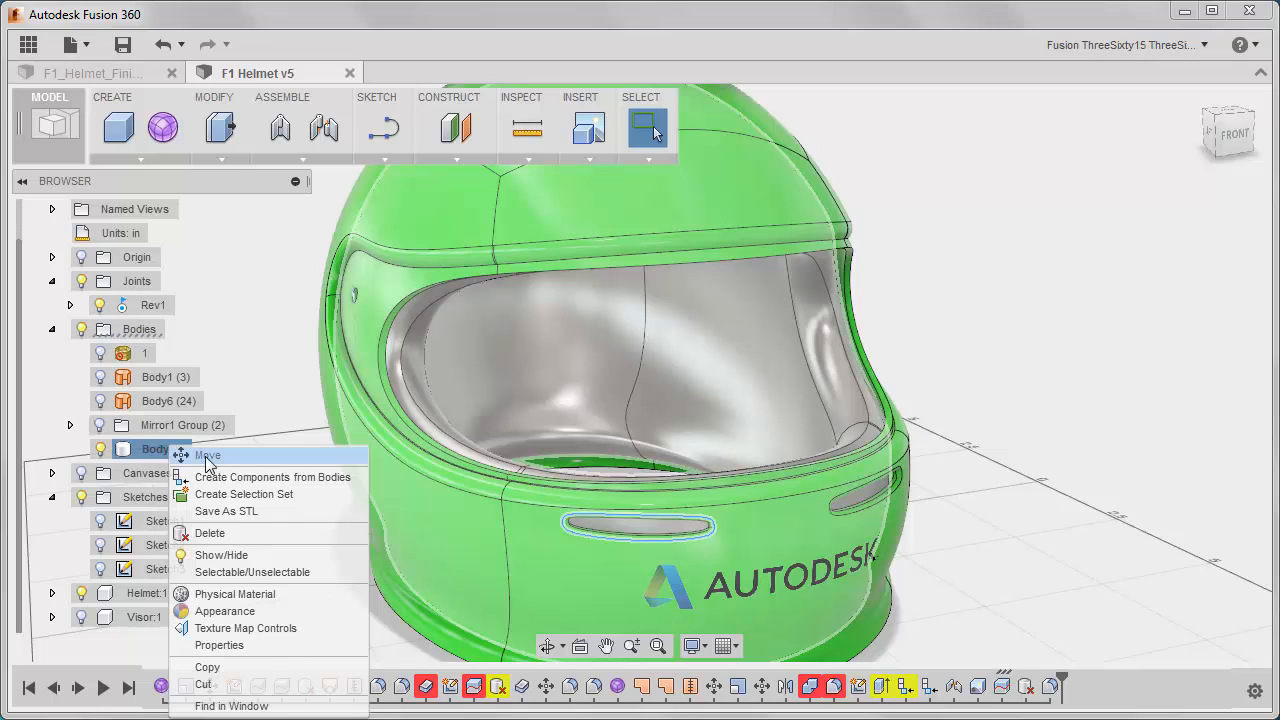
{"action": "left_click", "coordinate": [238, 590]}
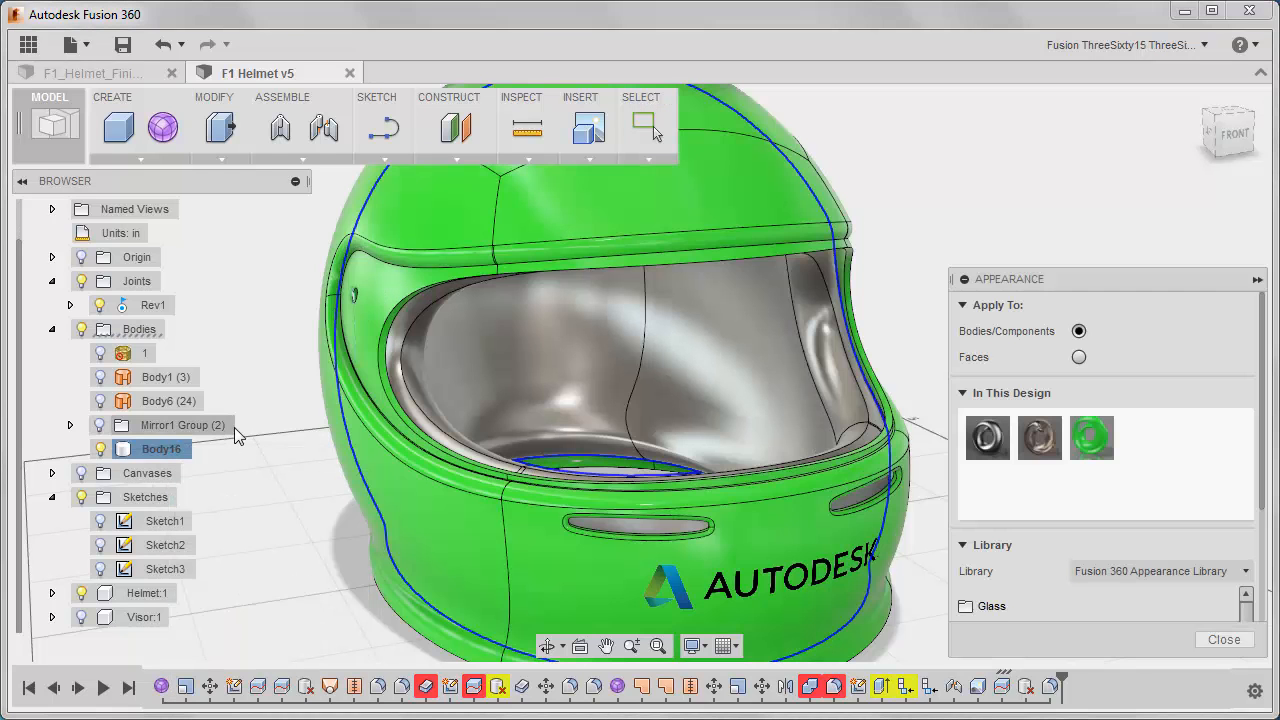
{"action": "scroll", "coordinate": [1195, 508], "scroll_direction": "down", "scroll_amount": 5}
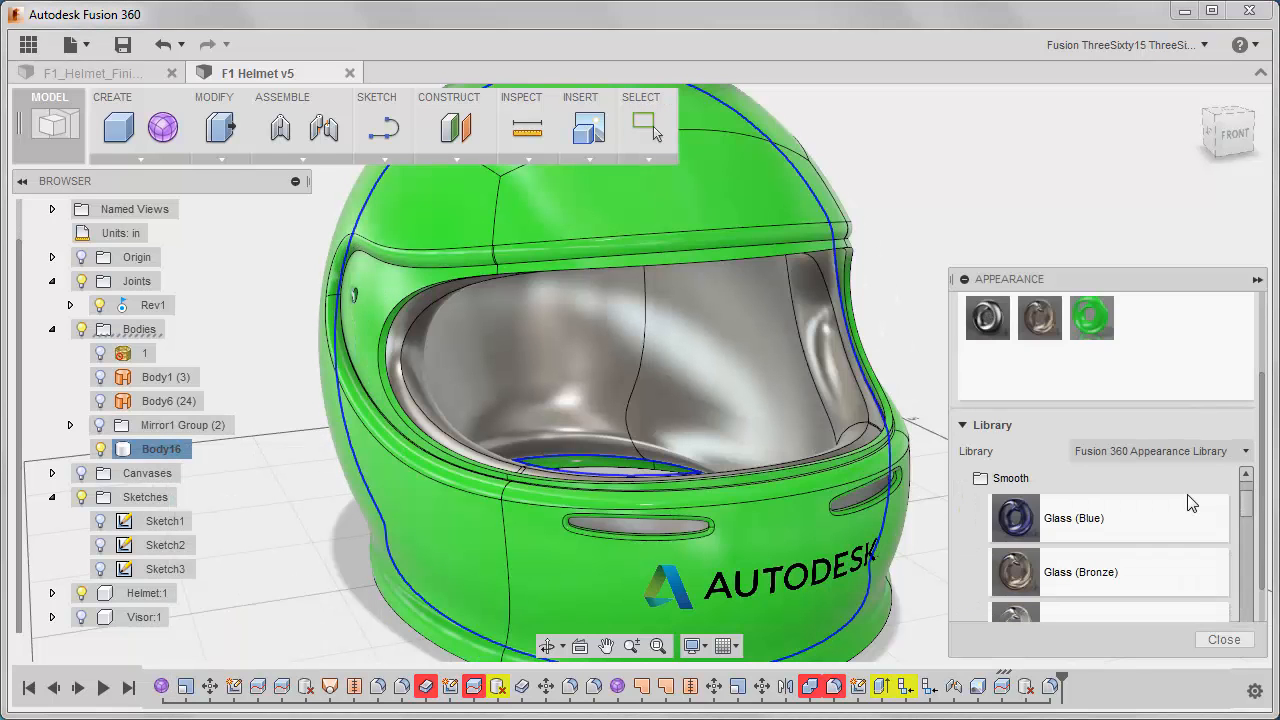
{"action": "scroll", "coordinate": [1016, 466], "scroll_direction": "up", "scroll_amount": 3}
{"action": "scroll", "coordinate": [1020, 468], "scroll_direction": "down", "scroll_amount": 2}
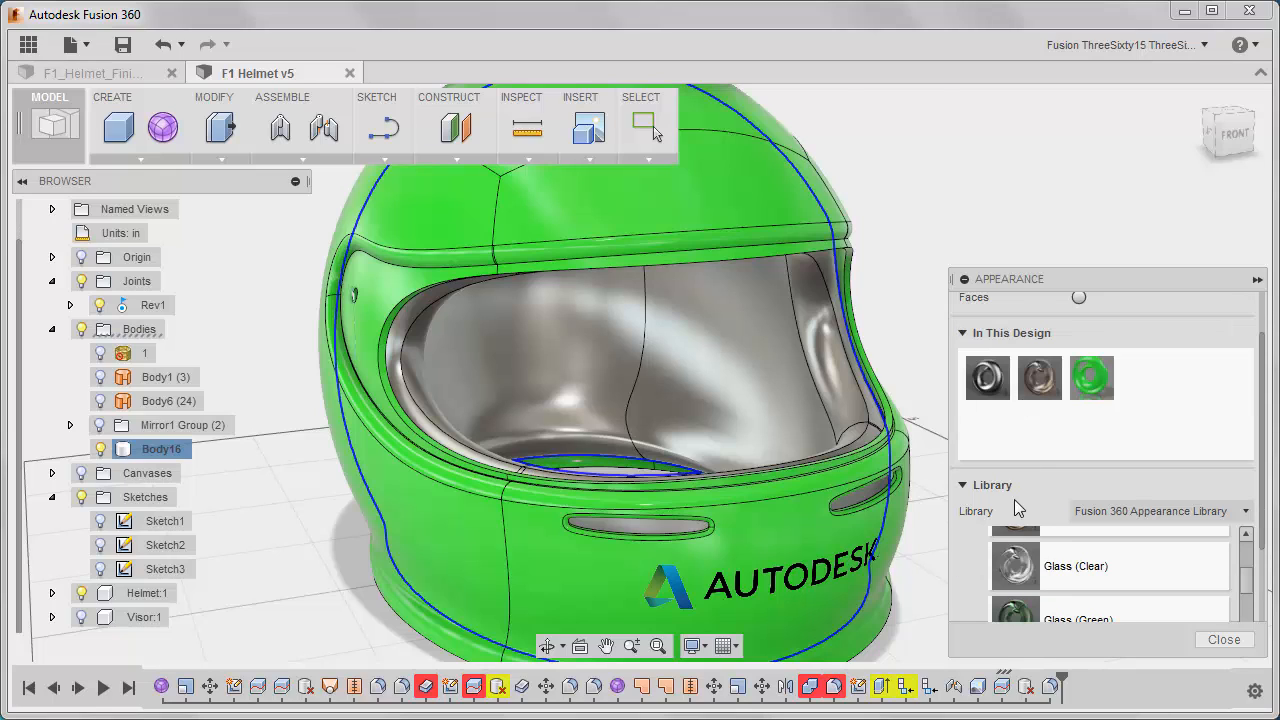
{"action": "scroll", "coordinate": [1071, 556], "scroll_direction": "up", "scroll_amount": 5}
{"action": "scroll", "coordinate": [1061, 566], "scroll_direction": "down", "scroll_amount": 2}
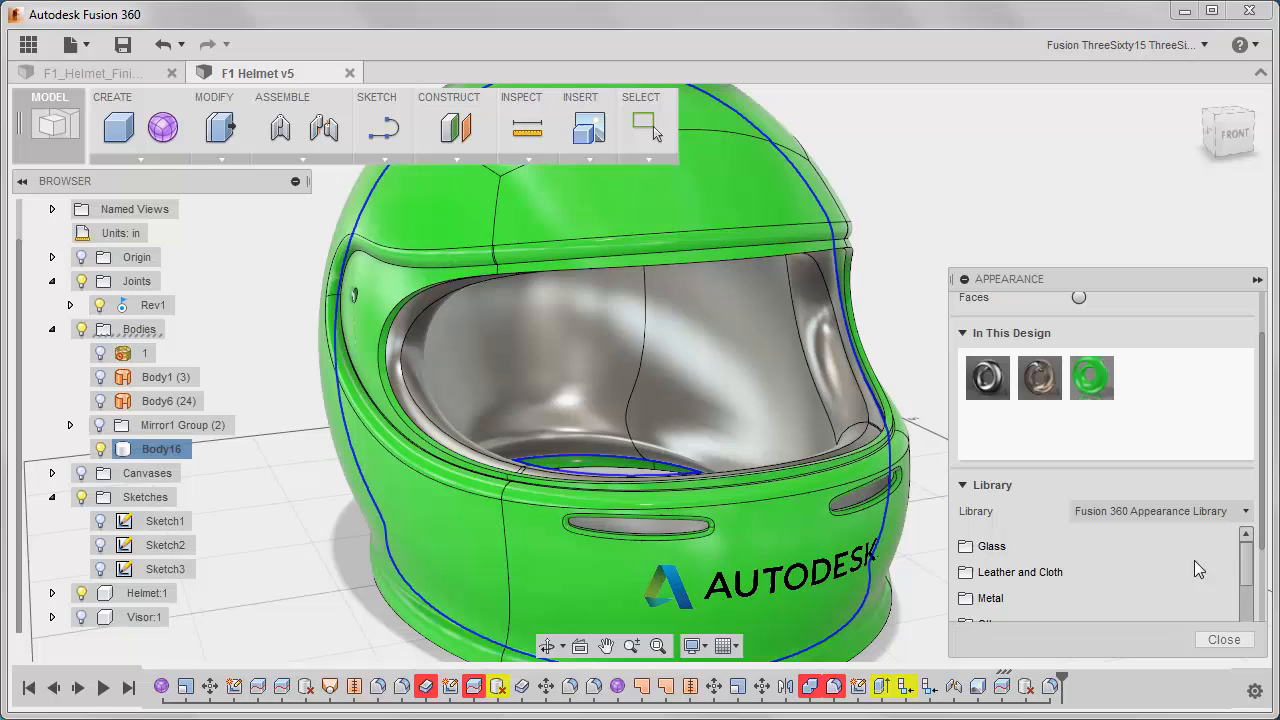
{"action": "left_click", "coordinate": [1030, 572]}
{"action": "left_click_drag", "start_coordinate": [1249, 571], "coordinate": [1248, 582]}
{"action": "left_click", "coordinate": [1003, 561]}
{"action": "left_click_drag", "start_coordinate": [1070, 570], "coordinate": [772, 388]}
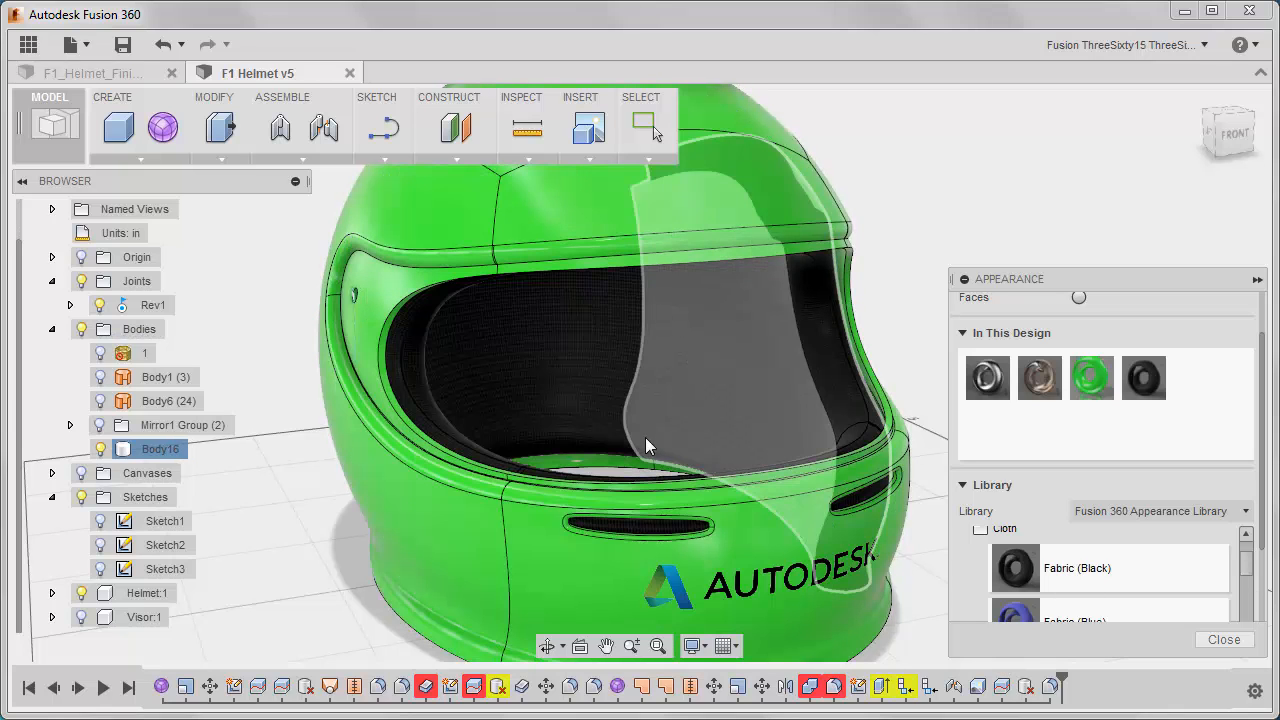
Set the Fabric (Black) texture scale to 88 and finish editing the appearance.
{"action": "left_click", "coordinate": [1140, 381]}
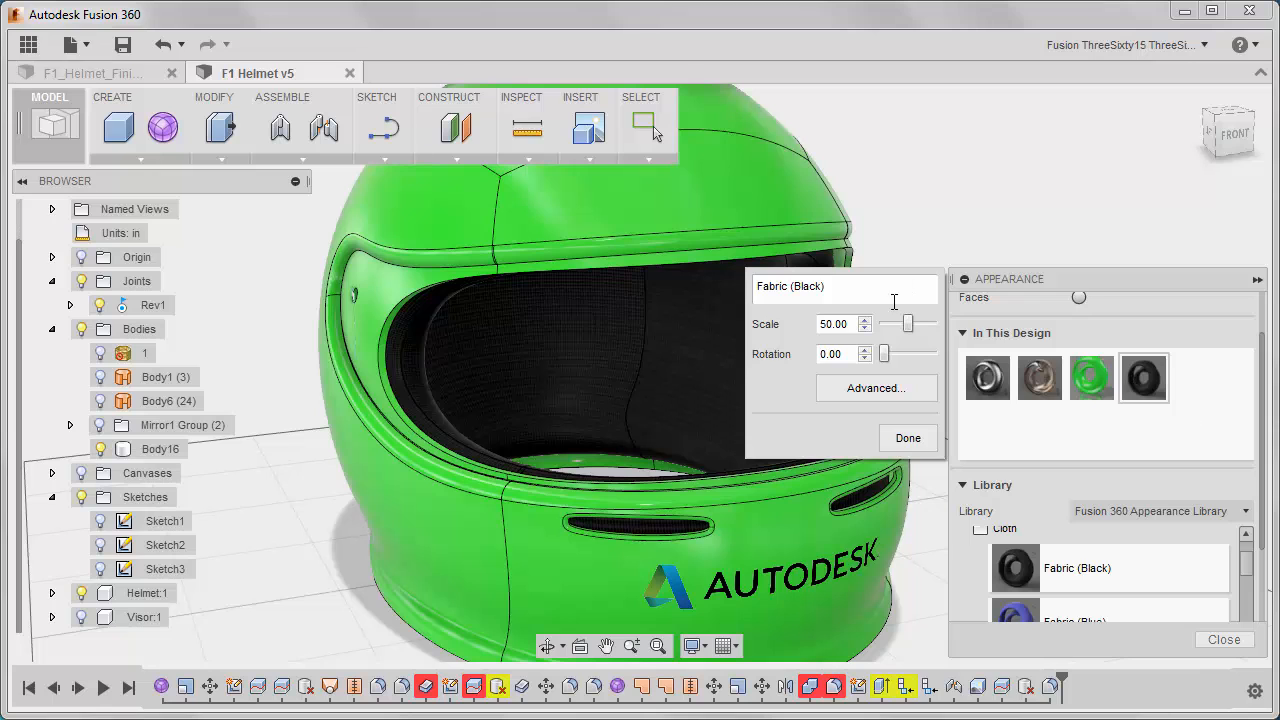
{"action": "left_click_drag", "start_coordinate": [912, 331], "coordinate": [930, 330]}
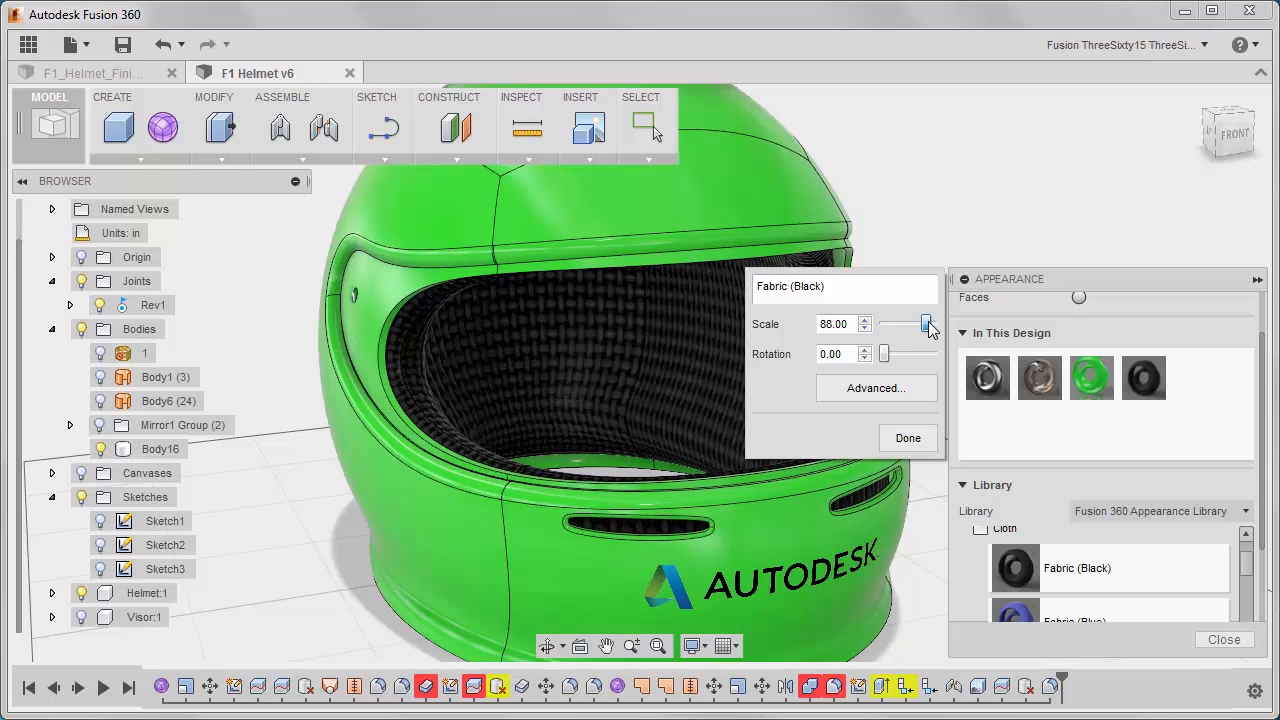
{"action": "left_click", "coordinate": [898, 443]}
{"action": "middle_click_drag", "start_coordinate": [734, 428], "coordinate": [691, 435], "text": "shift"}
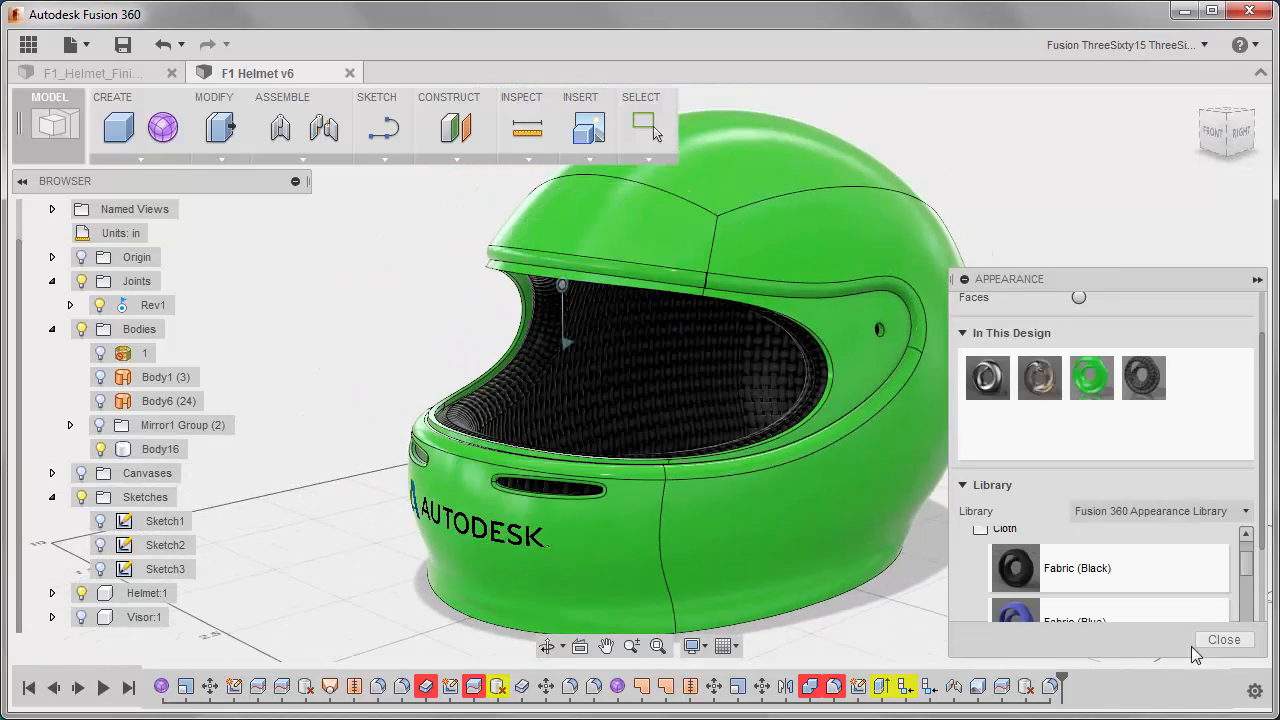
{"action": "left_click", "coordinate": [1224, 639]}
Start a sculpted form and create a Pipe along the chained edge of the helmet's visor opening.
{"action": "middle_click_drag", "start_coordinate": [300, 321], "coordinate": [270, 290], "text": "shift"}
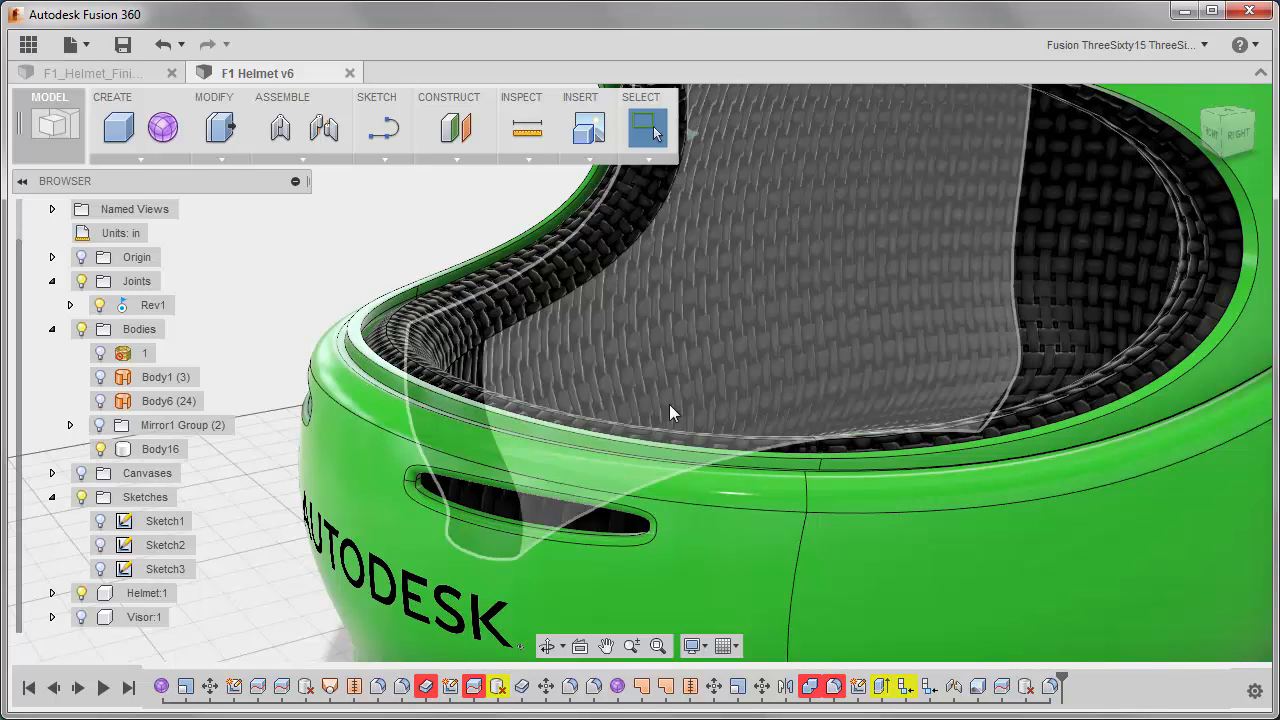
{"action": "left_click", "coordinate": [168, 138]}
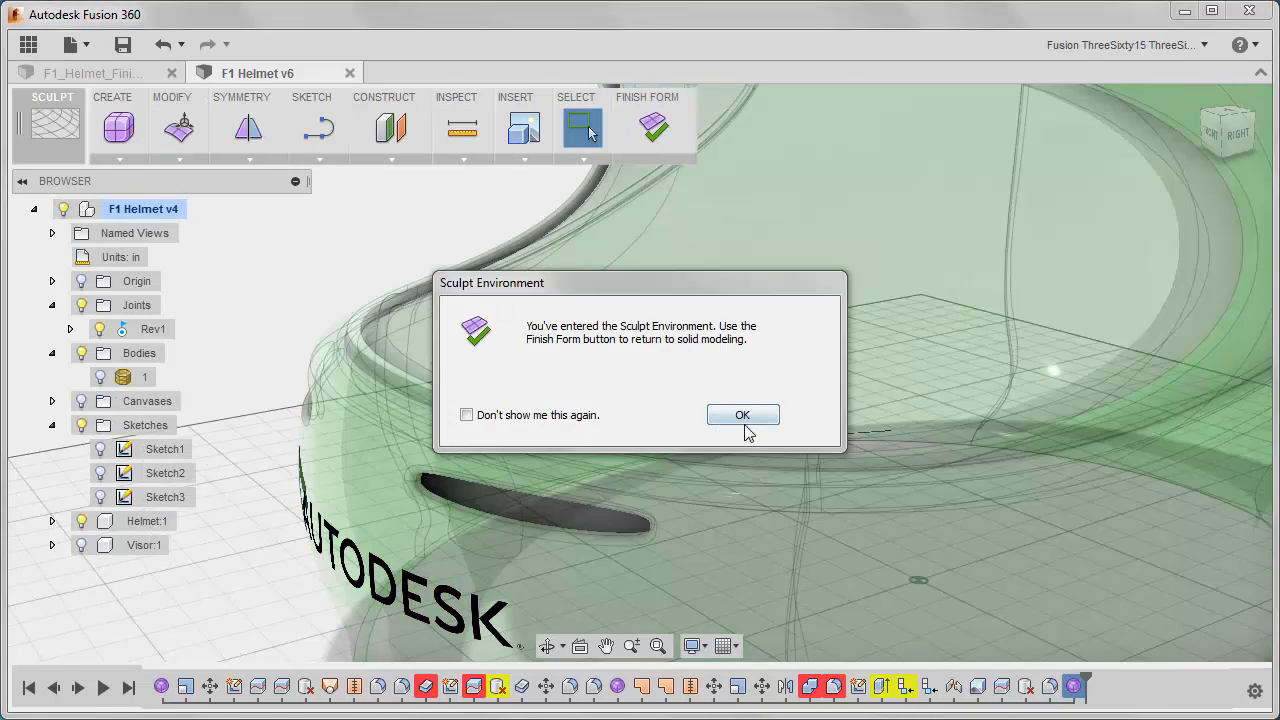
{"action": "left_click", "coordinate": [743, 415]}
{"action": "left_click", "coordinate": [121, 159]}
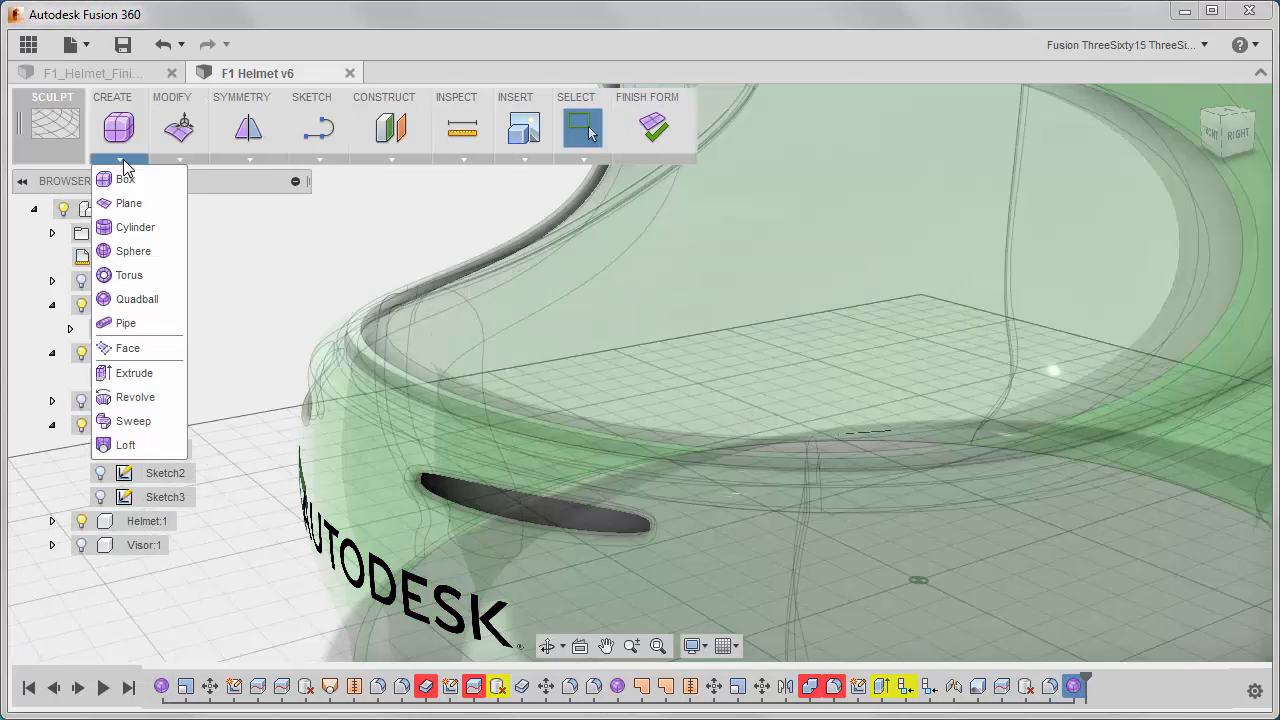
{"action": "left_click", "coordinate": [128, 323]}
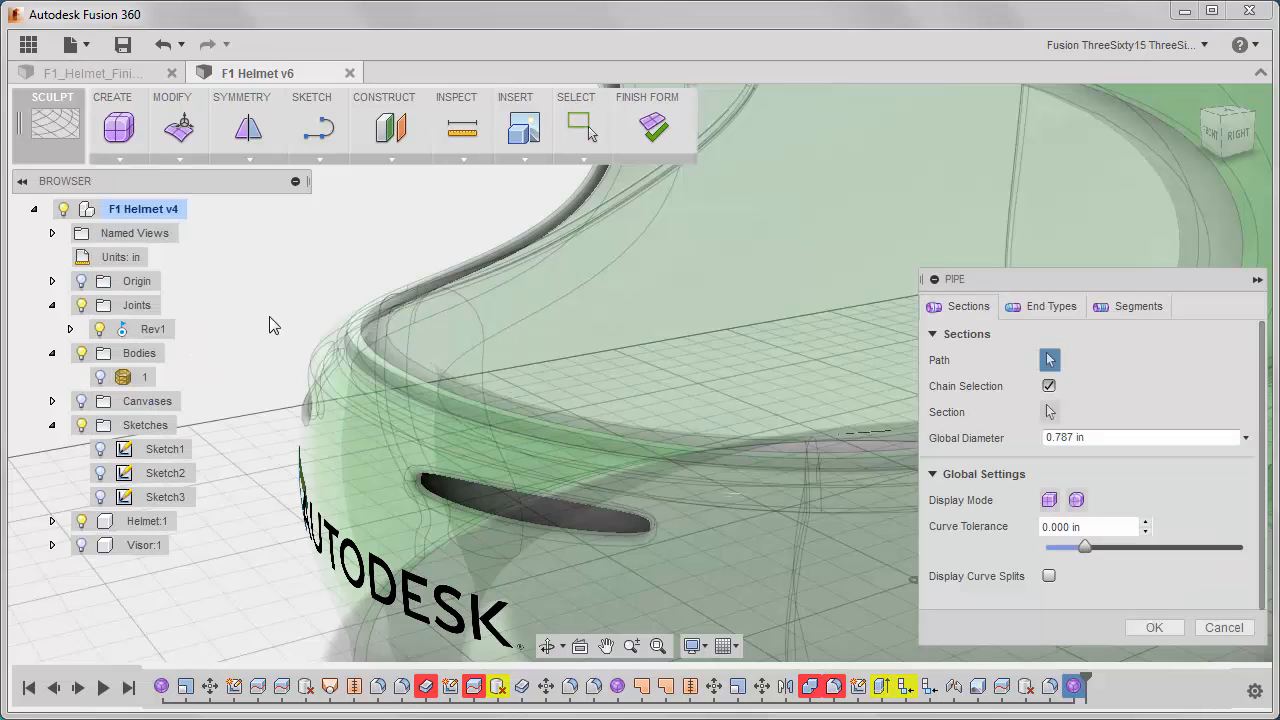
{"action": "left_click", "coordinate": [362, 338]}
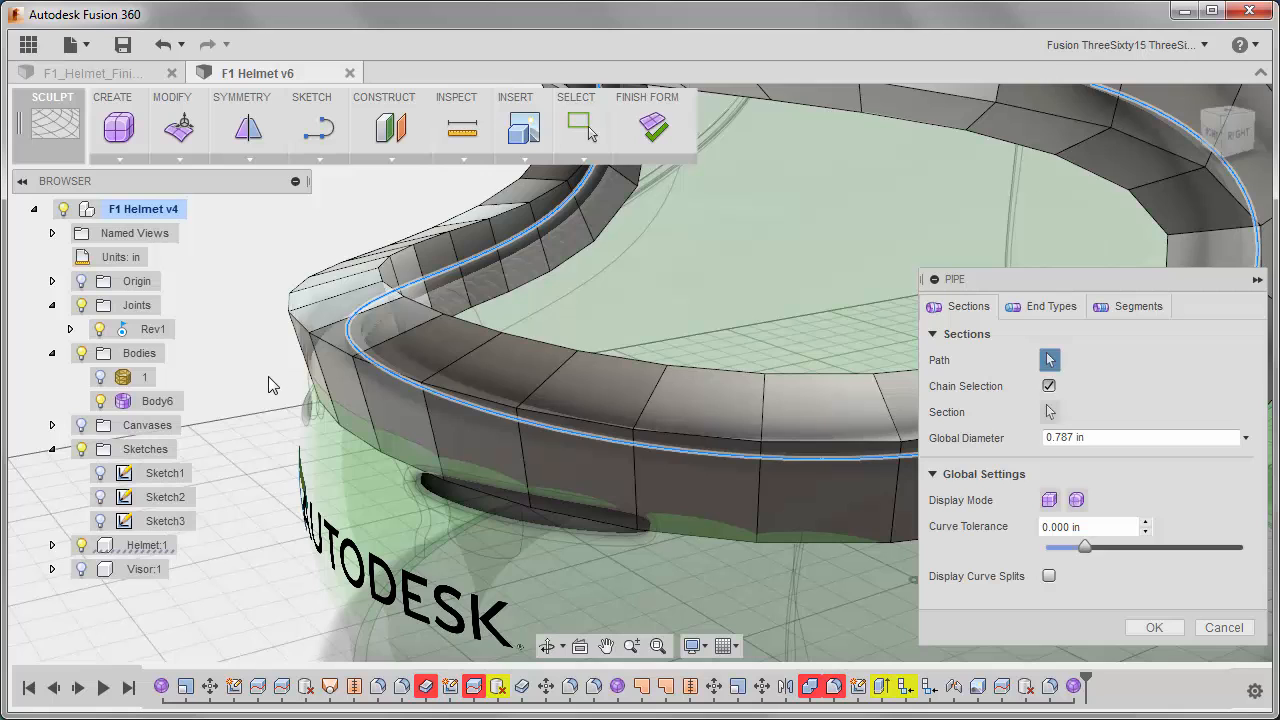
Set the pipe's global diameter to .1875 in, use smooth display mode, and create the trim.
{"action": "scroll", "coordinate": [270, 386], "scroll_direction": "down", "scroll_amount": 4}
{"action": "middle_click_drag", "start_coordinate": [281, 422], "coordinate": [303, 443]}
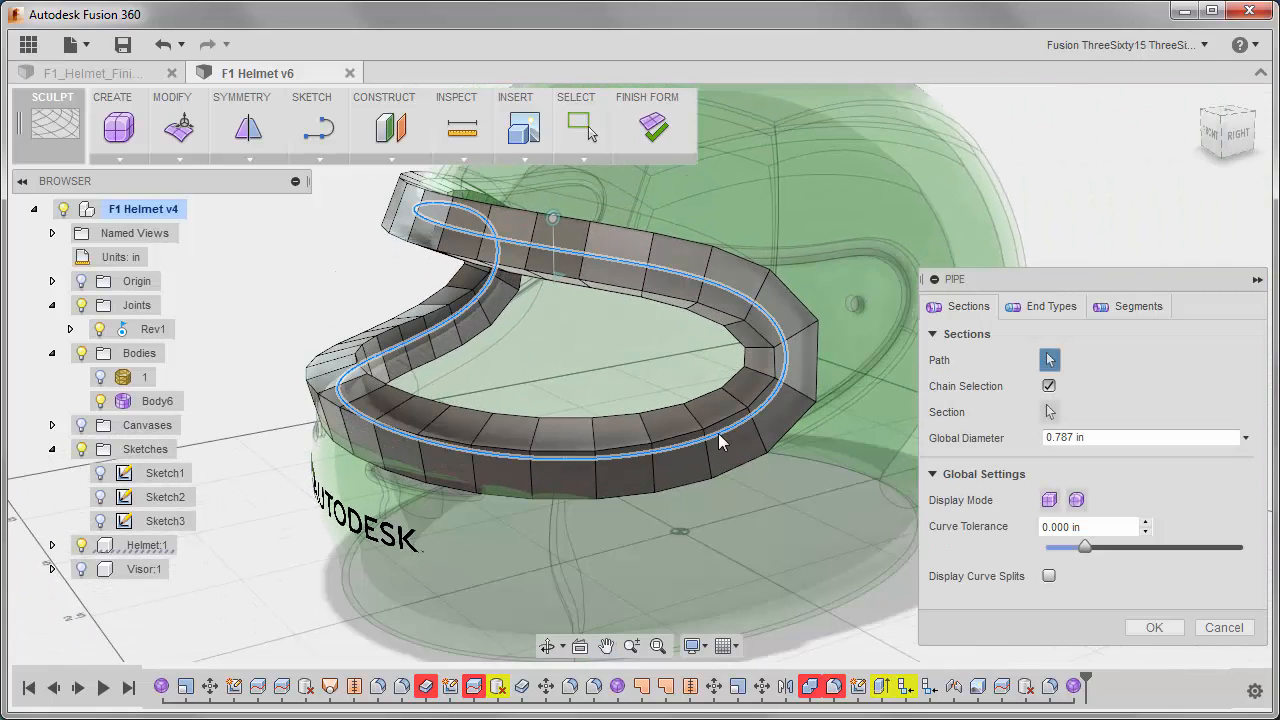
{"action": "left_click_drag", "start_coordinate": [1073, 438], "coordinate": [1036, 441]}
{"action": "type", "text": ".1875"}
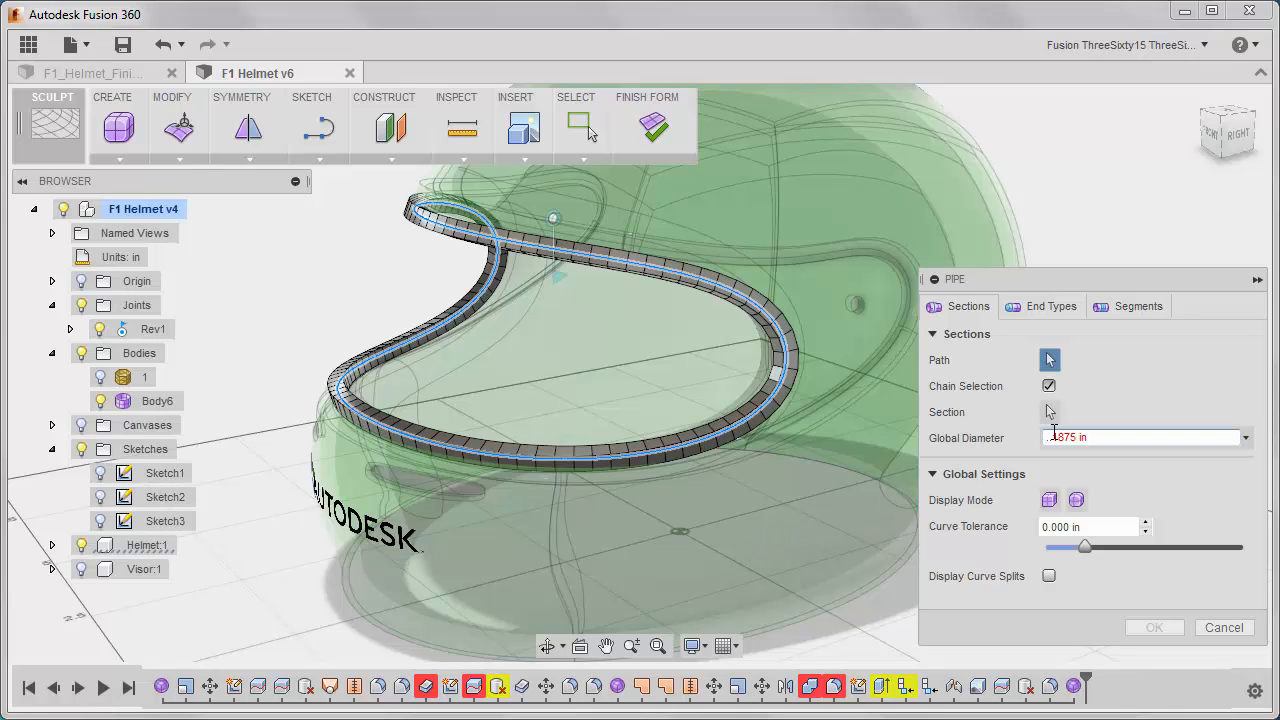
{"action": "key", "text": "BackSpace"}
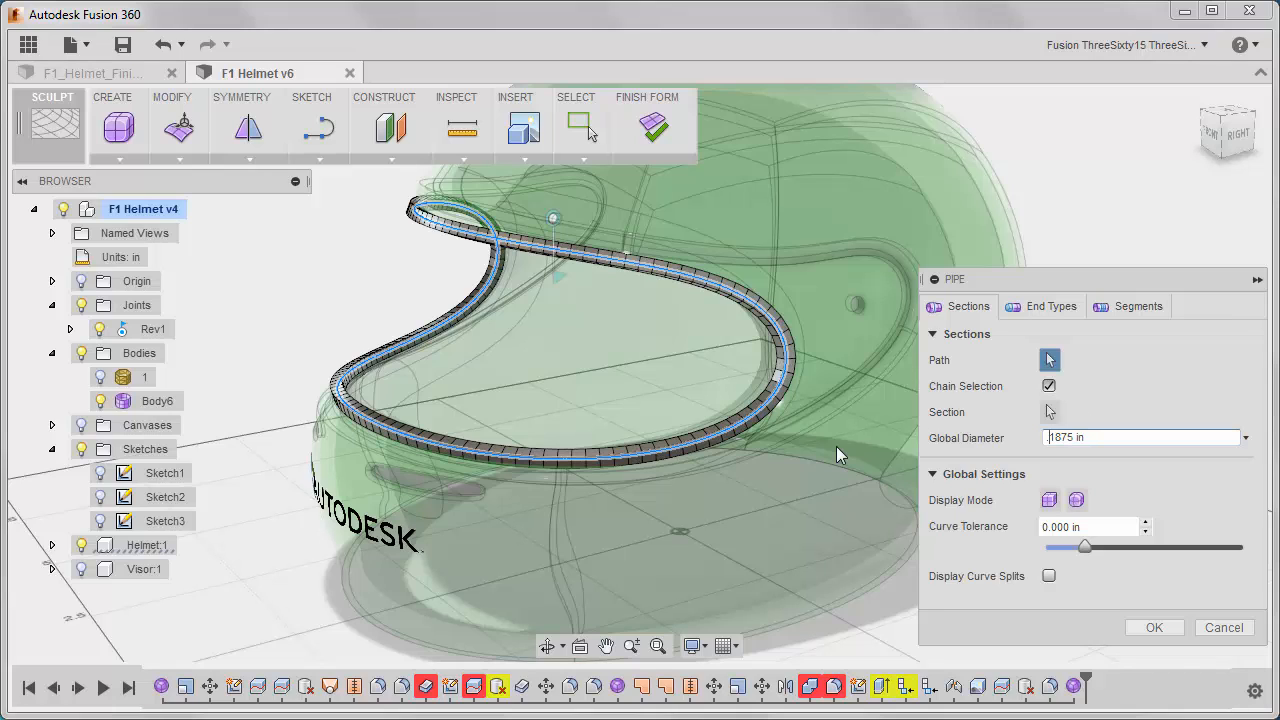
{"action": "left_click", "coordinate": [1077, 500]}
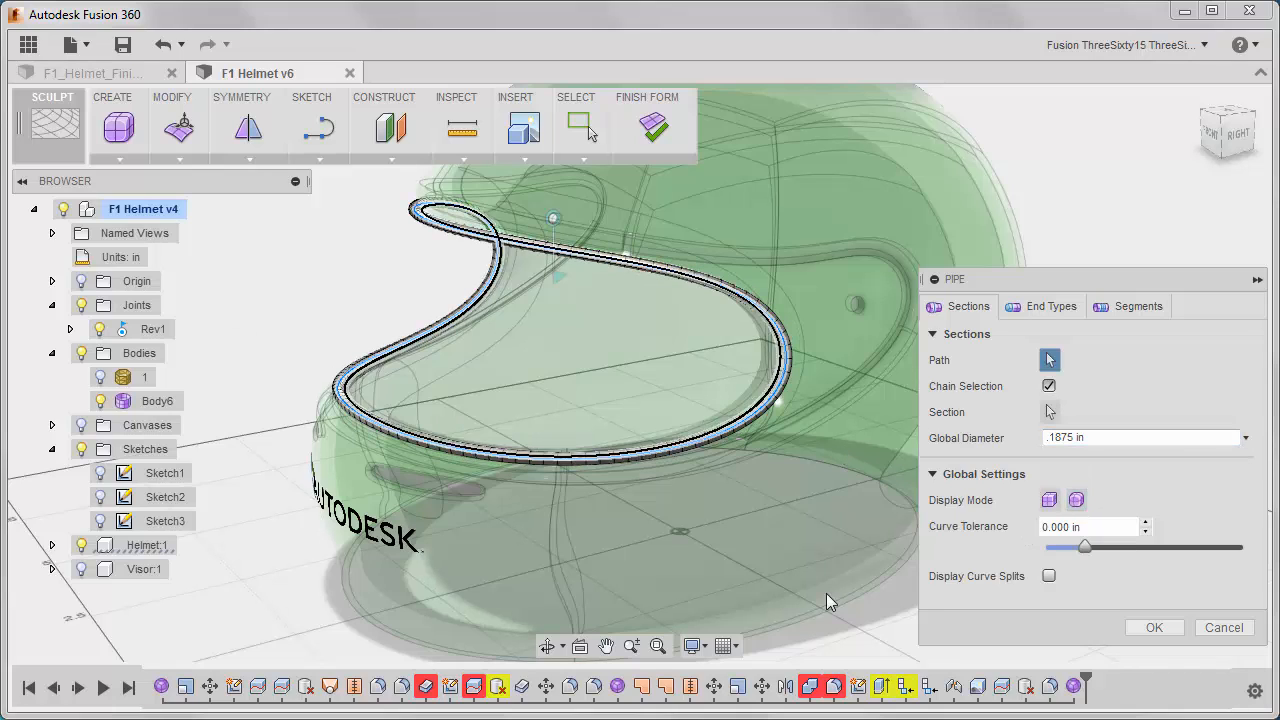
{"action": "left_click", "coordinate": [1148, 630]}
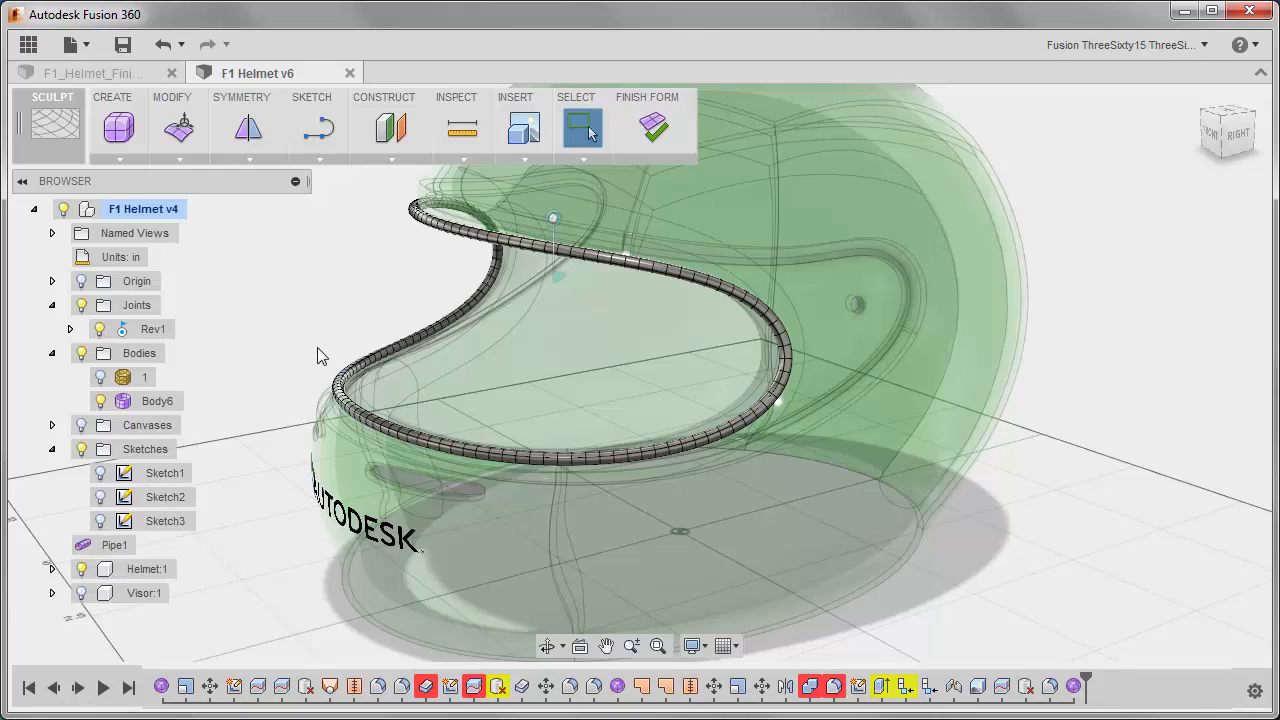
Finish the form to return to solid modeling, and show the head body named 1 inside the helmet.
{"action": "middle_click_drag", "start_coordinate": [320, 357], "coordinate": [414, 306], "text": "shift"}
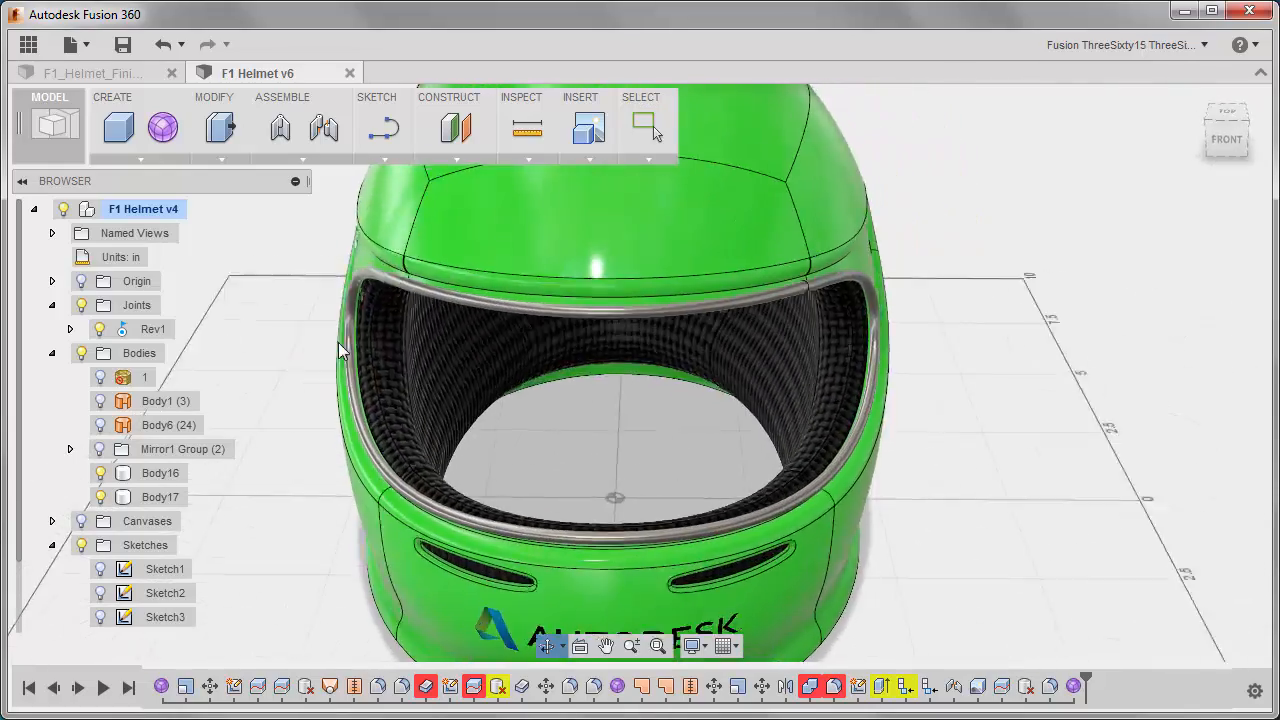
{"action": "mouse_move", "coordinate": [340, 350]}
{"action": "middle_mouse_down", "text": "shift"}
{"action": "mouse_move", "coordinate": [383, 315]}
{"action": "mouse_move", "coordinate": [527, 302]}
{"action": "mouse_move", "coordinate": [511, 320]}
{"action": "mouse_move", "coordinate": [296, 342]}
{"action": "mouse_move", "coordinate": [257, 329]}
{"action": "middle_mouse_up", "text": "shift"}
{"action": "left_click", "coordinate": [100, 378]}
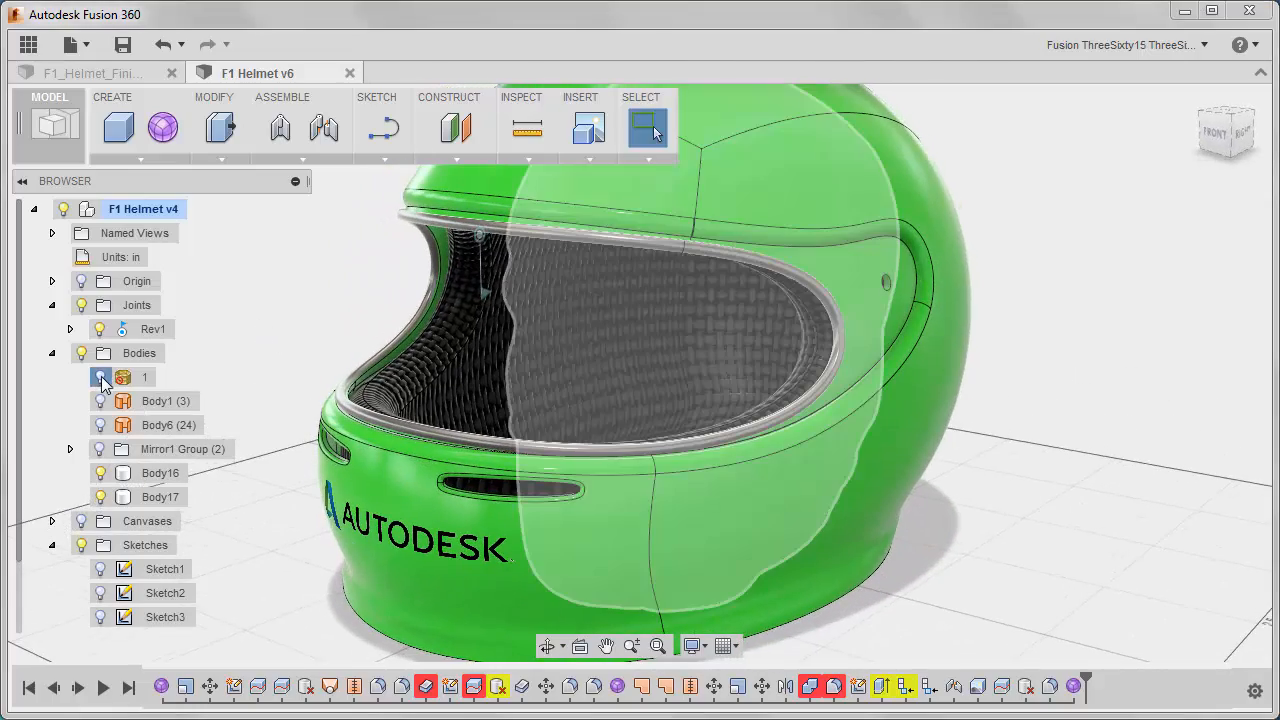
{"action": "mouse_move", "coordinate": [268, 340]}
{"action": "middle_mouse_down", "text": "shift"}
{"action": "mouse_move", "coordinate": [345, 318]}
{"action": "mouse_move", "coordinate": [185, 331]}
{"action": "mouse_move", "coordinate": [268, 339]}
{"action": "middle_mouse_up", "text": "shift"}
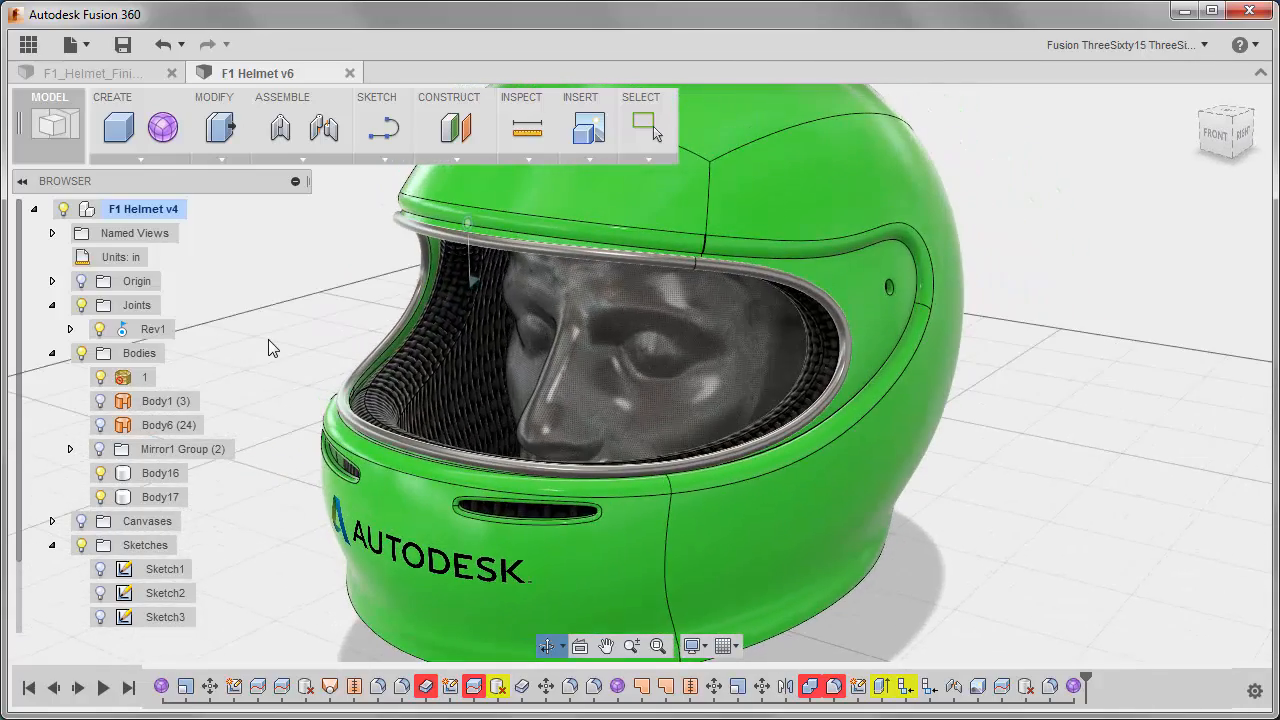
Open the appearance settings for the pipe trim body and collapse the library's Leather and Cloth and Paint categories.
{"action": "scroll", "coordinate": [267, 339], "scroll_direction": "down", "scroll_amount": 2}
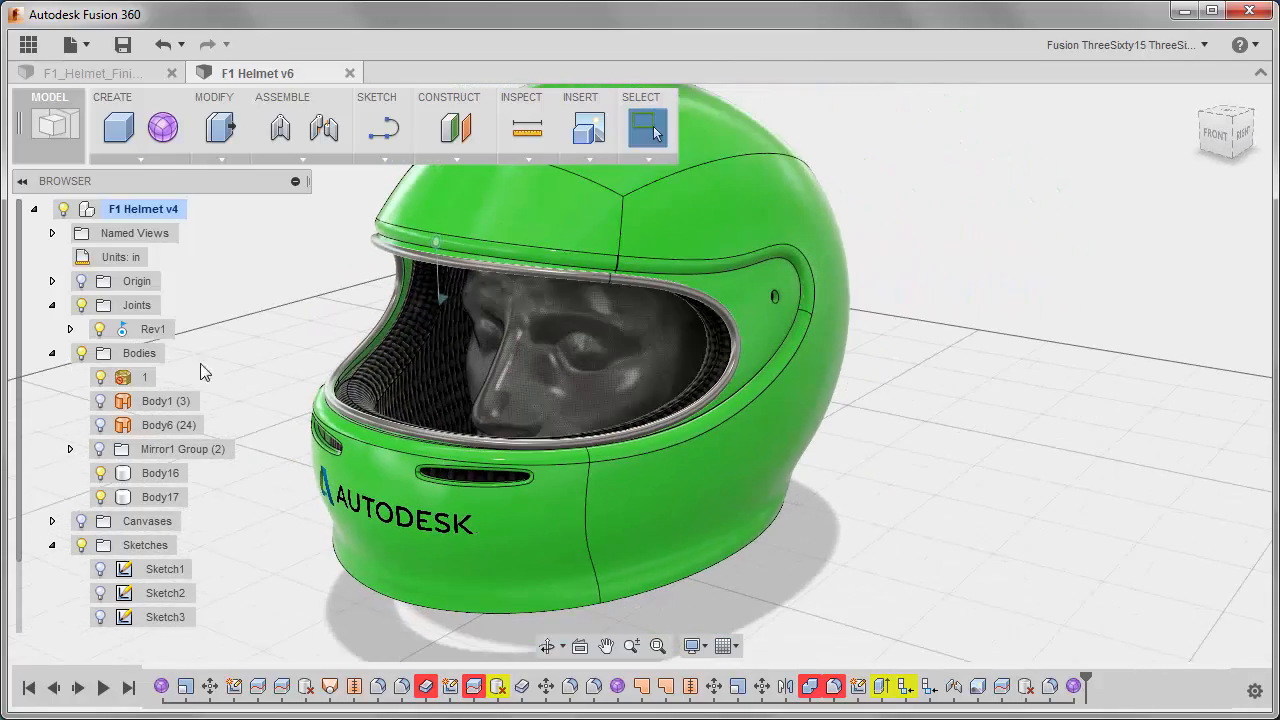
{"action": "left_click", "coordinate": [152, 495]}
{"action": "right_click", "coordinate": [906, 410]}
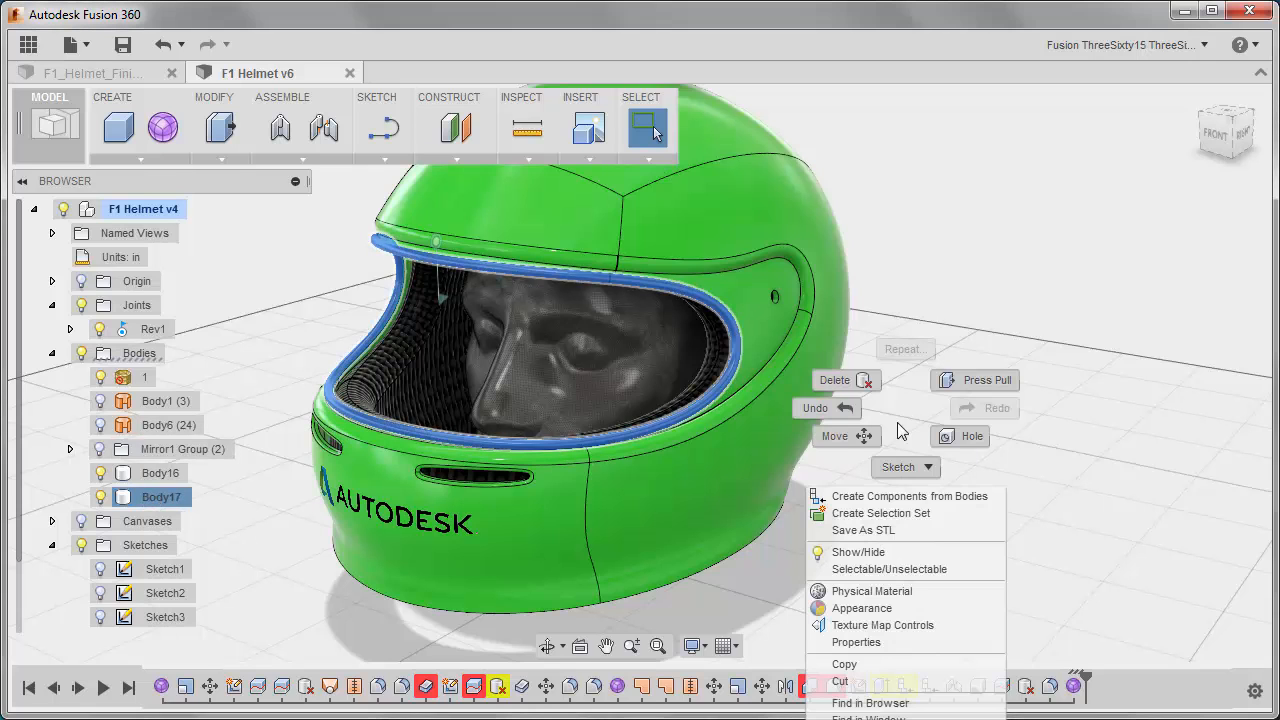
{"action": "left_click", "coordinate": [862, 608]}
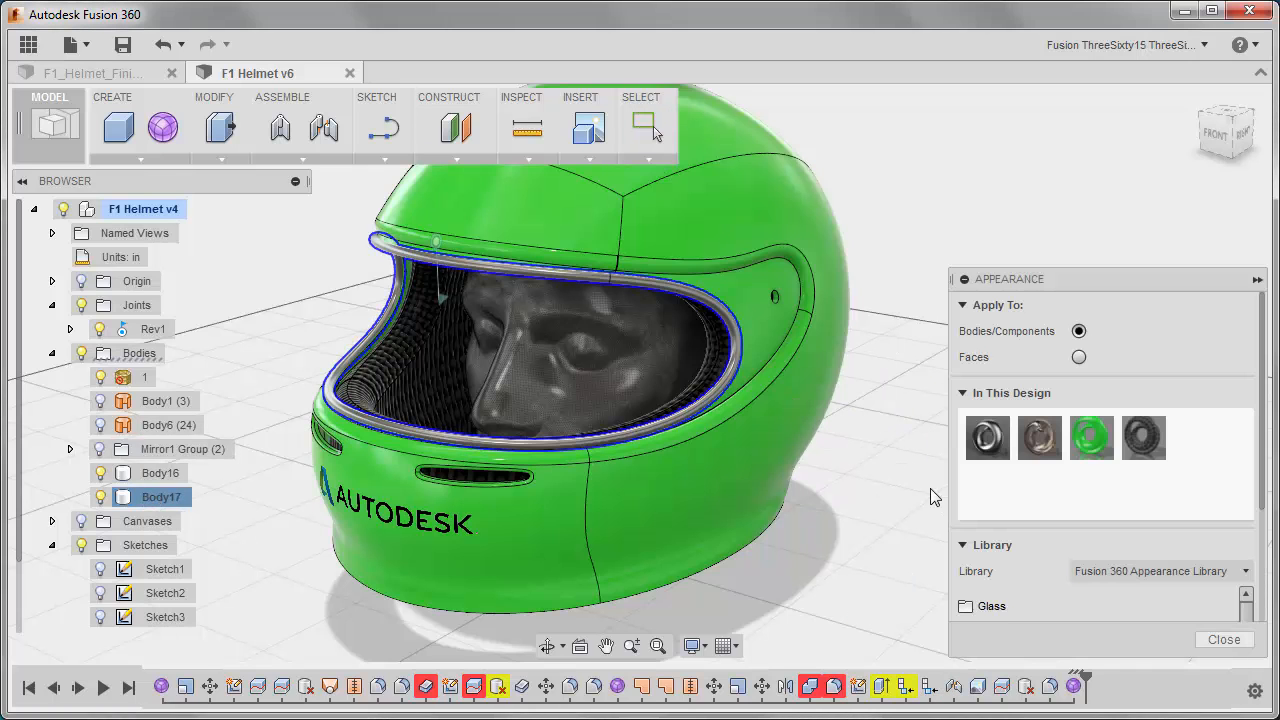
{"action": "left_click", "coordinate": [963, 394]}
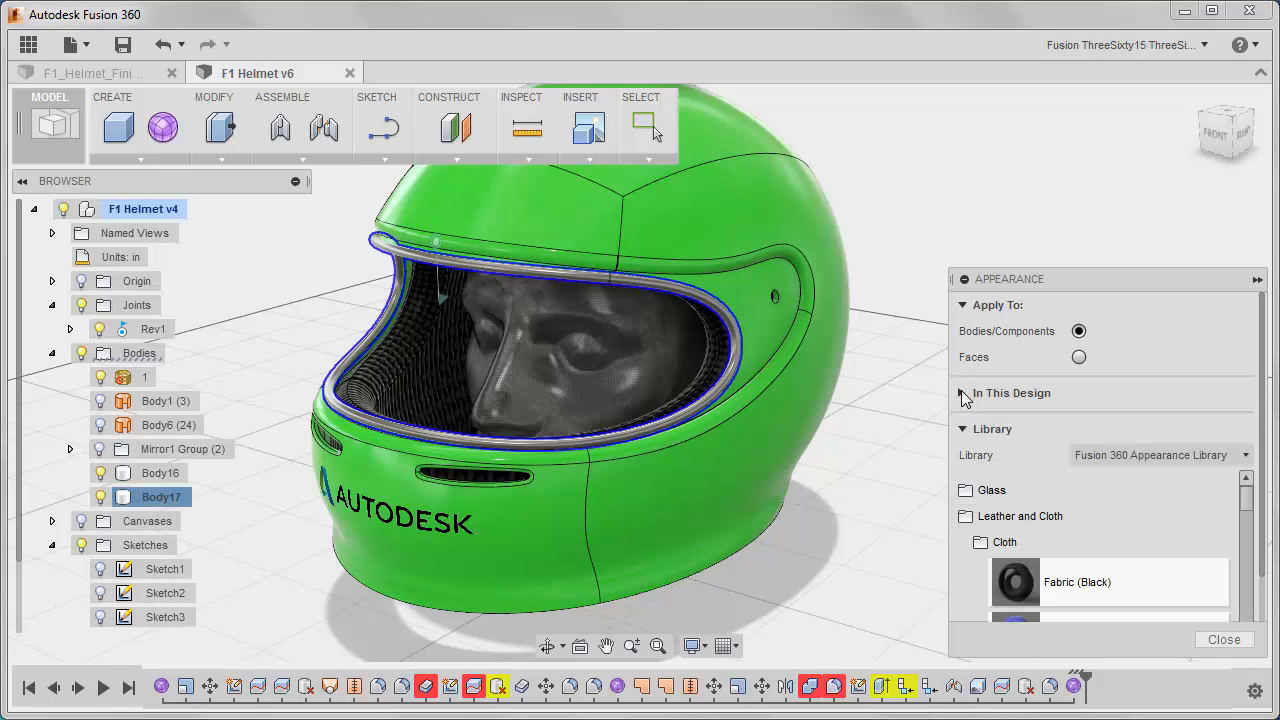
{"action": "left_click", "coordinate": [1000, 521]}
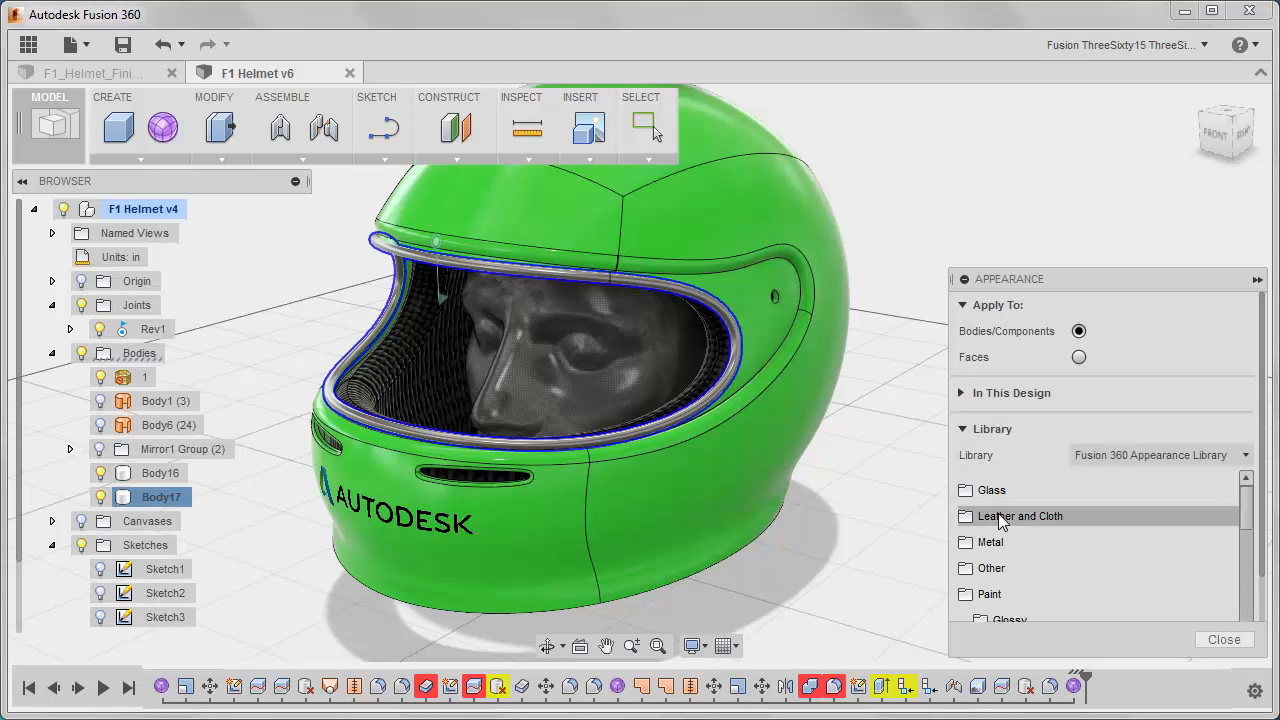
{"action": "scroll", "coordinate": [1244, 540], "scroll_direction": "down", "scroll_amount": 3}
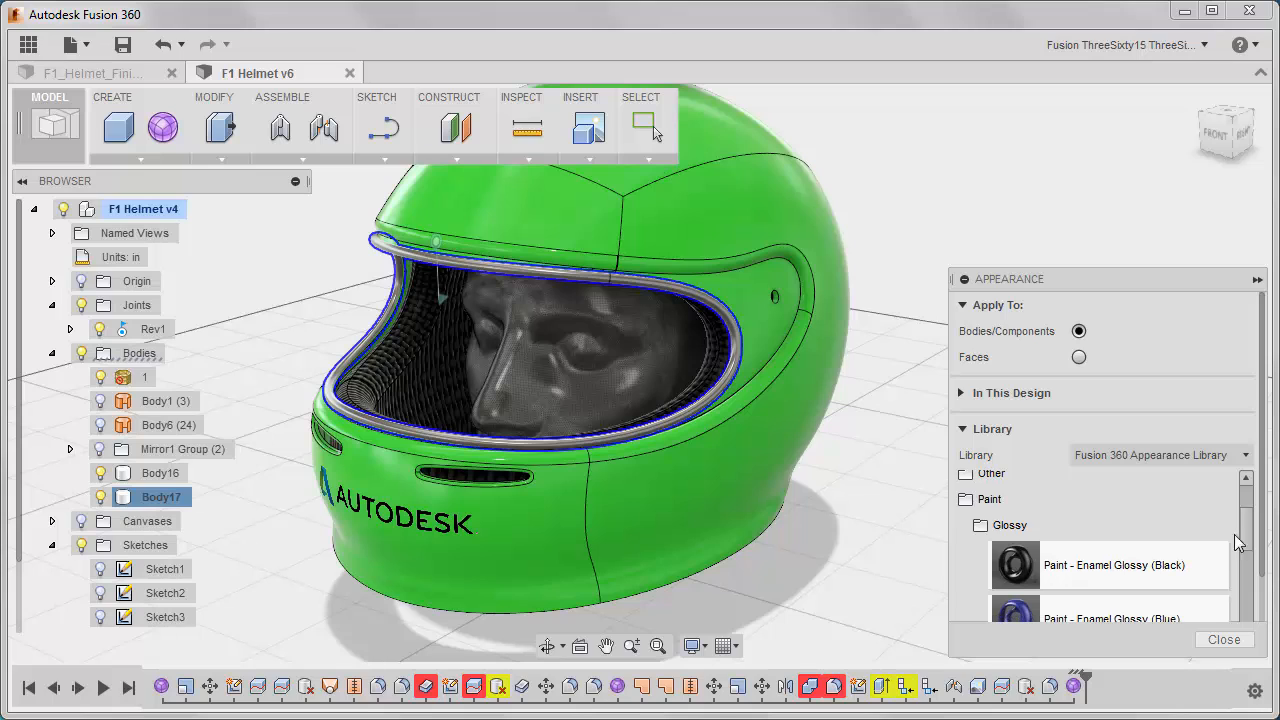
{"action": "left_click", "coordinate": [990, 503]}
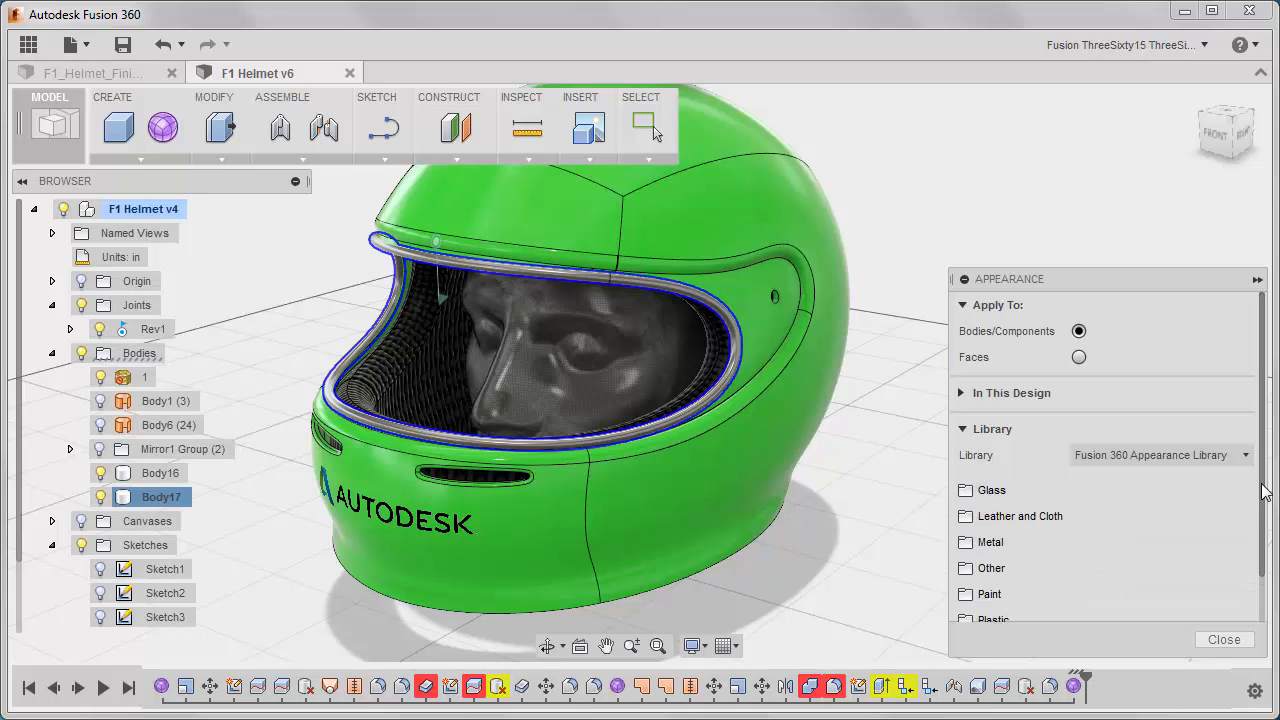
{"action": "scroll", "coordinate": [1250, 540], "scroll_direction": "down", "scroll_amount": 2}
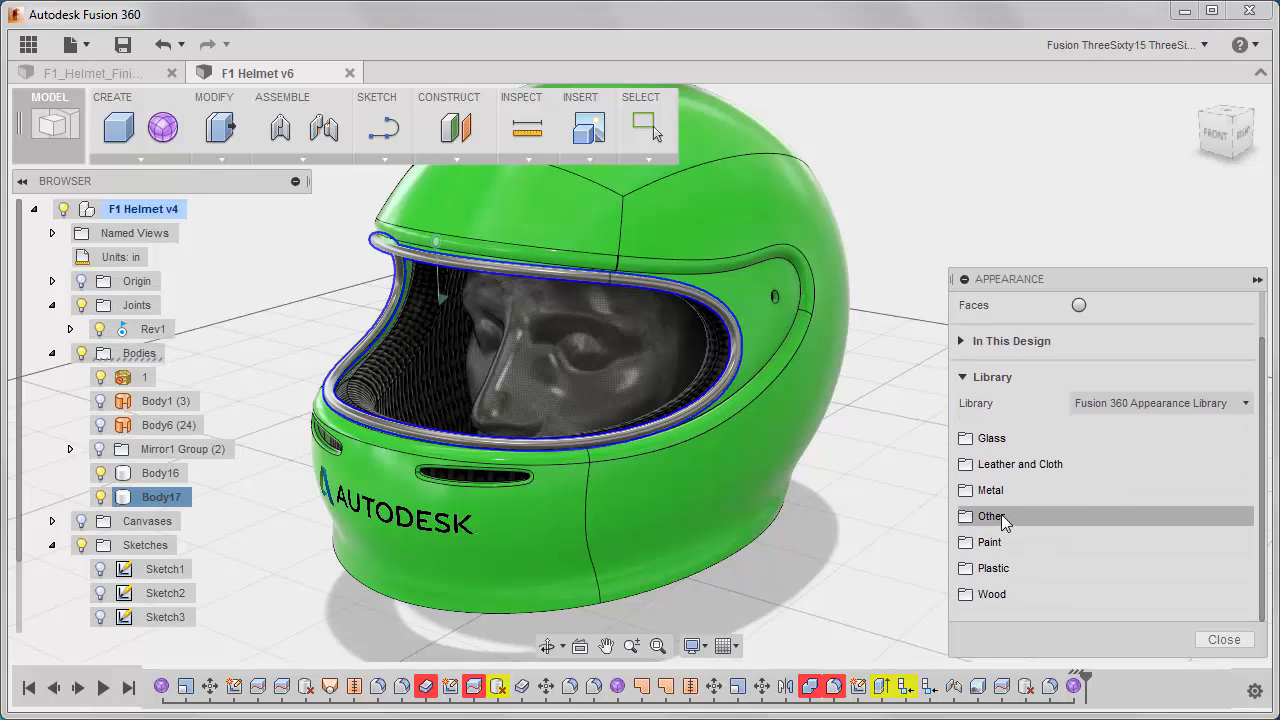
Apply the Rubber - Soft appearance from the library's Other > Rubber category to the pipe trim and finish editing the appearance.
{"action": "left_click", "coordinate": [1003, 520]}
{"action": "scroll", "coordinate": [1250, 518], "scroll_direction": "down", "scroll_amount": 1}
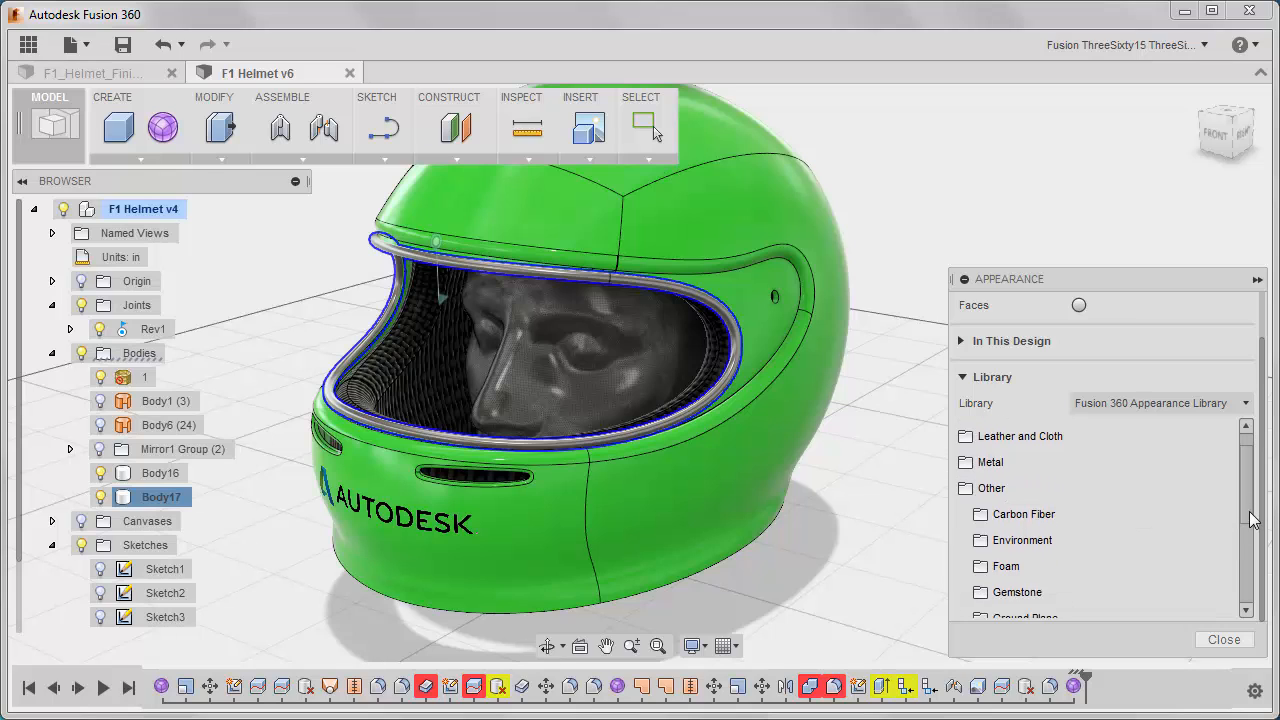
{"action": "scroll", "coordinate": [1250, 520], "scroll_direction": "down", "scroll_amount": 5}
{"action": "left_click", "coordinate": [1018, 548]}
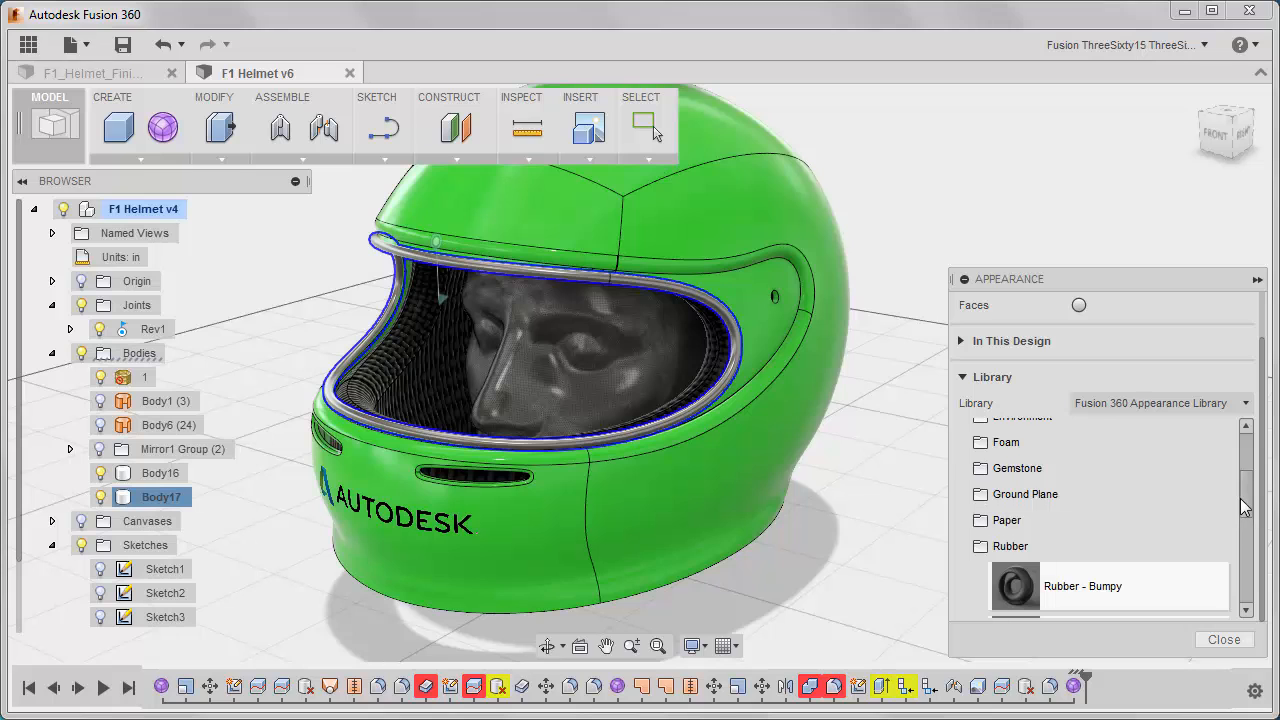
{"action": "scroll", "coordinate": [1244, 505], "scroll_direction": "down", "scroll_amount": 3}
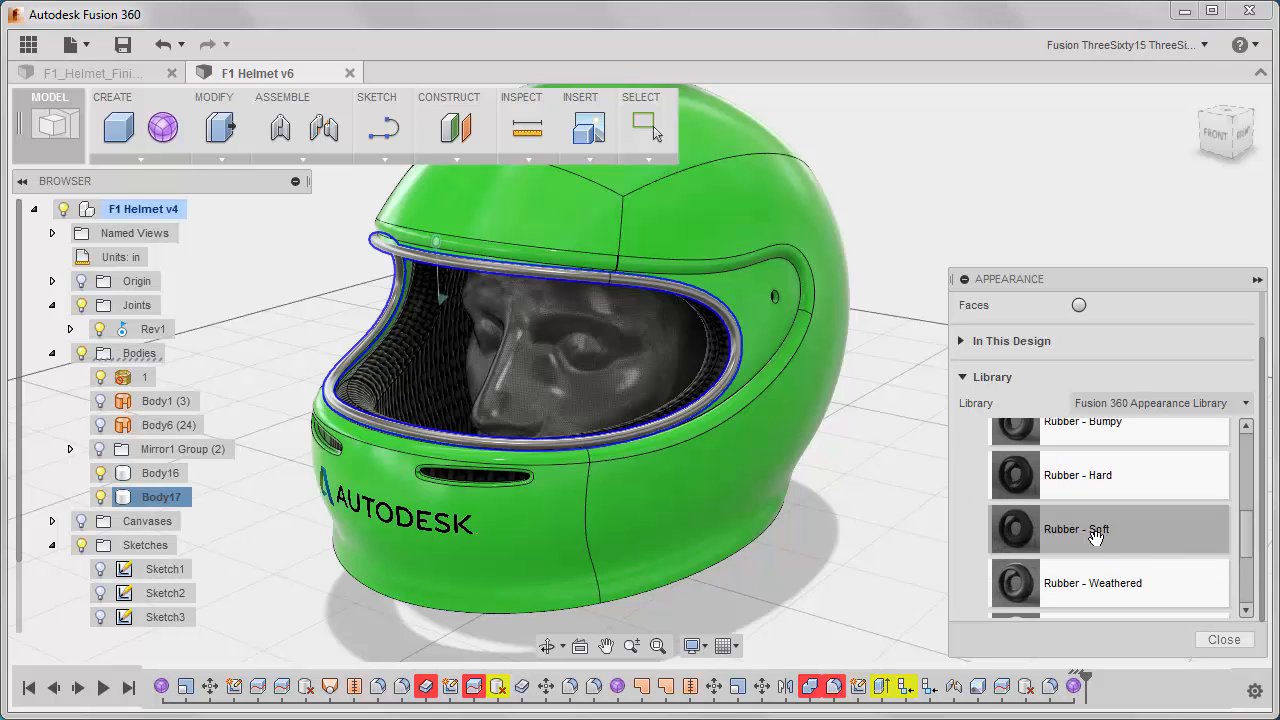
{"action": "left_click_drag", "start_coordinate": [1095, 536], "coordinate": [741, 431]}
{"action": "left_click_drag", "start_coordinate": [718, 387], "coordinate": [718, 387]}
{"action": "scroll", "coordinate": [808, 474], "scroll_direction": "up", "scroll_amount": 3}
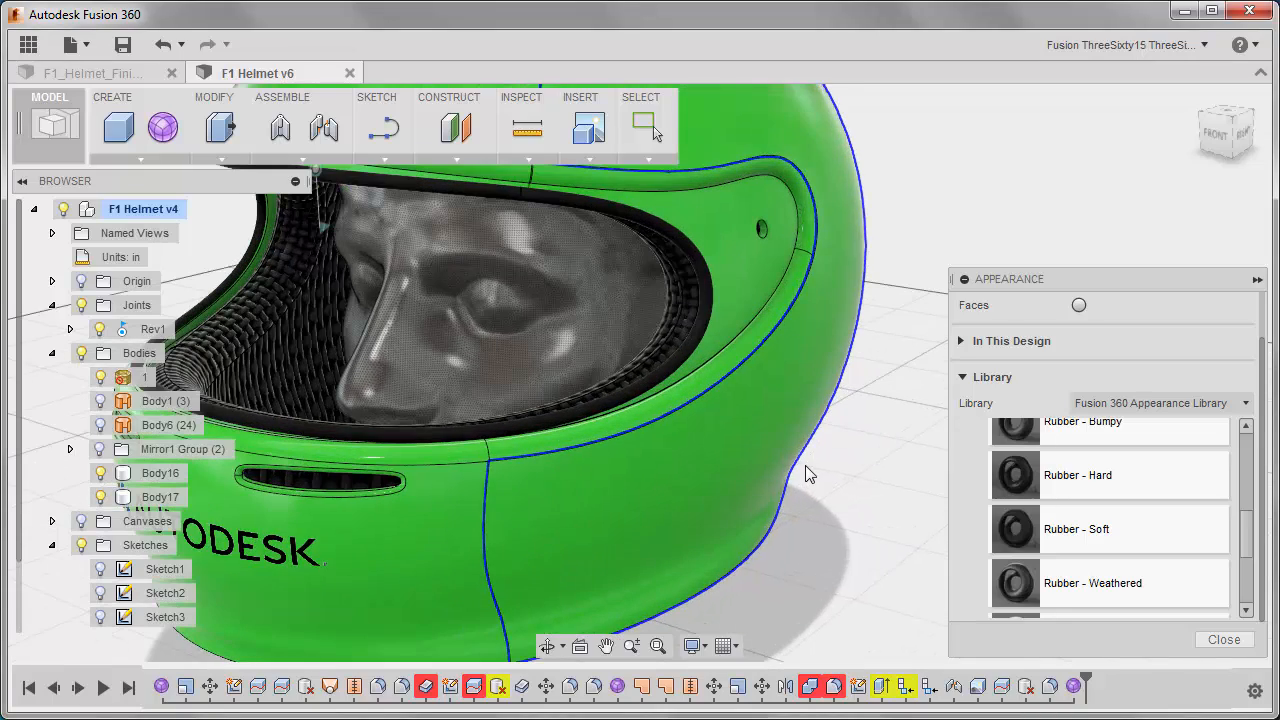
{"action": "middle_click_drag", "start_coordinate": [806, 471], "coordinate": [921, 452]}
{"action": "scroll", "coordinate": [921, 452], "scroll_direction": "down", "scroll_amount": 5}
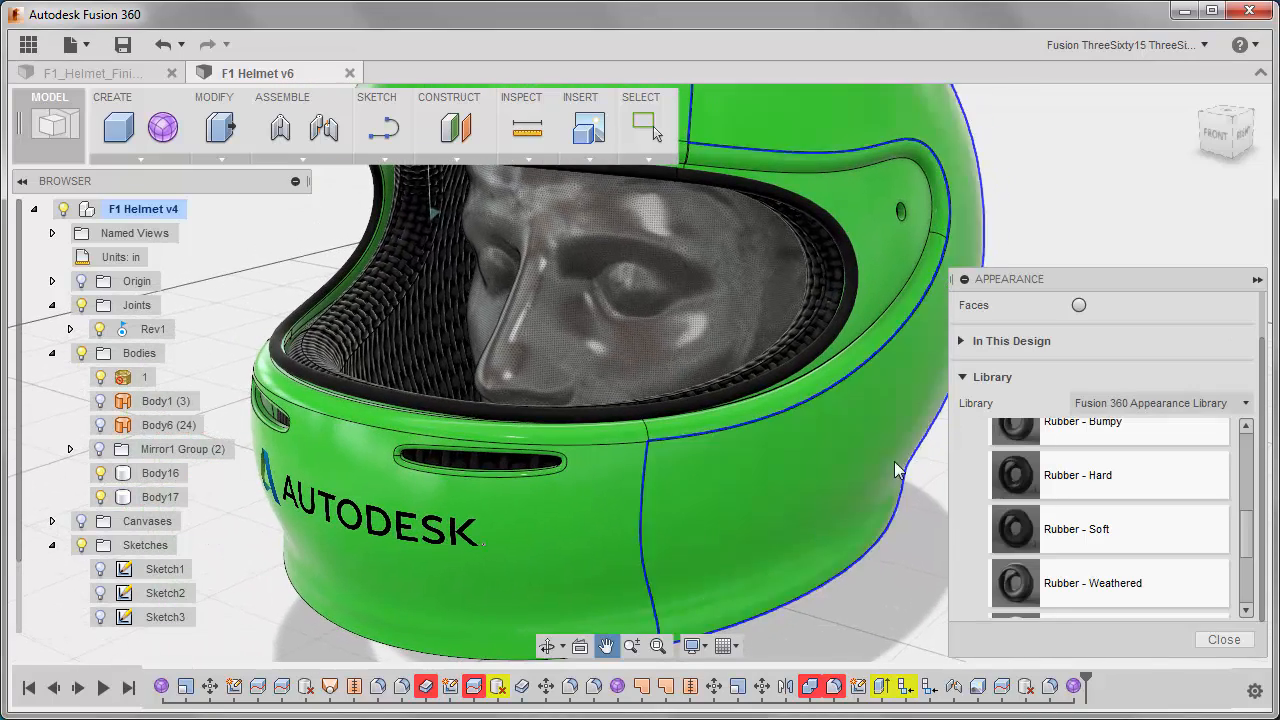
{"action": "middle_click_drag", "start_coordinate": [847, 477], "coordinate": [668, 469]}
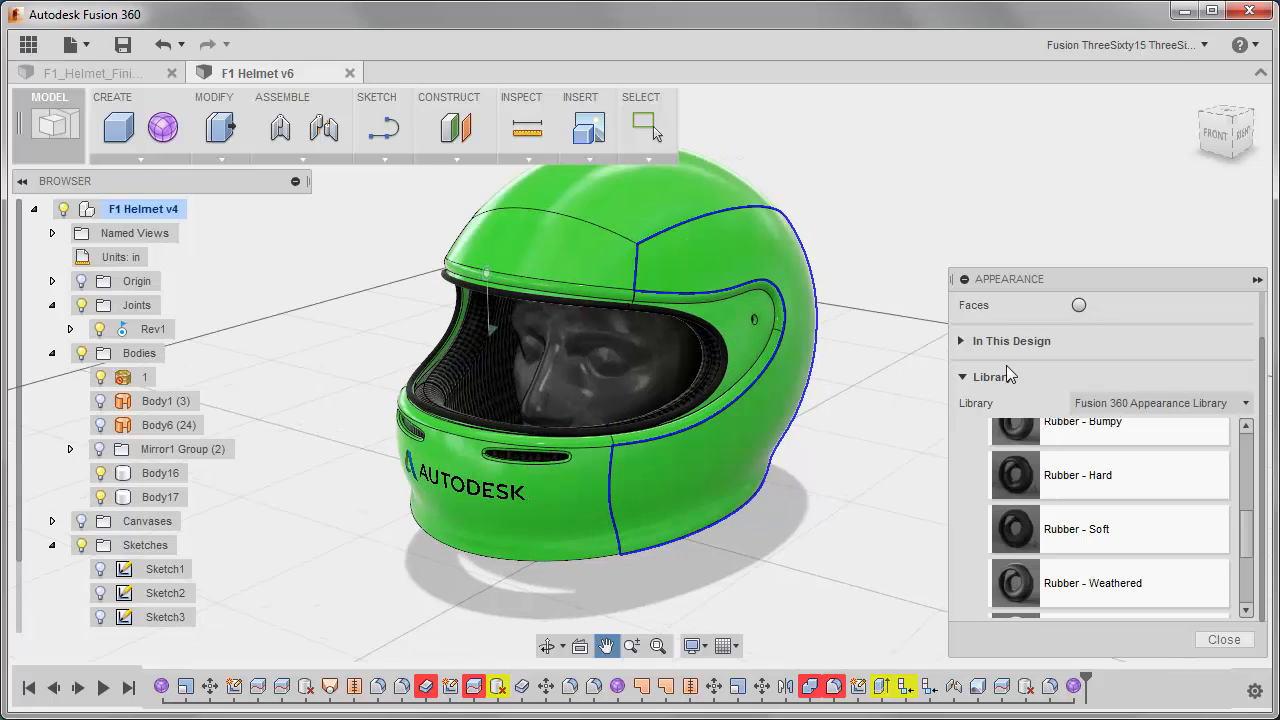
{"action": "left_click", "coordinate": [1223, 639]}
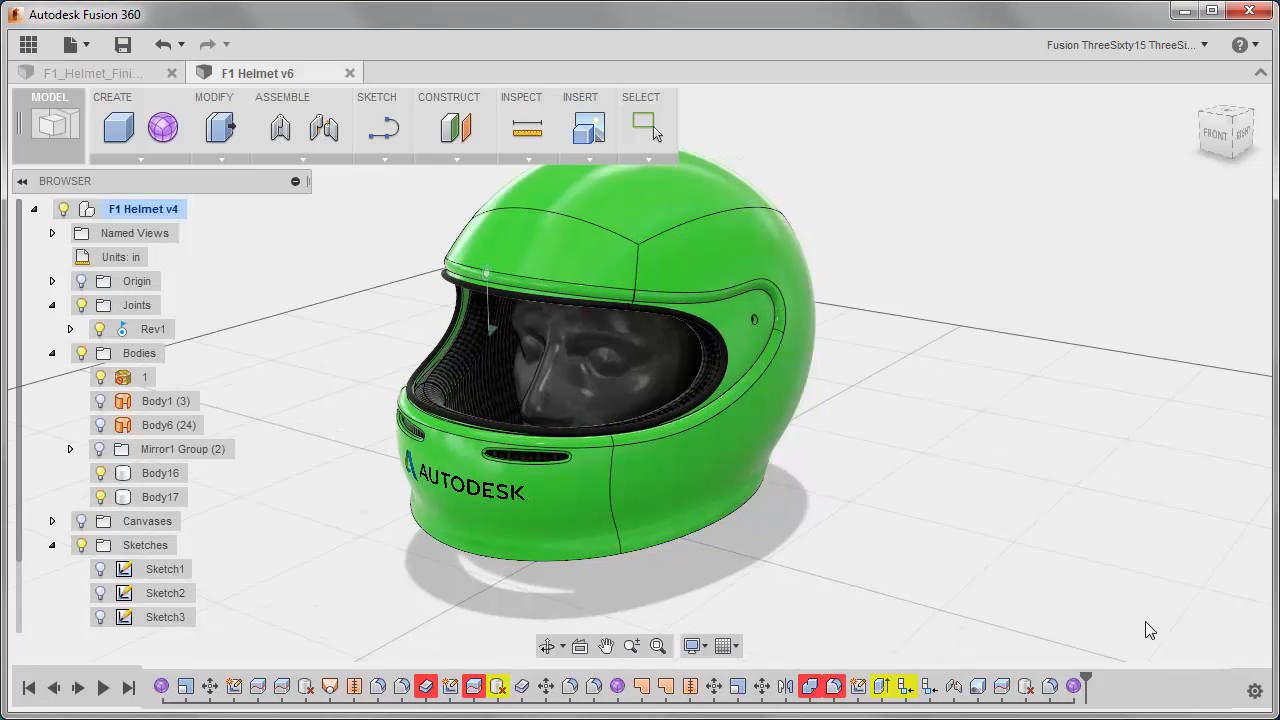
Collapse the sketches list and show the Visor:1 component over the helmet's opening.
{"action": "left_click", "coordinate": [52, 545]}
{"action": "left_click", "coordinate": [82, 592]}
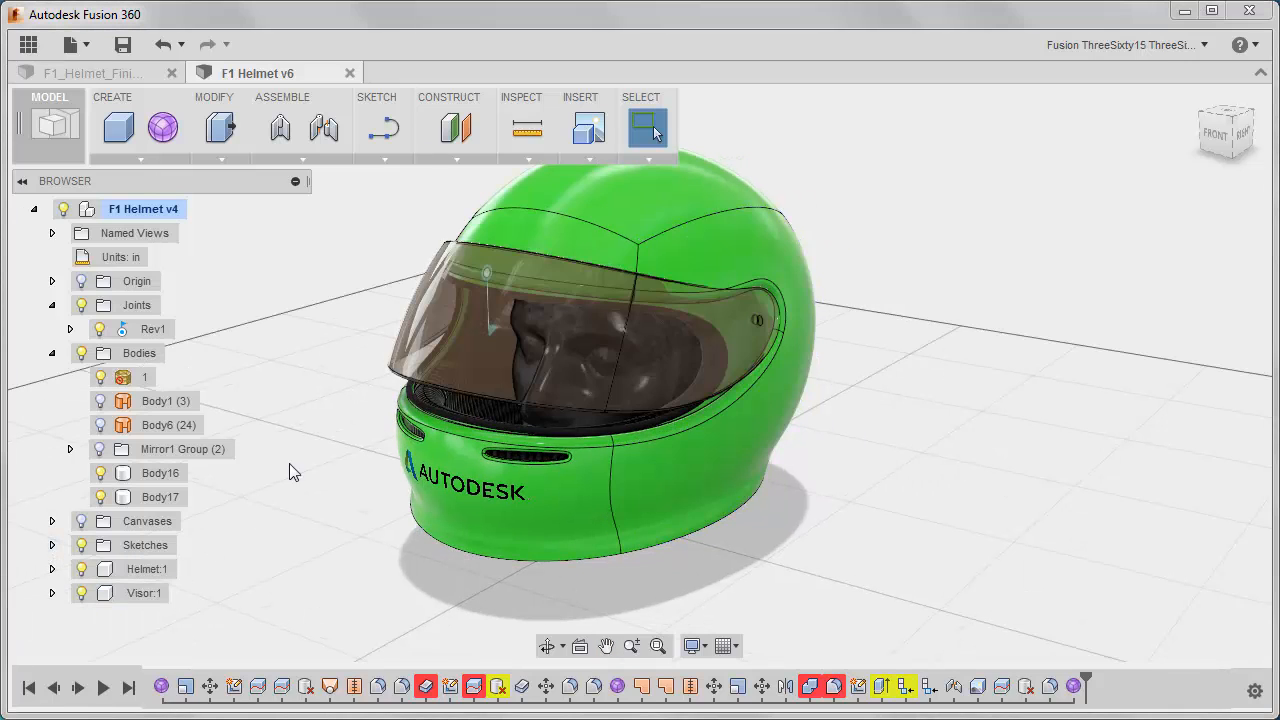
{"action": "middle_click_drag", "start_coordinate": [366, 474], "coordinate": [488, 476], "text": "shift"}
{"action": "middle_click_drag", "start_coordinate": [394, 480], "coordinate": [333, 471]}
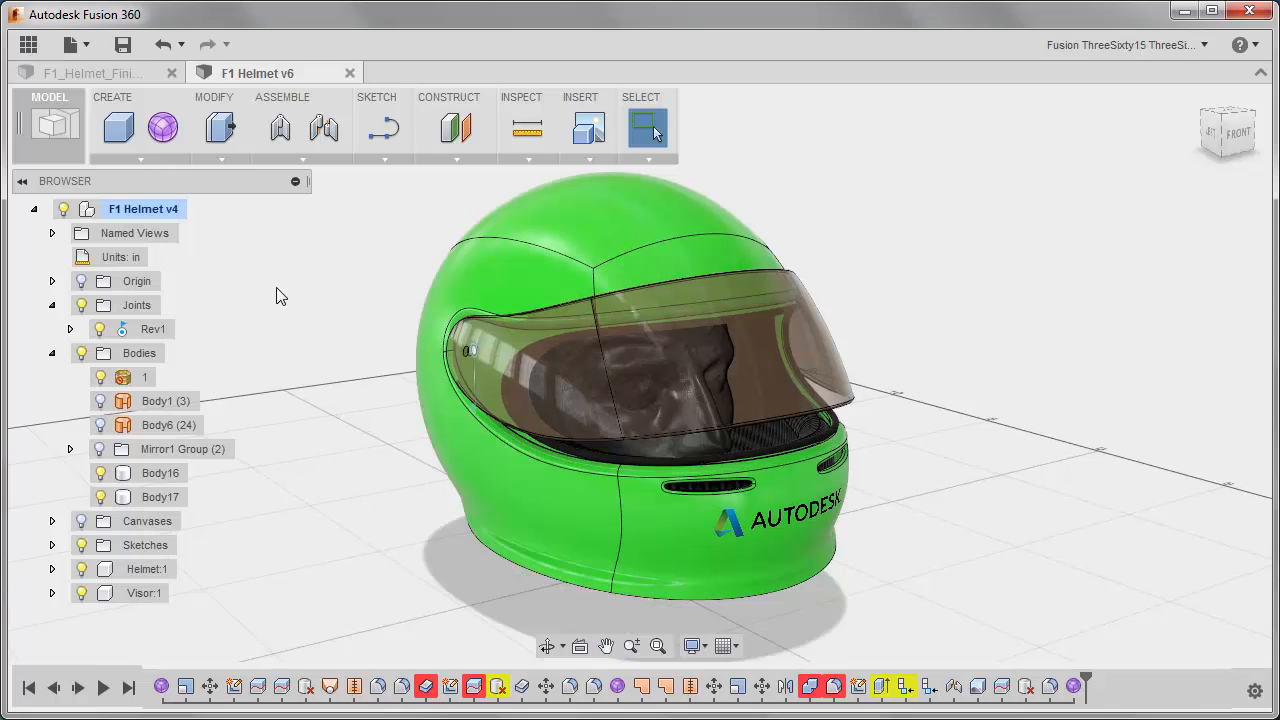
Switch to the Render workspace and start ray tracing the helmet.
{"action": "left_click", "coordinate": [52, 125]}
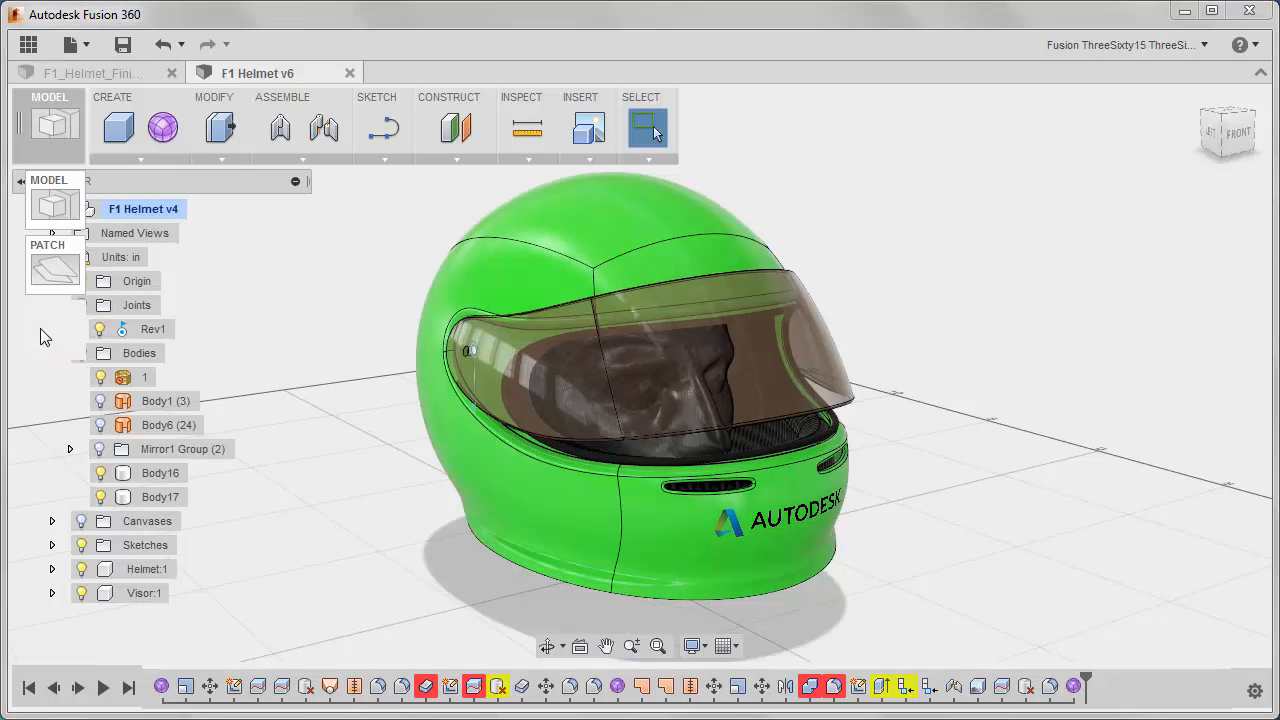
{"action": "left_click", "coordinate": [45, 334]}
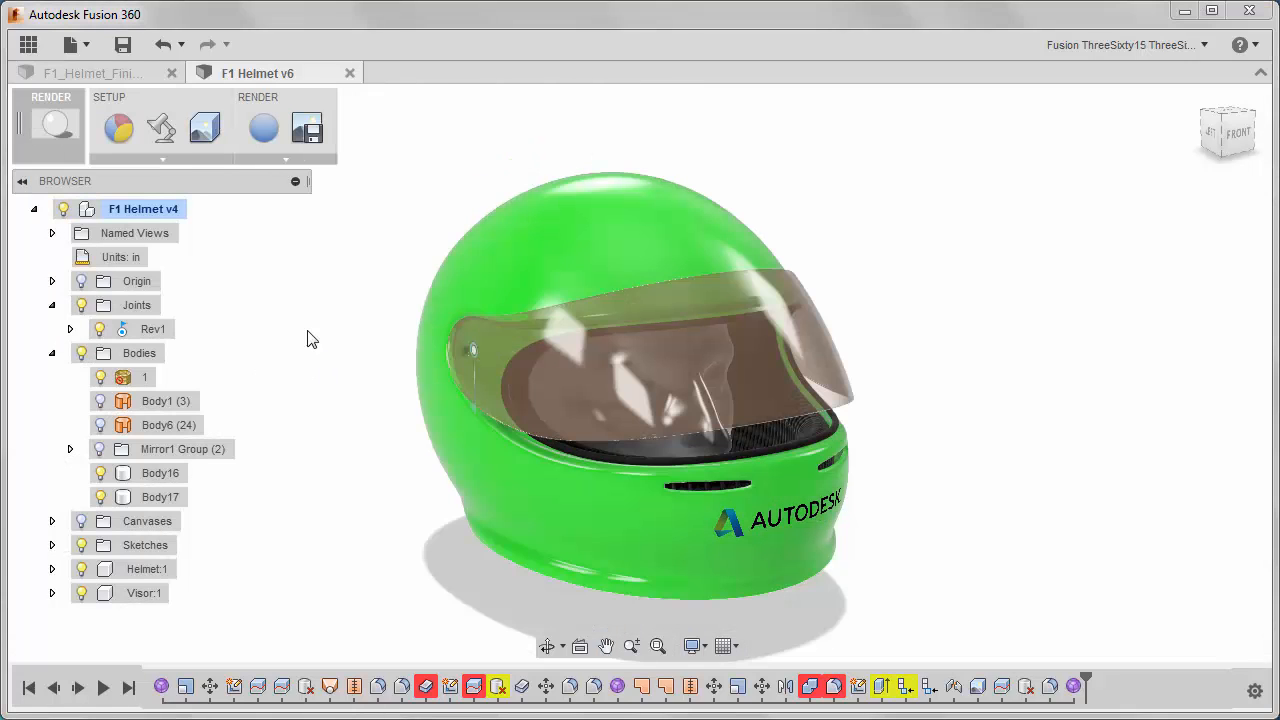
{"action": "left_click", "coordinate": [264, 127]}
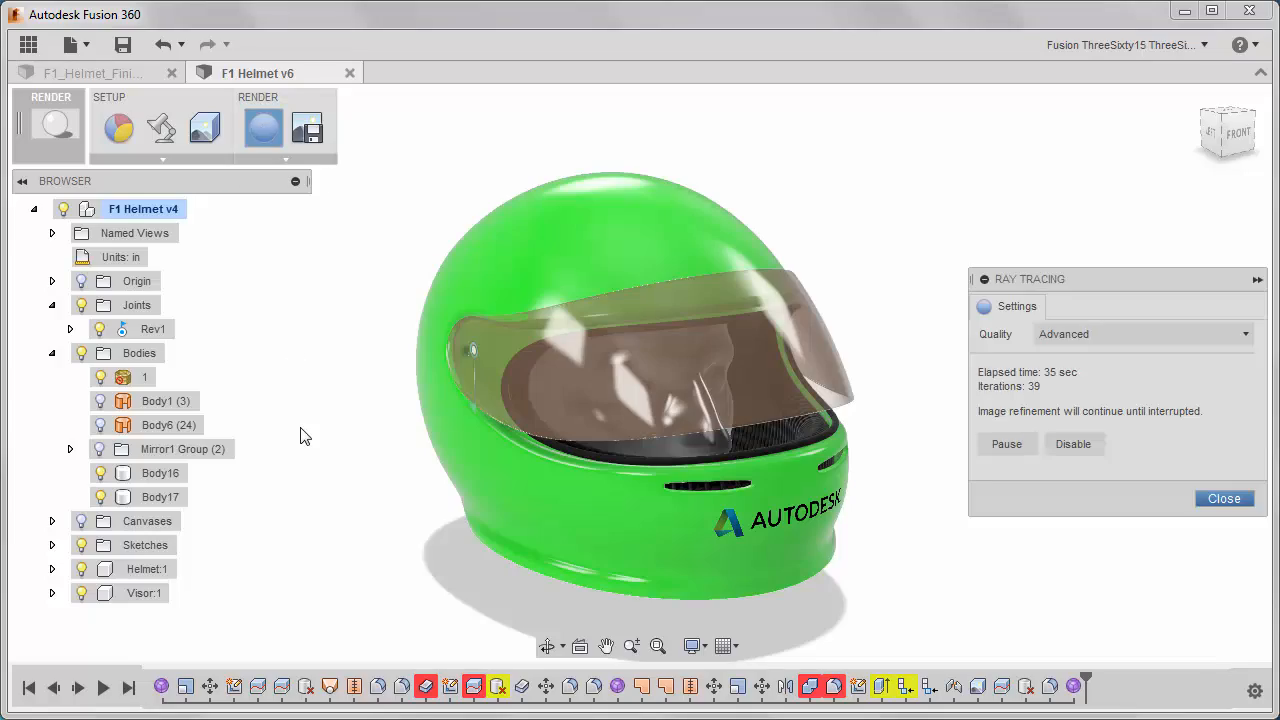